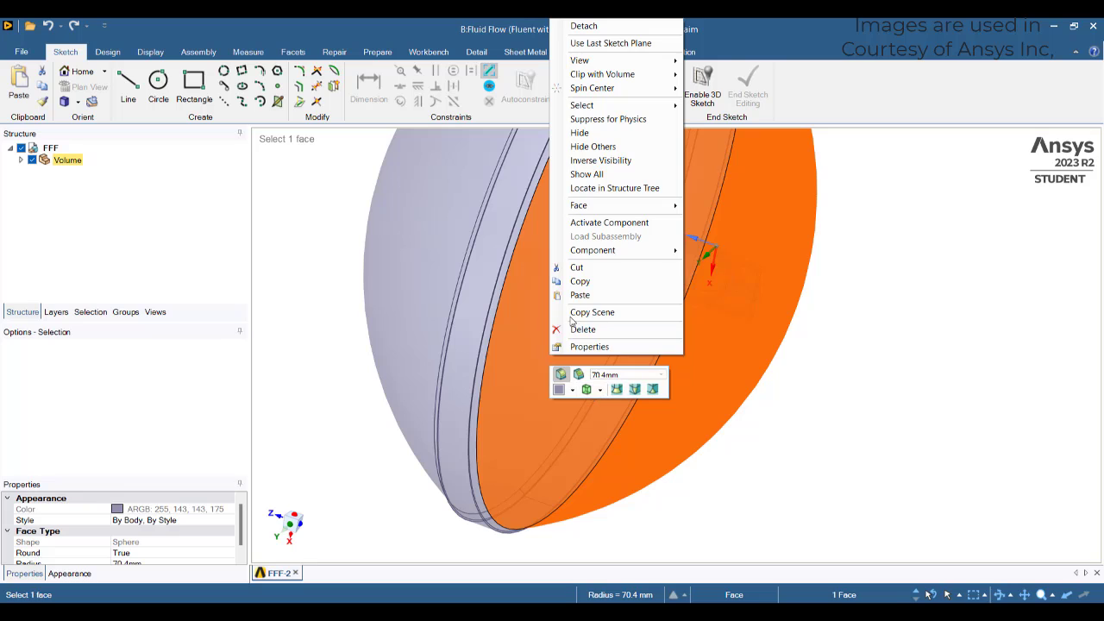
{"action": "left_click", "coordinate": [580, 133]}
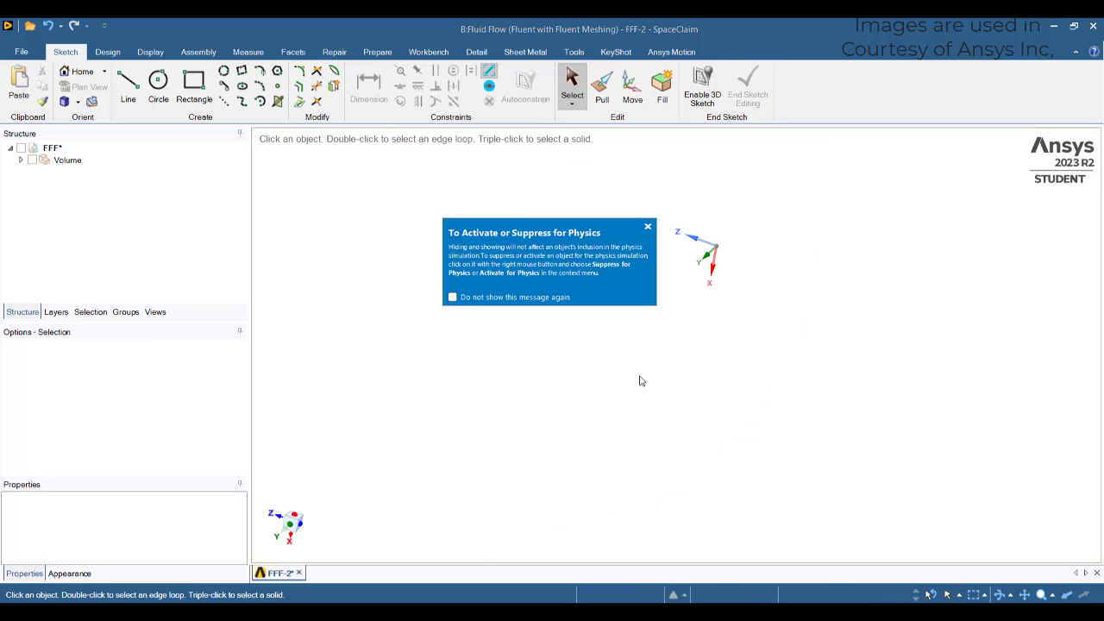
{"action": "right_click", "coordinate": [513, 267]}
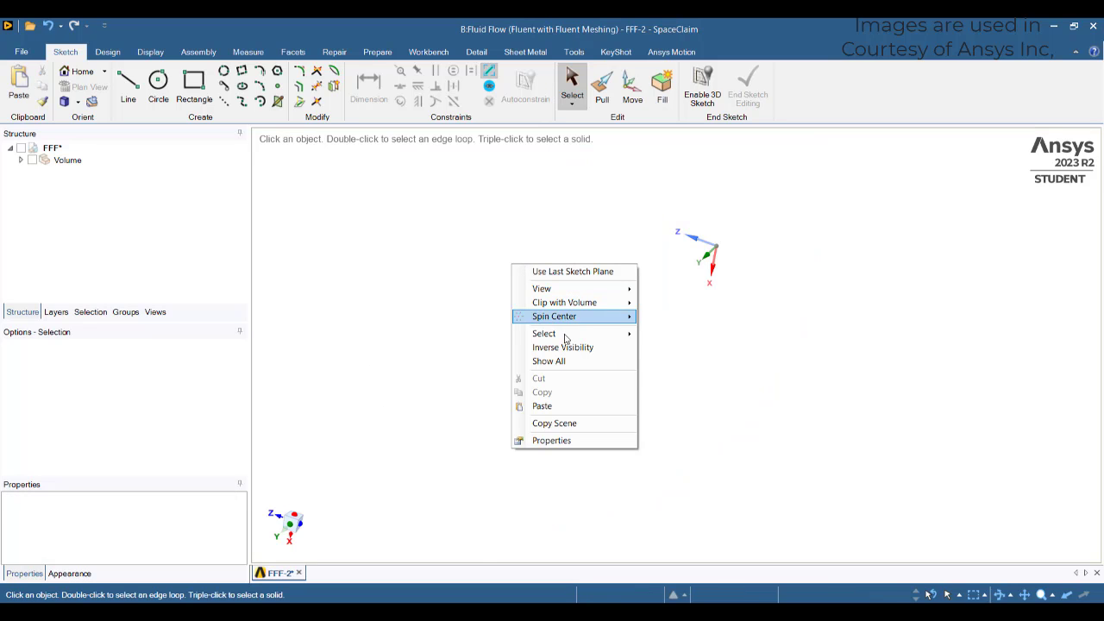
{"action": "left_click", "coordinate": [583, 360]}
Hide the large spherical face covering the bulb to look inside the volume, and show all faces again
{"action": "right_click", "coordinate": [568, 303]}
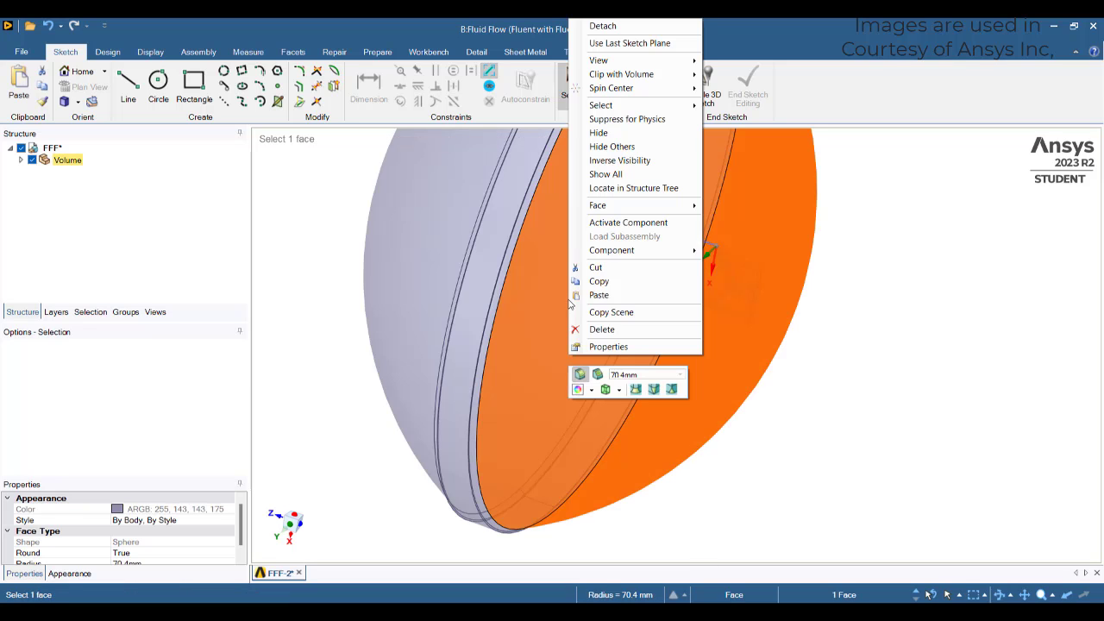
{"action": "mouse_move", "coordinate": [659, 205]}
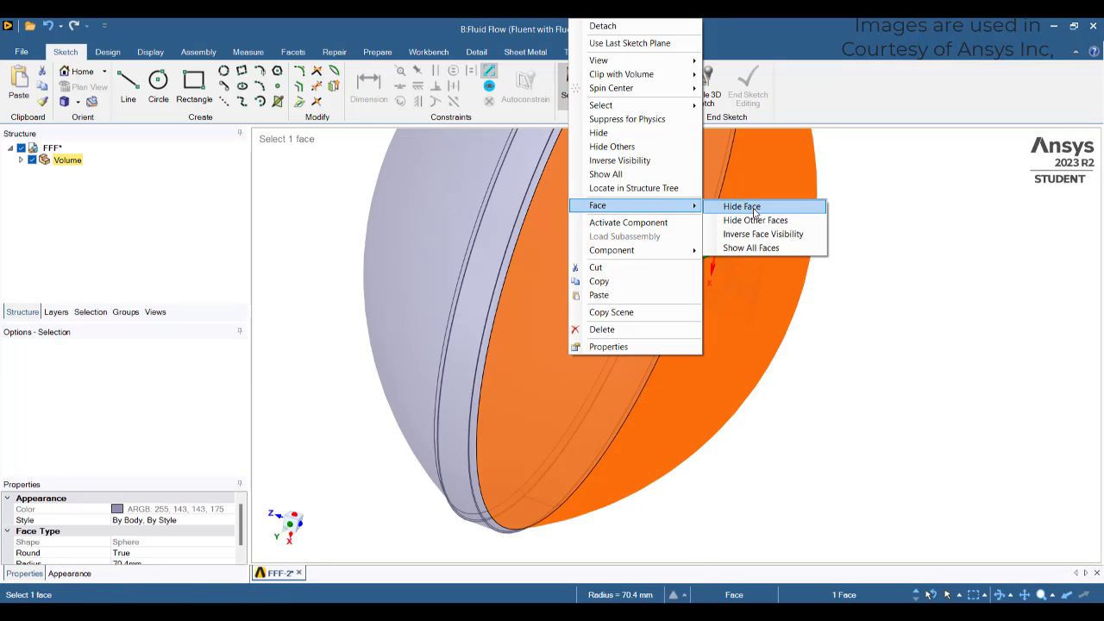
{"action": "left_click", "coordinate": [752, 207]}
{"action": "middle_click_drag", "start_coordinate": [768, 332], "coordinate": [692, 285]}
{"action": "left_click_drag", "start_coordinate": [690, 284], "coordinate": [895, 380]}
{"action": "left_click", "coordinate": [831, 389]}
{"action": "scroll", "coordinate": [830, 389], "scroll_direction": "down", "scroll_amount": 4}
{"action": "middle_click_drag", "start_coordinate": [566, 311], "coordinate": [618, 342]}
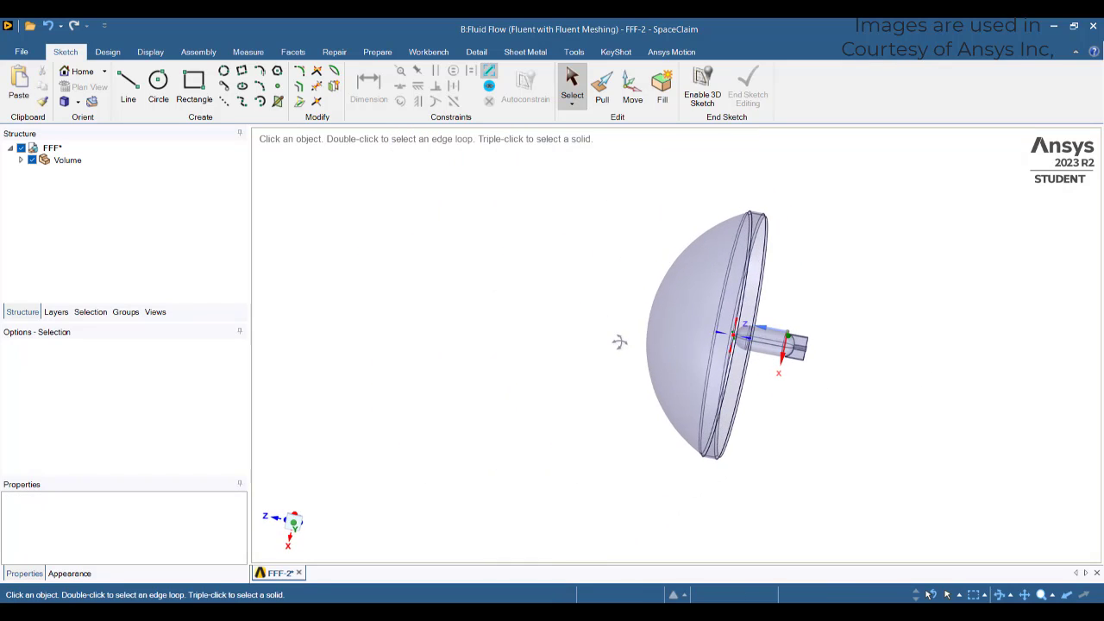
{"action": "right_click", "coordinate": [845, 226]}
{"action": "left_click", "coordinate": [882, 324]}
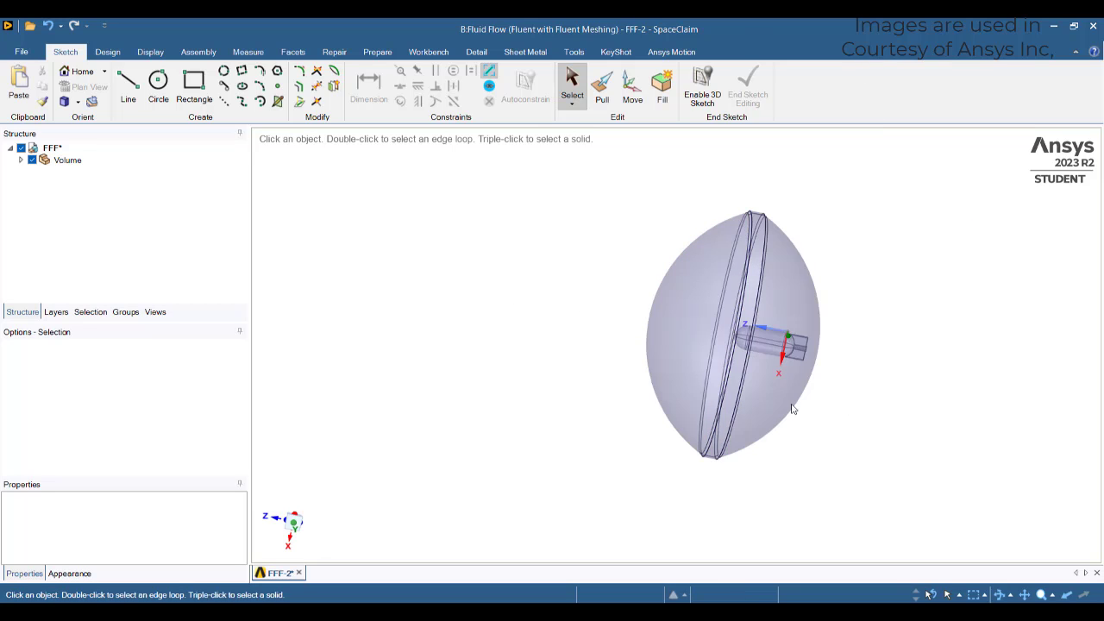
Hide the large spherical face on the bulb side of the volume to expose the bulb inside
{"action": "middle_click_drag", "start_coordinate": [867, 387], "coordinate": [664, 342]}
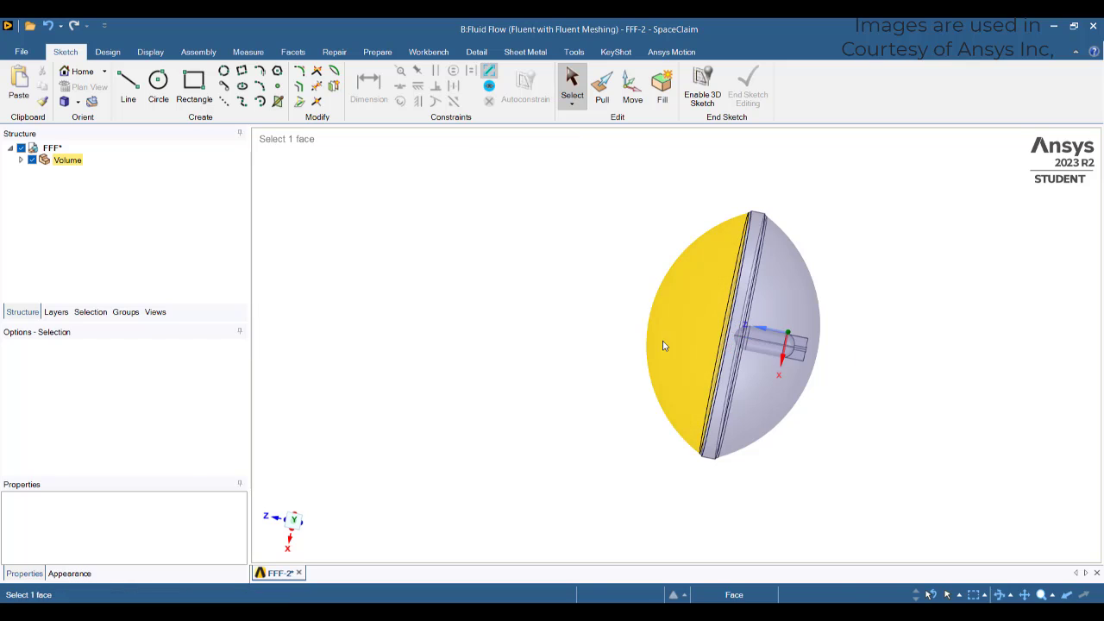
{"action": "left_click", "coordinate": [664, 343]}
{"action": "middle_click_drag", "start_coordinate": [522, 340], "coordinate": [478, 340]}
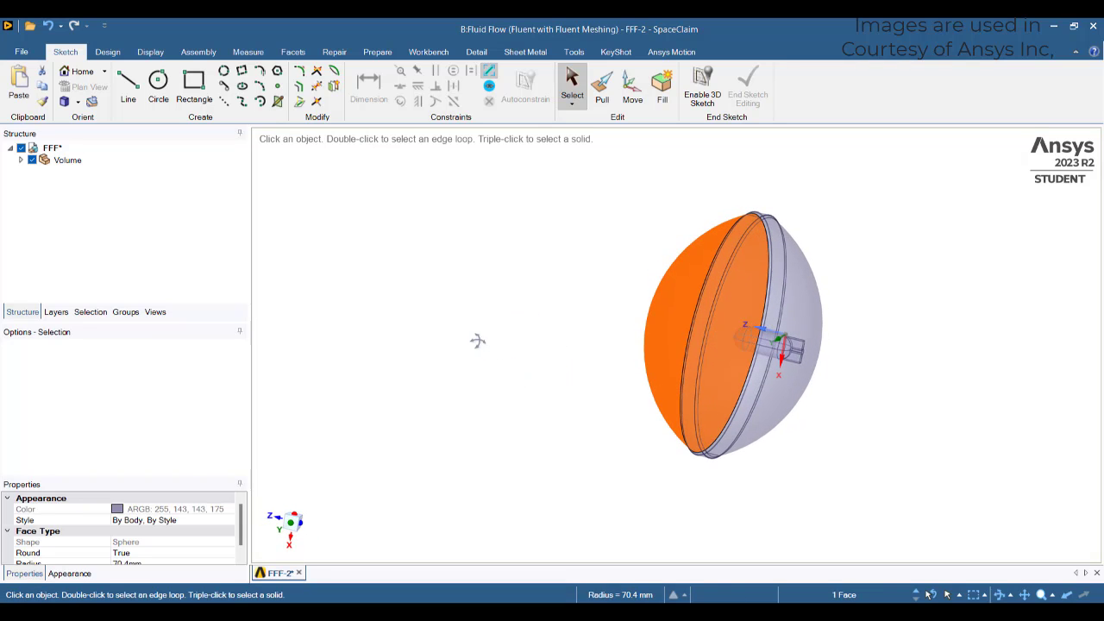
{"action": "mouse_move", "coordinate": [1058, 342]}
{"action": "middle_mouse_down"}
{"action": "mouse_move", "coordinate": [983, 330]}
{"action": "mouse_move", "coordinate": [1023, 357]}
{"action": "middle_mouse_up"}
{"action": "scroll", "coordinate": [690, 354], "scroll_direction": "up", "scroll_amount": 5}
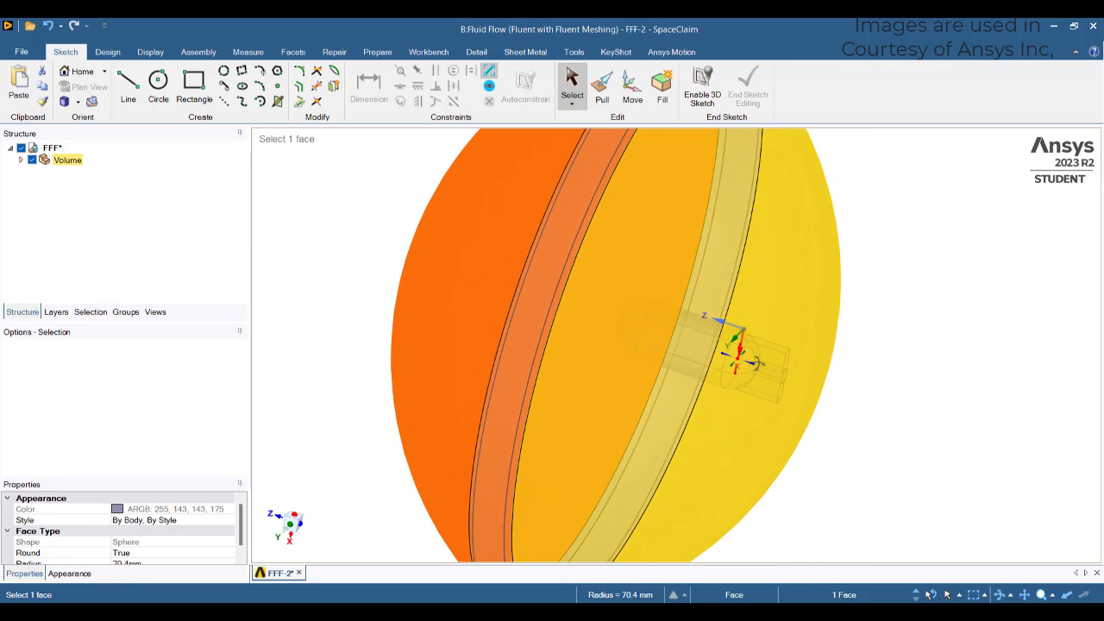
{"action": "left_click", "coordinate": [691, 354]}
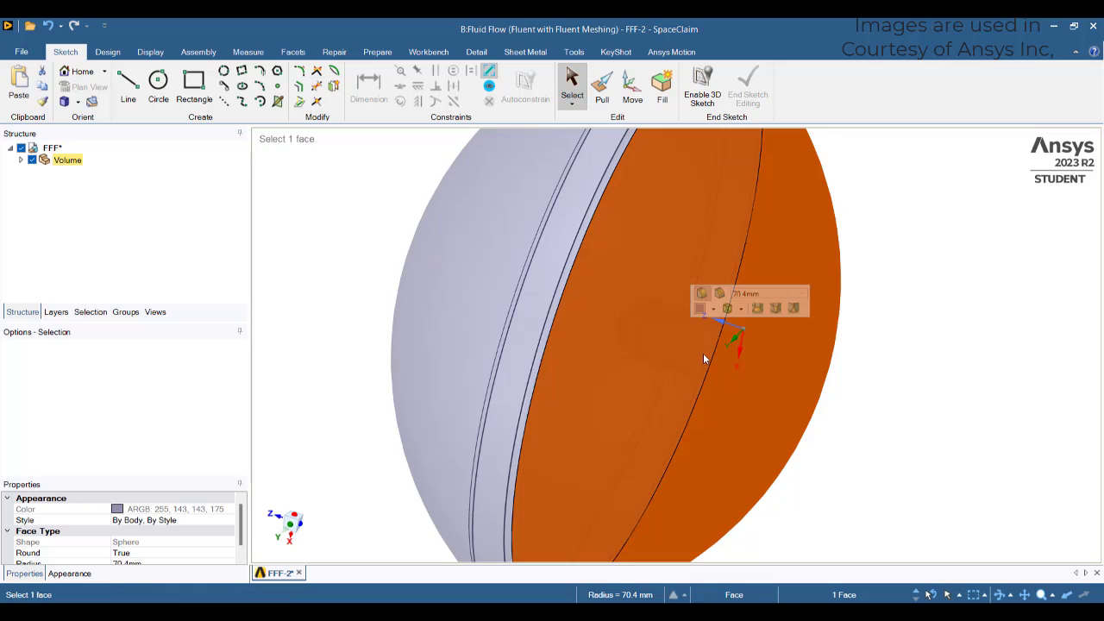
{"action": "right_click", "coordinate": [688, 217]}
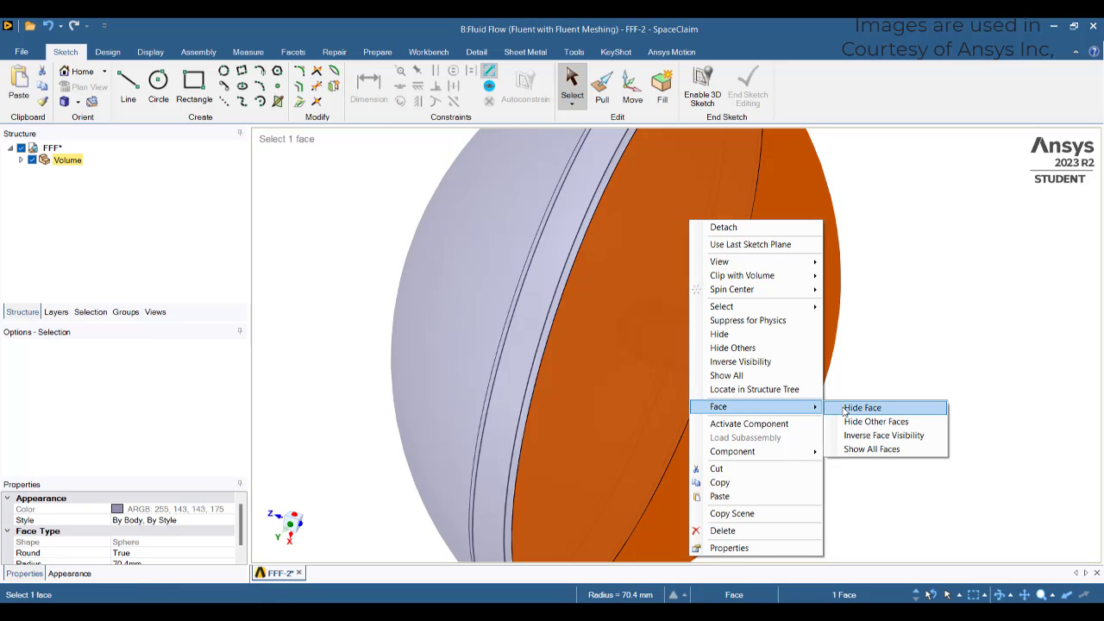
{"action": "left_click", "coordinate": [853, 407]}
Examine the bulb faces and the faces assigned to the ColdPart and Filament named selections
{"action": "triple_click", "coordinate": [683, 342]}
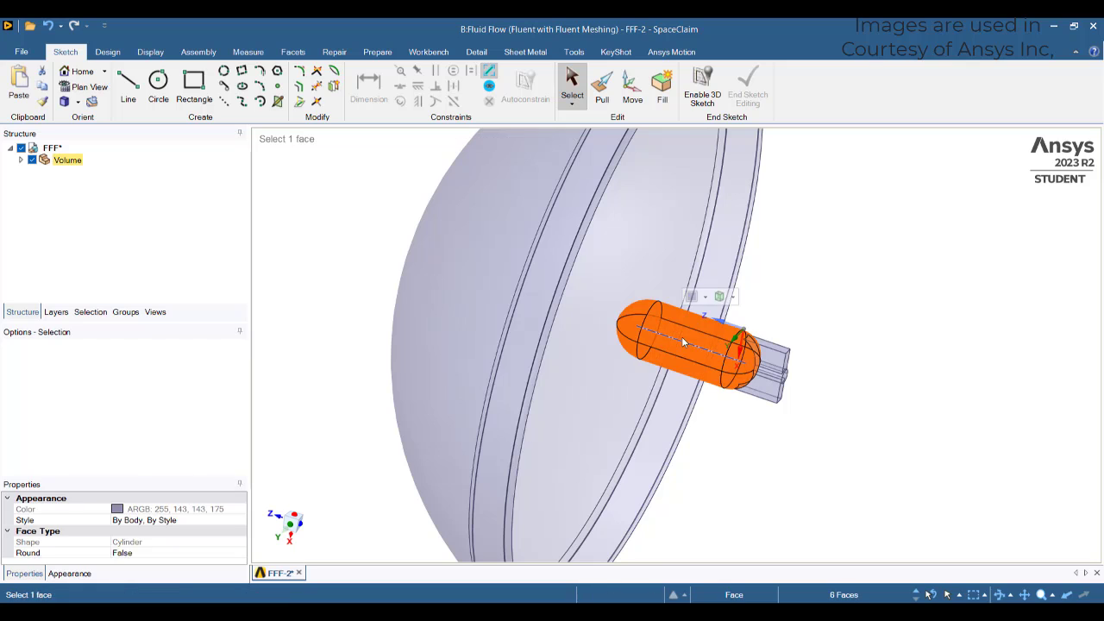
{"action": "left_click", "coordinate": [125, 312]}
{"action": "left_click", "coordinate": [61, 221]}
{"action": "left_click", "coordinate": [61, 207]}
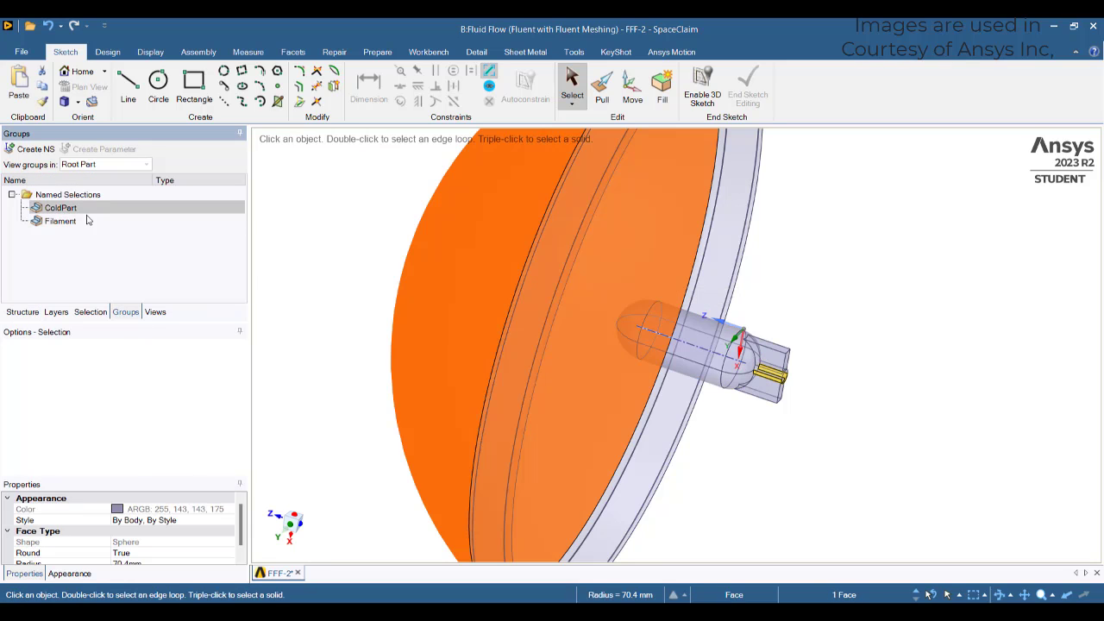
{"action": "mouse_move", "coordinate": [411, 267]}
{"action": "middle_mouse_down"}
{"action": "mouse_move", "coordinate": [423, 264]}
{"action": "mouse_move", "coordinate": [394, 253]}
{"action": "mouse_move", "coordinate": [421, 269]}
{"action": "middle_mouse_up"}
{"action": "left_click", "coordinate": [69, 222]}
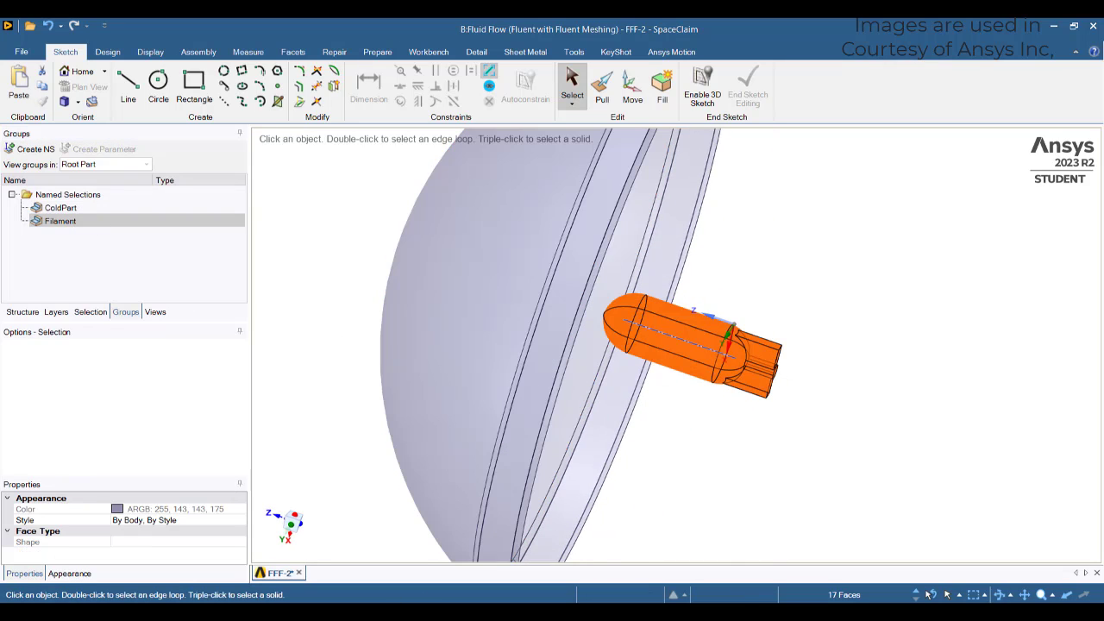
Switch to Workbench and launch the Mesh cell of system B in Fluent with double precision and 4 meshing processes
{"action": "key", "text": "alt+Tab"}
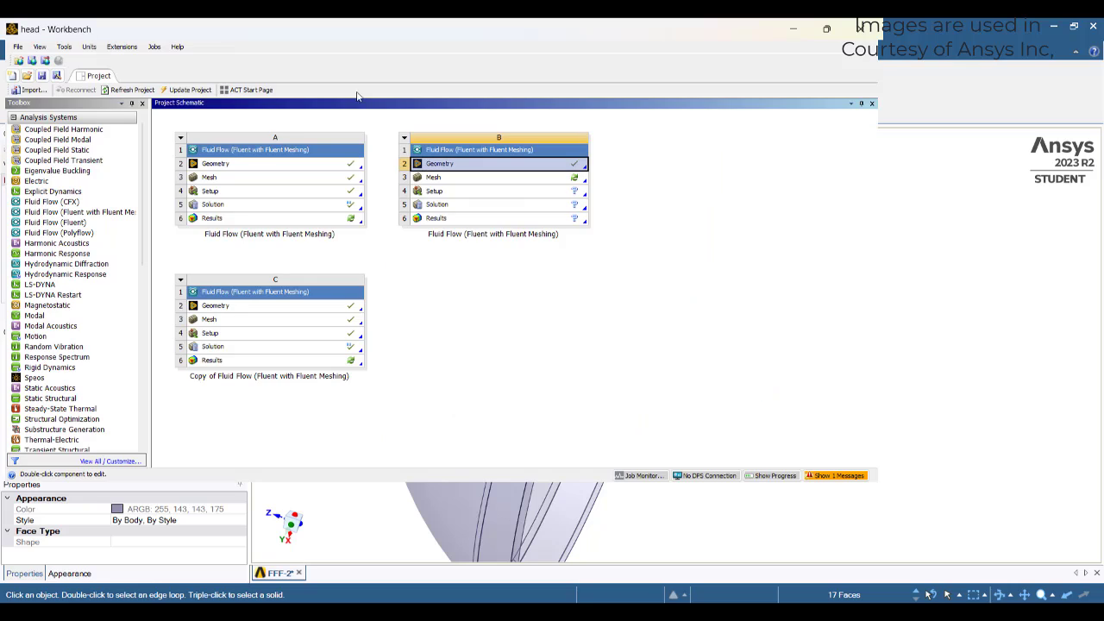
{"action": "double_click", "coordinate": [492, 177]}
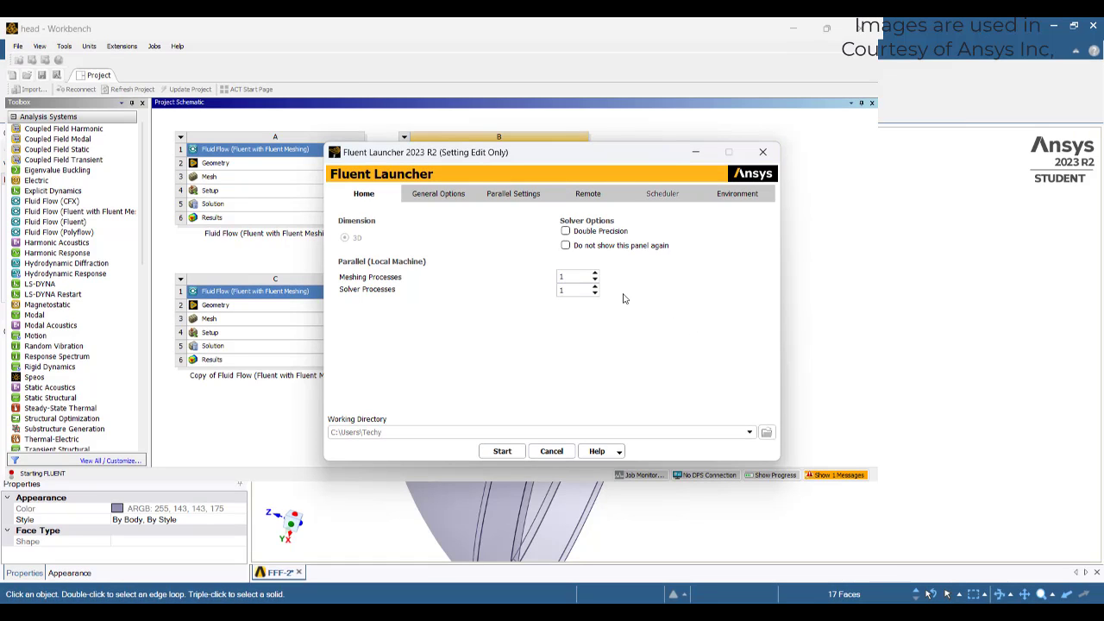
{"action": "left_click", "coordinate": [586, 233]}
{"action": "left_click", "coordinate": [596, 273]}
{"action": "left_click", "coordinate": [595, 273]}
{"action": "left_click", "coordinate": [595, 274]}
{"action": "left_click", "coordinate": [503, 449]}
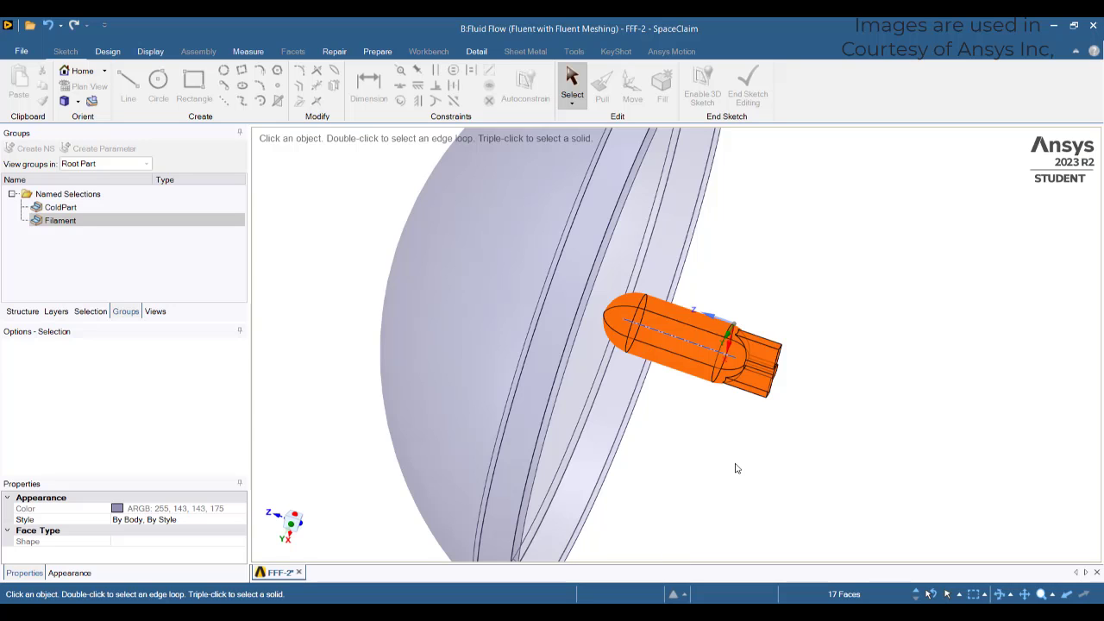
Clear the selection, orient the model to show the dish interior and bulb, and bring up Paint and Snipping Tool
{"action": "middle_click_drag", "start_coordinate": [734, 463], "coordinate": [453, 307]}
{"action": "scroll", "coordinate": [406, 264], "scroll_direction": "down", "scroll_amount": 3}
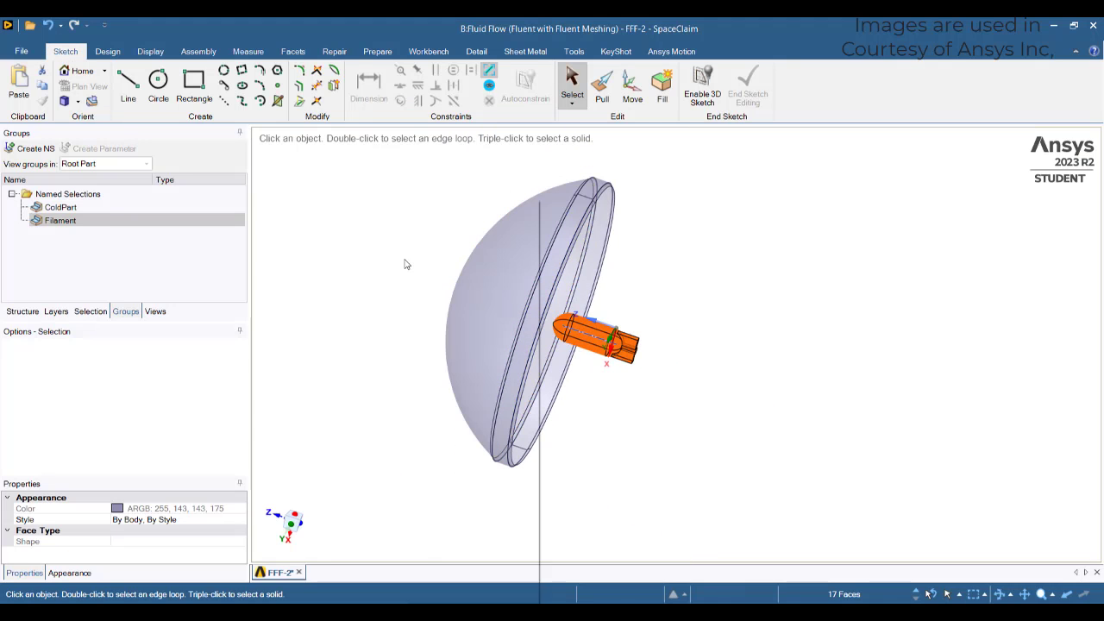
{"action": "right_click", "coordinate": [406, 264]}
{"action": "middle_click_drag", "start_coordinate": [801, 442], "coordinate": [828, 399]}
{"action": "left_click", "coordinate": [578, 614]}
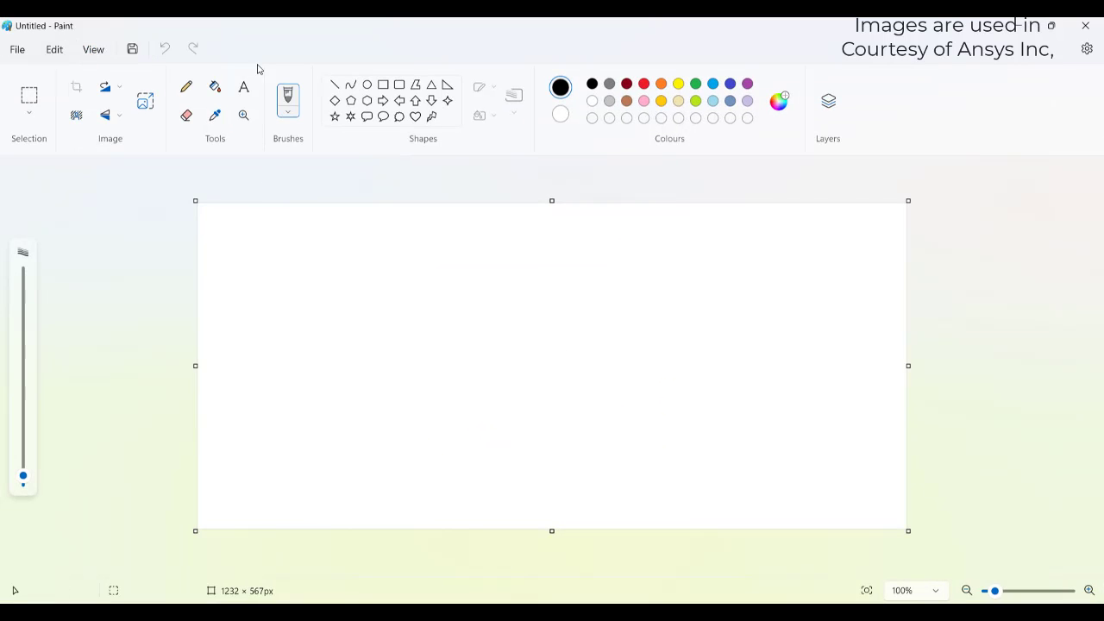
{"action": "left_click", "coordinate": [603, 614]}
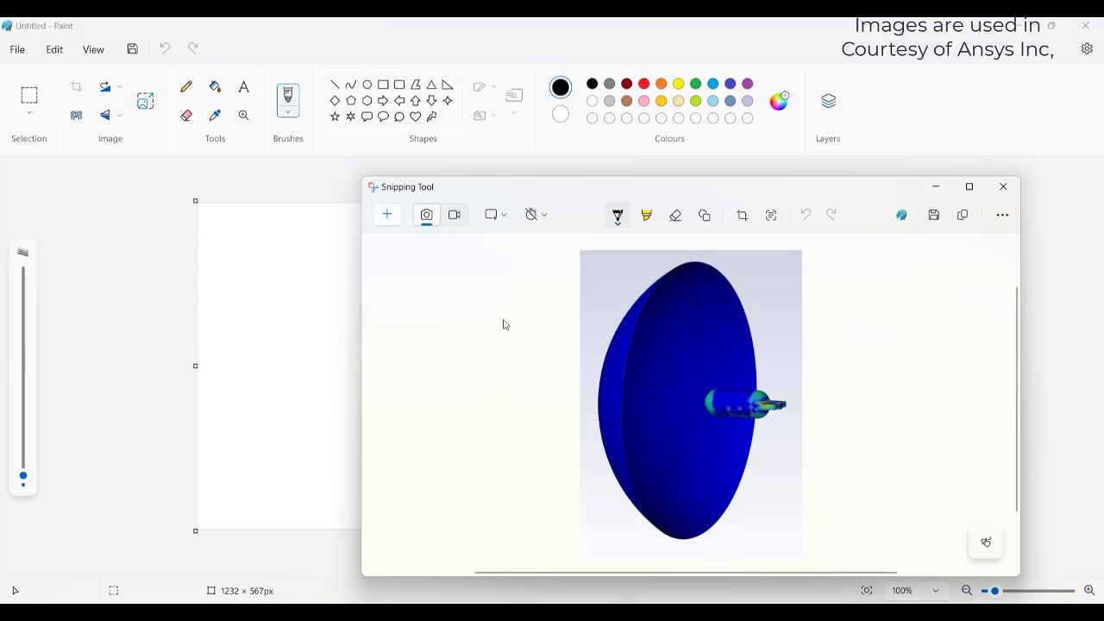
Return to SpaceClaim, snip the area around the dish and bulb, and copy the captured image
{"action": "left_click", "coordinate": [388, 212]}
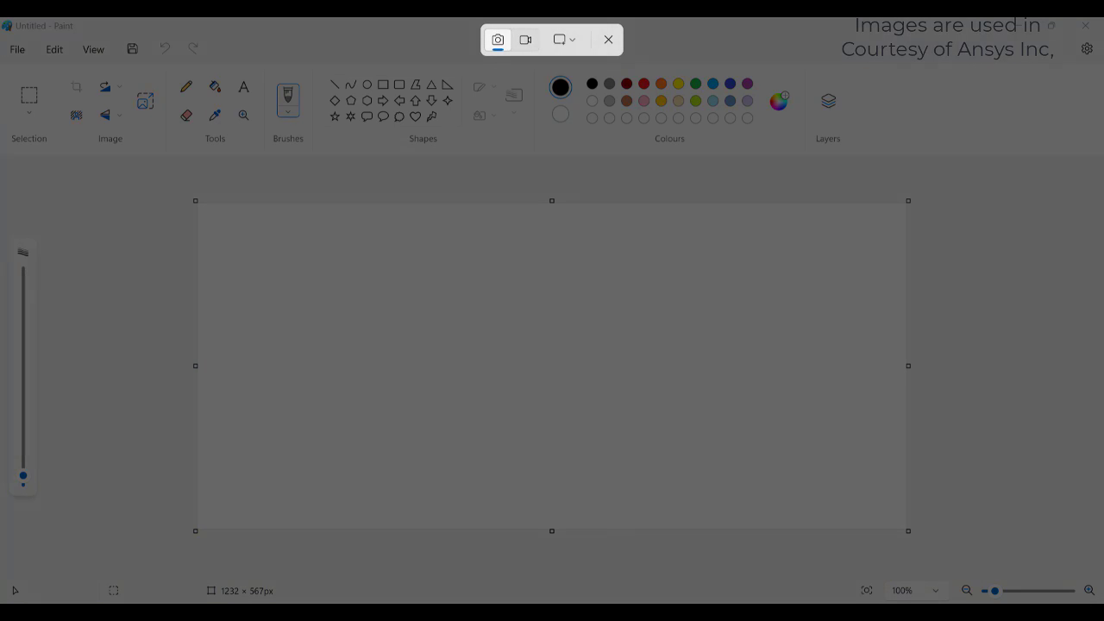
{"action": "key", "text": "Escape"}
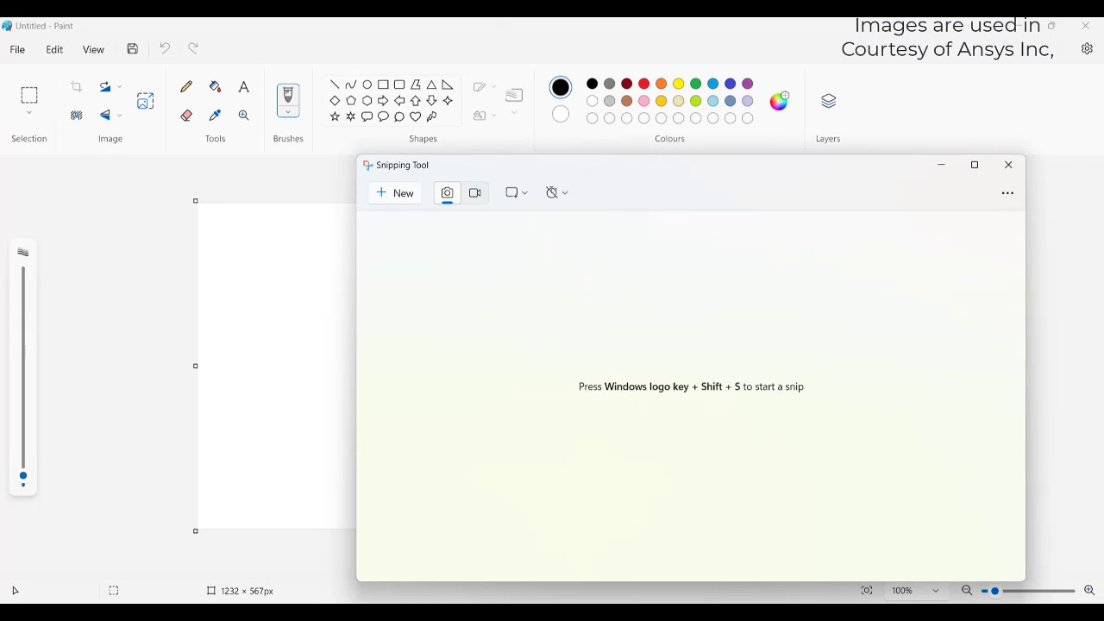
{"action": "key", "text": "alt+Tab"}
{"action": "key", "text": "alt+Tab"}
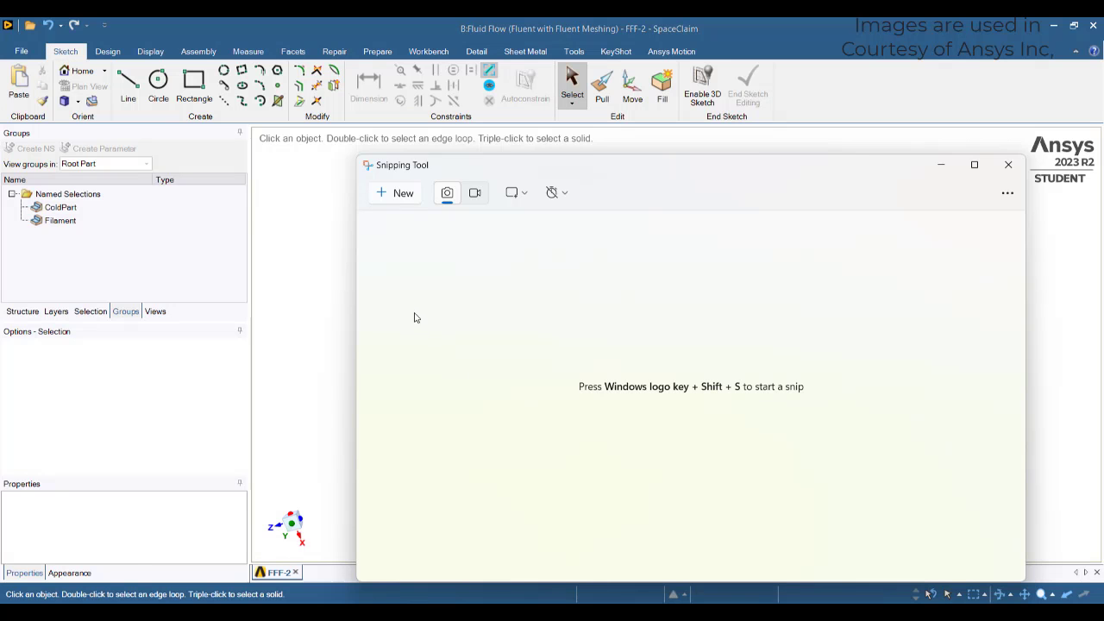
{"action": "left_click", "coordinate": [398, 193]}
{"action": "left_click_drag", "start_coordinate": [413, 153], "coordinate": [675, 520]}
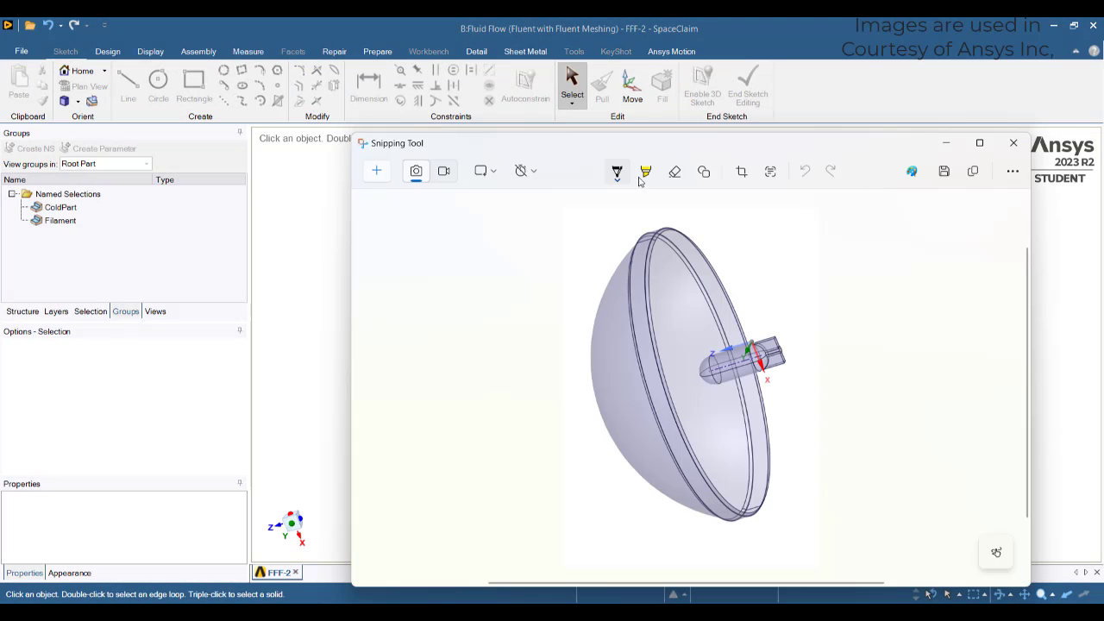
{"action": "left_click", "coordinate": [972, 170]}
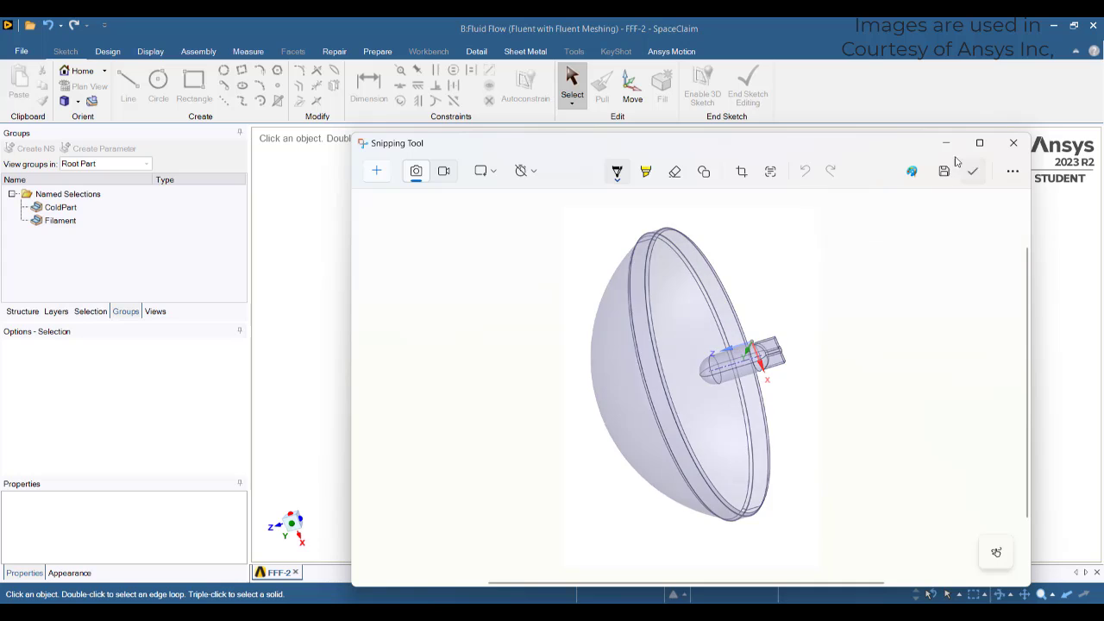
{"action": "left_click", "coordinate": [946, 142]}
Switch to Paint and paste the captured model image onto the blank canvas
{"action": "left_click", "coordinate": [595, 610]}
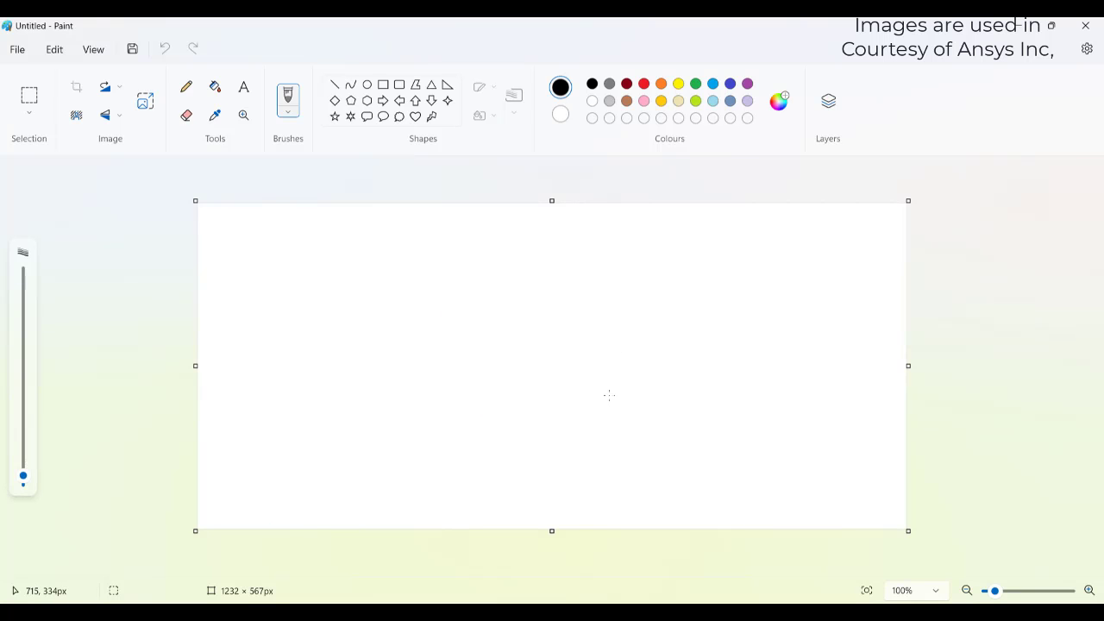
{"action": "key", "text": "ctrl+v"}
{"action": "left_click", "coordinate": [583, 385]}
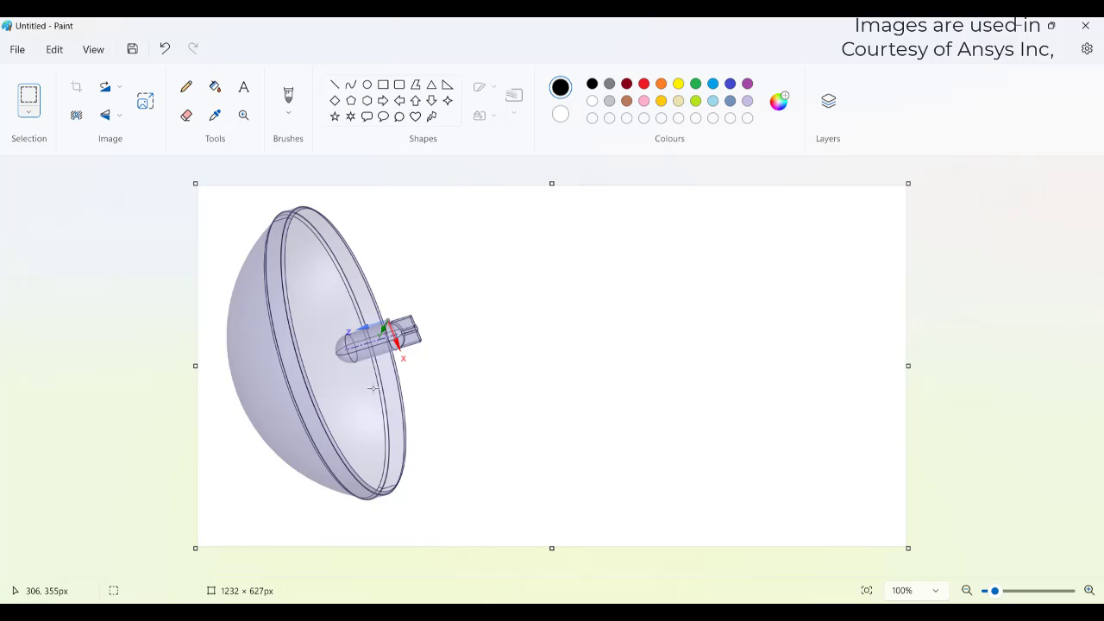
Close the SpaceClaim geometry window and import the FFF-2.scdoc geometry in the Fluent Meshing watertight workflow
{"action": "key", "text": "alt+Tab"}
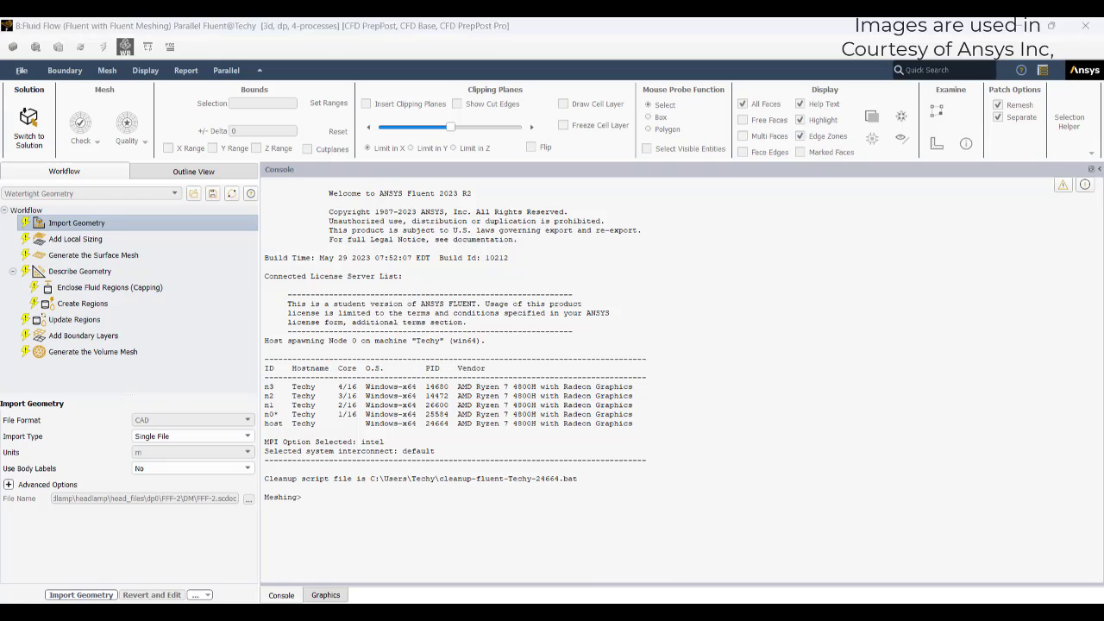
{"action": "key", "text": "alt+Tab"}
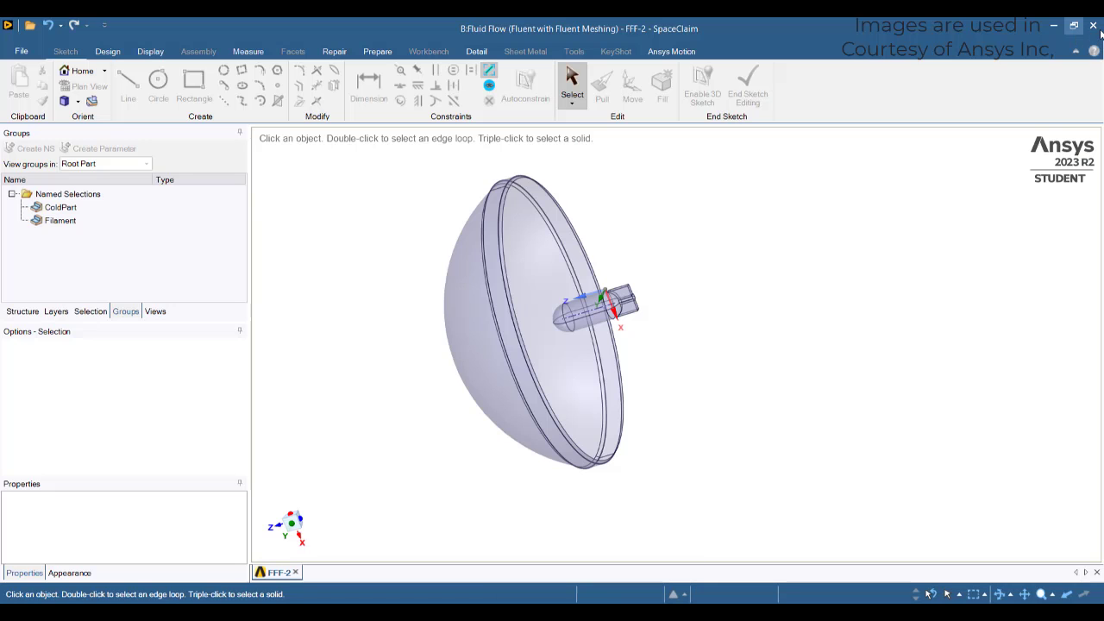
{"action": "left_click", "coordinate": [1091, 28]}
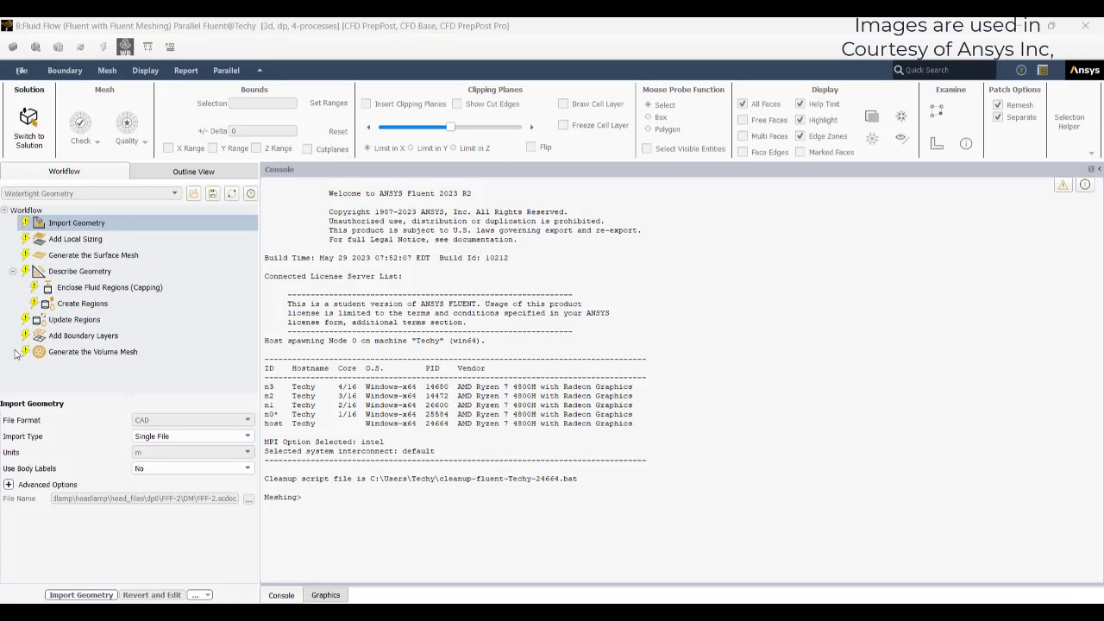
{"action": "left_click", "coordinate": [110, 592]}
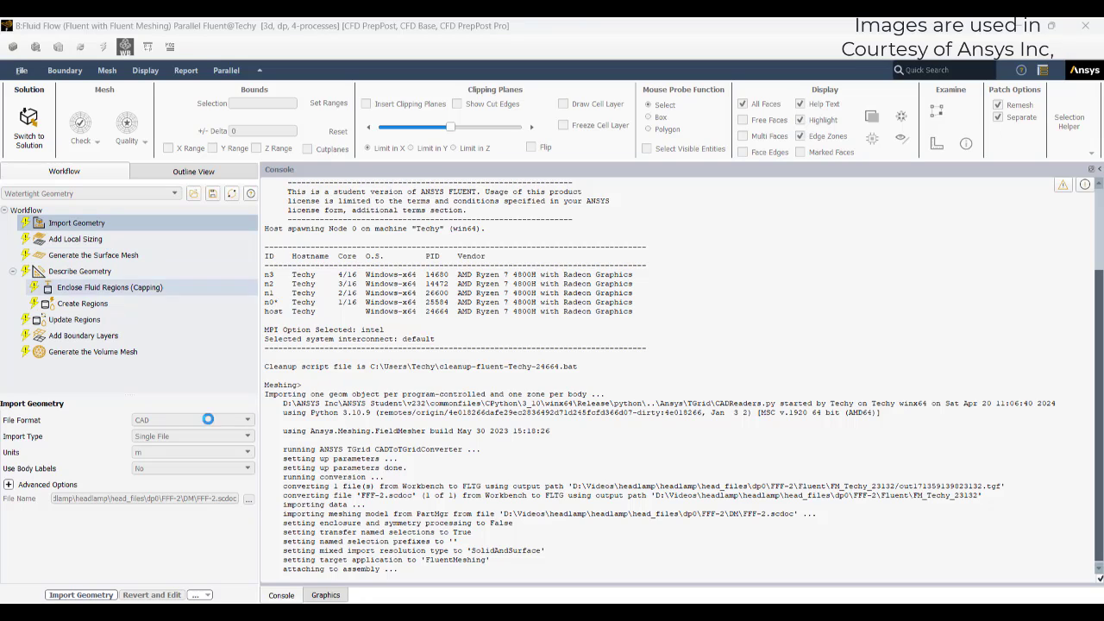
Switch to Paint and, with the Pencil, draw an arrow from the dish's outer surface labelled "lower temperature"
{"action": "mouse_move", "coordinate": [597, 613]}
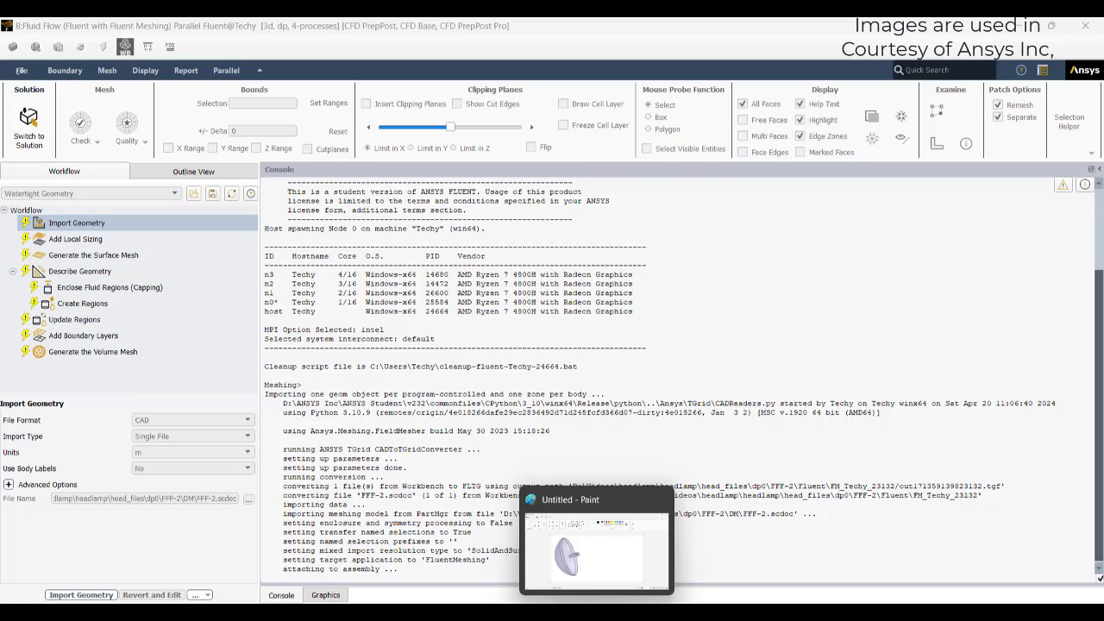
{"action": "left_click", "coordinate": [576, 586]}
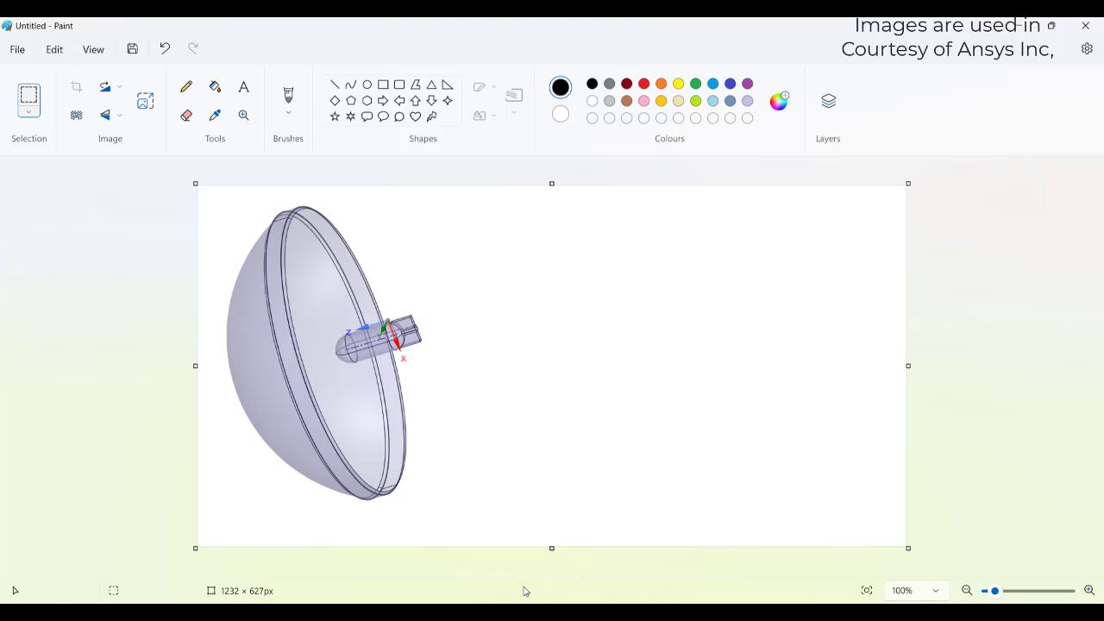
{"action": "left_click", "coordinate": [186, 86]}
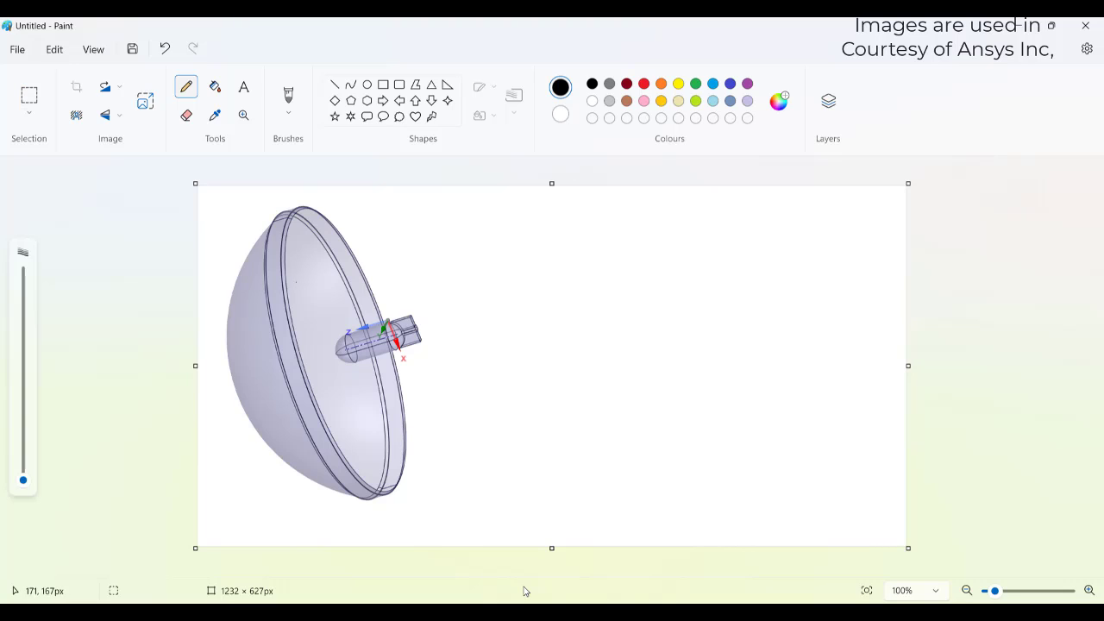
{"action": "left_click_drag", "start_coordinate": [23, 480], "coordinate": [23, 478]}
{"action": "mouse_move", "coordinate": [235, 296]}
{"action": "left_mouse_down"}
{"action": "mouse_move", "coordinate": [205, 255]}
{"action": "mouse_move", "coordinate": [235, 243]}
{"action": "left_mouse_up"}
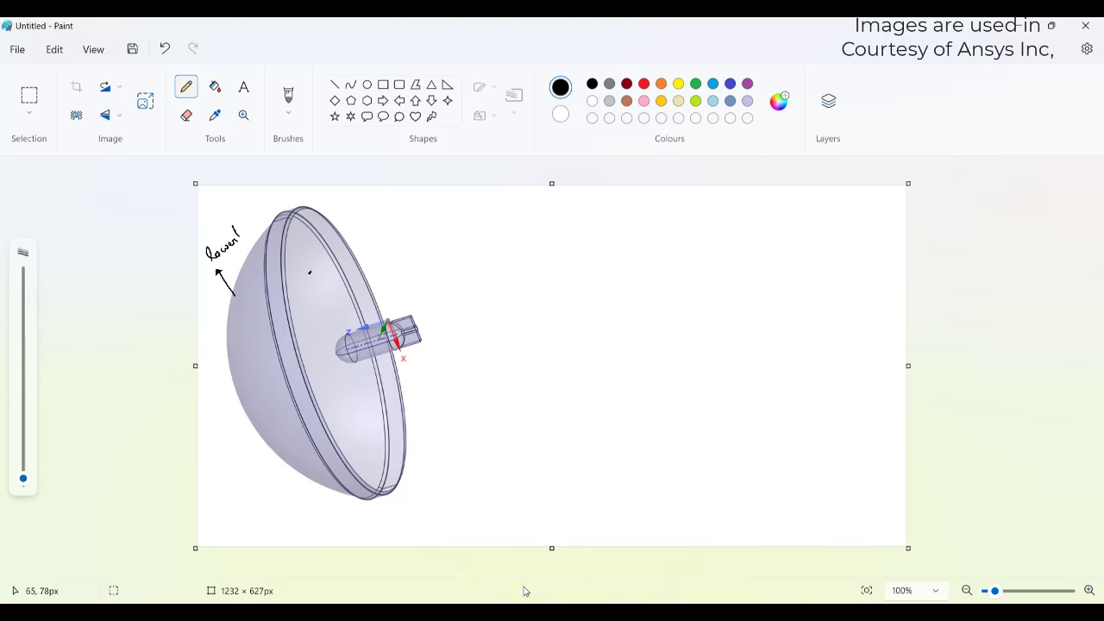
{"action": "left_click_drag", "start_coordinate": [253, 220], "coordinate": [257, 224]}
{"action": "left_click_drag", "start_coordinate": [270, 207], "coordinate": [292, 197]}
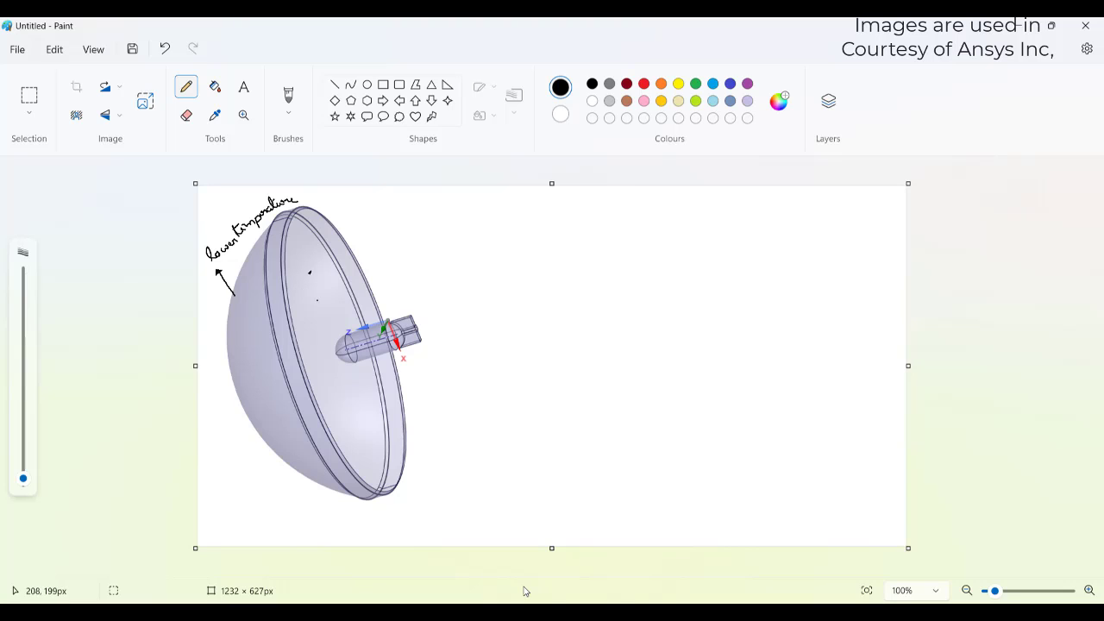
Draw a leader line from the bulb and handwrite the label "Higher temperature" beside it
{"action": "left_click", "coordinate": [411, 273]}
{"action": "mouse_move", "coordinate": [365, 336]}
{"action": "left_mouse_down"}
{"action": "mouse_move", "coordinate": [430, 272]}
{"action": "mouse_move", "coordinate": [439, 281]}
{"action": "mouse_move", "coordinate": [447, 269]}
{"action": "mouse_move", "coordinate": [495, 272]}
{"action": "left_mouse_up"}
{"action": "mouse_move", "coordinate": [481, 263]}
{"action": "left_mouse_down"}
{"action": "mouse_move", "coordinate": [523, 270]}
{"action": "mouse_move", "coordinate": [575, 257]}
{"action": "mouse_move", "coordinate": [567, 251]}
{"action": "mouse_move", "coordinate": [595, 256]}
{"action": "left_mouse_up"}
Circle the space inside the dish and label it "Water vapor fraction, N2, O2", with "Air" written beneath the gases
{"action": "left_click", "coordinate": [342, 290]}
{"action": "mouse_move", "coordinate": [334, 343]}
{"action": "left_mouse_down"}
{"action": "mouse_move", "coordinate": [309, 293]}
{"action": "mouse_move", "coordinate": [456, 213]}
{"action": "mouse_move", "coordinate": [506, 225]}
{"action": "left_mouse_up"}
{"action": "mouse_move", "coordinate": [496, 213]}
{"action": "left_mouse_down"}
{"action": "mouse_move", "coordinate": [535, 199]}
{"action": "mouse_move", "coordinate": [575, 221]}
{"action": "left_mouse_up"}
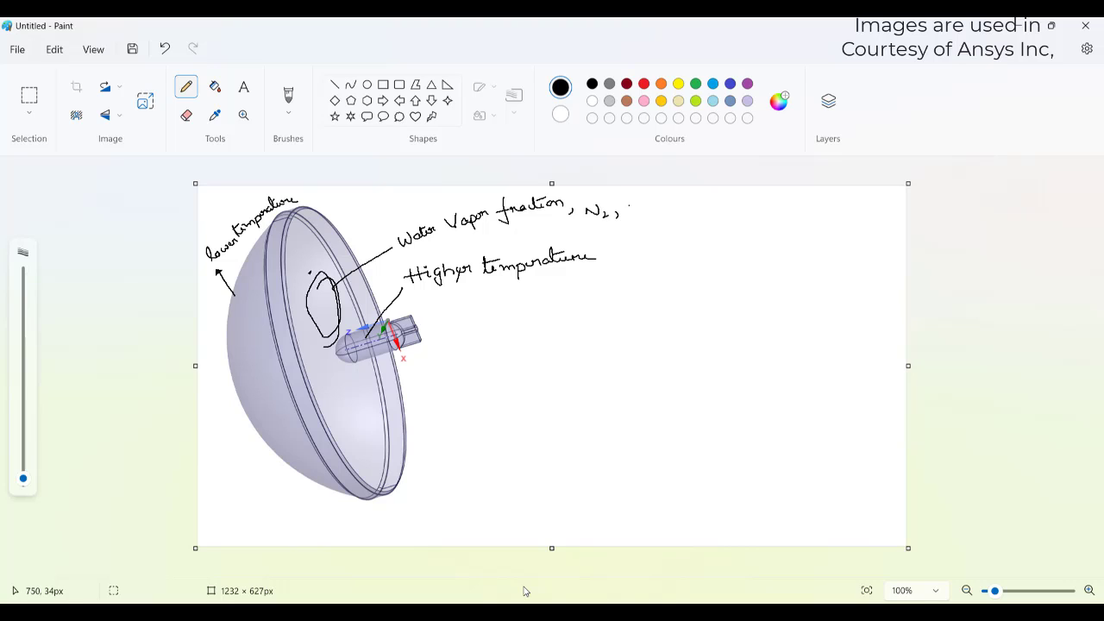
{"action": "left_click_drag", "start_coordinate": [629, 207], "coordinate": [654, 216]}
{"action": "left_click_drag", "start_coordinate": [584, 238], "coordinate": [595, 237]}
Draw a curved line from the water vapor fraction label to a handwritten note reading "Relative humidity"
{"action": "left_click", "coordinate": [663, 256]}
{"action": "mouse_move", "coordinate": [539, 210]}
{"action": "left_mouse_down"}
{"action": "mouse_move", "coordinate": [554, 235]}
{"action": "mouse_move", "coordinate": [650, 248]}
{"action": "mouse_move", "coordinate": [678, 238]}
{"action": "mouse_move", "coordinate": [685, 248]}
{"action": "left_mouse_up"}
{"action": "mouse_move", "coordinate": [686, 250]}
{"action": "left_mouse_down"}
{"action": "mouse_move", "coordinate": [768, 228]}
{"action": "mouse_move", "coordinate": [776, 242]}
{"action": "left_mouse_up"}
{"action": "mouse_move", "coordinate": [779, 233]}
{"action": "left_mouse_down"}
{"action": "mouse_move", "coordinate": [786, 252]}
{"action": "mouse_move", "coordinate": [791, 229]}
{"action": "left_mouse_up"}
{"action": "left_click", "coordinate": [812, 237]}
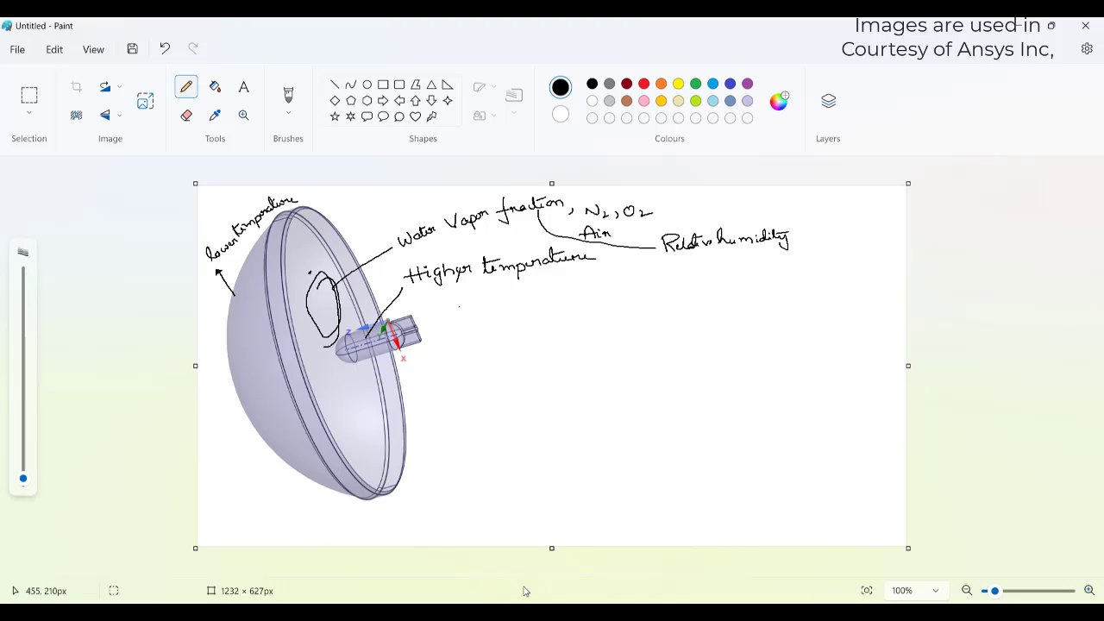
Handwrite the note "Vapor — Below Saturation temp for the" below the temperature label
{"action": "mouse_move", "coordinate": [451, 311]}
{"action": "left_mouse_down"}
{"action": "mouse_move", "coordinate": [464, 320]}
{"action": "mouse_move", "coordinate": [494, 310]}
{"action": "left_mouse_up"}
{"action": "mouse_move", "coordinate": [511, 313]}
{"action": "left_mouse_down"}
{"action": "mouse_move", "coordinate": [695, 293]}
{"action": "mouse_move", "coordinate": [802, 304]}
{"action": "mouse_move", "coordinate": [810, 289]}
{"action": "left_mouse_up"}
{"action": "left_click", "coordinate": [574, 308]}
{"action": "left_click", "coordinate": [677, 301]}
{"action": "left_click", "coordinate": [821, 291]}
{"action": "left_click_drag", "start_coordinate": [812, 288], "coordinate": [873, 286]}
Continue the handwritten note with the line "corresponding saturation pressure of water vapor"
{"action": "left_click", "coordinate": [487, 339]}
{"action": "left_click_drag", "start_coordinate": [443, 351], "coordinate": [439, 360]}
{"action": "mouse_move", "coordinate": [448, 355]}
{"action": "left_mouse_down"}
{"action": "mouse_move", "coordinate": [519, 350]}
{"action": "mouse_move", "coordinate": [533, 338]}
{"action": "mouse_move", "coordinate": [557, 344]}
{"action": "mouse_move", "coordinate": [556, 360]}
{"action": "mouse_move", "coordinate": [602, 345]}
{"action": "left_mouse_up"}
{"action": "left_click", "coordinate": [569, 344]}
{"action": "mouse_move", "coordinate": [602, 347]}
{"action": "left_mouse_down"}
{"action": "mouse_move", "coordinate": [644, 335]}
{"action": "mouse_move", "coordinate": [762, 335]}
{"action": "mouse_move", "coordinate": [770, 347]}
{"action": "mouse_move", "coordinate": [785, 327]}
{"action": "mouse_move", "coordinate": [812, 331]}
{"action": "left_mouse_up"}
{"action": "mouse_move", "coordinate": [814, 328]}
{"action": "left_mouse_down"}
{"action": "mouse_move", "coordinate": [865, 336]}
{"action": "mouse_move", "coordinate": [879, 322]}
{"action": "left_mouse_up"}
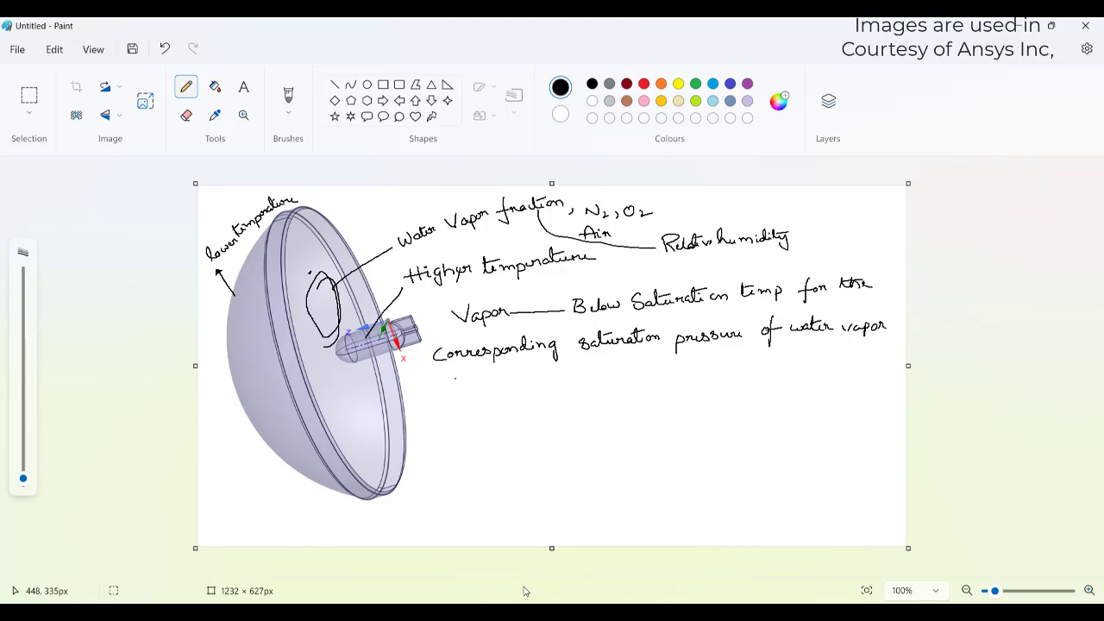
Finish the handwritten note with the line "then vapor starts condensing."
{"action": "mouse_move", "coordinate": [419, 377]}
{"action": "left_mouse_down"}
{"action": "mouse_move", "coordinate": [427, 389]}
{"action": "mouse_move", "coordinate": [476, 379]}
{"action": "mouse_move", "coordinate": [485, 389]}
{"action": "left_mouse_up"}
{"action": "mouse_move", "coordinate": [486, 381]}
{"action": "left_mouse_down"}
{"action": "mouse_move", "coordinate": [491, 393]}
{"action": "mouse_move", "coordinate": [504, 379]}
{"action": "mouse_move", "coordinate": [544, 381]}
{"action": "left_mouse_up"}
{"action": "left_click_drag", "start_coordinate": [540, 374], "coordinate": [560, 381]}
{"action": "mouse_move", "coordinate": [562, 379]}
{"action": "left_mouse_down"}
{"action": "mouse_move", "coordinate": [568, 369]}
{"action": "mouse_move", "coordinate": [570, 382]}
{"action": "left_mouse_up"}
{"action": "left_click", "coordinate": [574, 378]}
{"action": "mouse_move", "coordinate": [565, 372]}
{"action": "left_mouse_down"}
{"action": "mouse_move", "coordinate": [671, 371]}
{"action": "mouse_move", "coordinate": [680, 385]}
{"action": "left_mouse_up"}
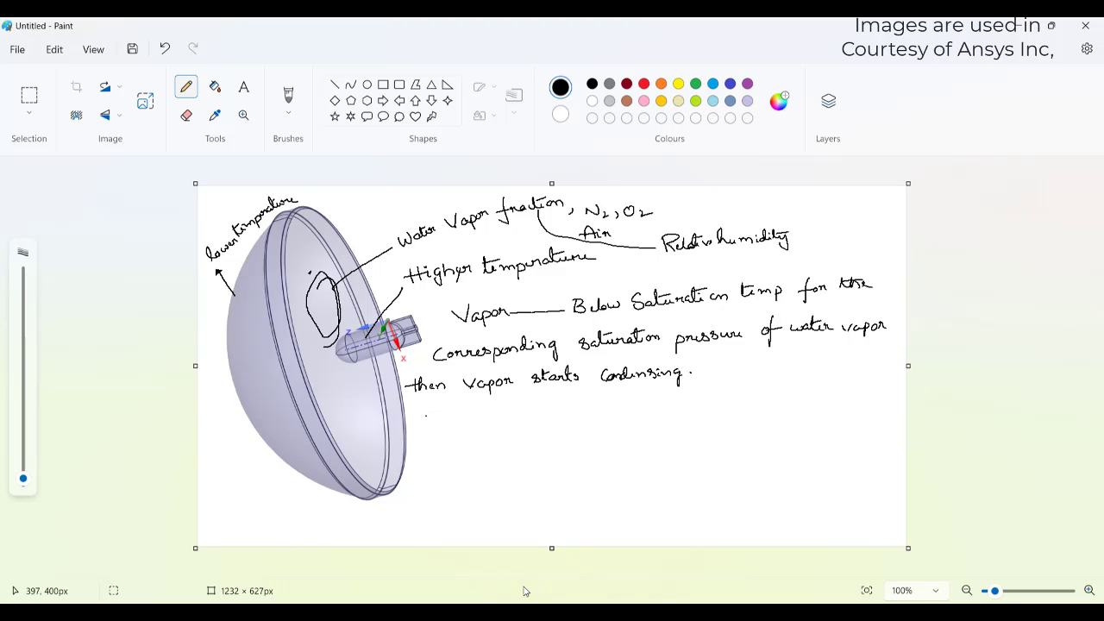
Handwrite "P & T" and "Antoine Equation" beneath the condensation note
{"action": "mouse_move", "coordinate": [428, 412]}
{"action": "left_mouse_down"}
{"action": "mouse_move", "coordinate": [426, 432]}
{"action": "mouse_move", "coordinate": [478, 426]}
{"action": "left_mouse_up"}
{"action": "mouse_move", "coordinate": [467, 412]}
{"action": "left_mouse_down"}
{"action": "mouse_move", "coordinate": [493, 407]}
{"action": "mouse_move", "coordinate": [456, 430]}
{"action": "left_mouse_up"}
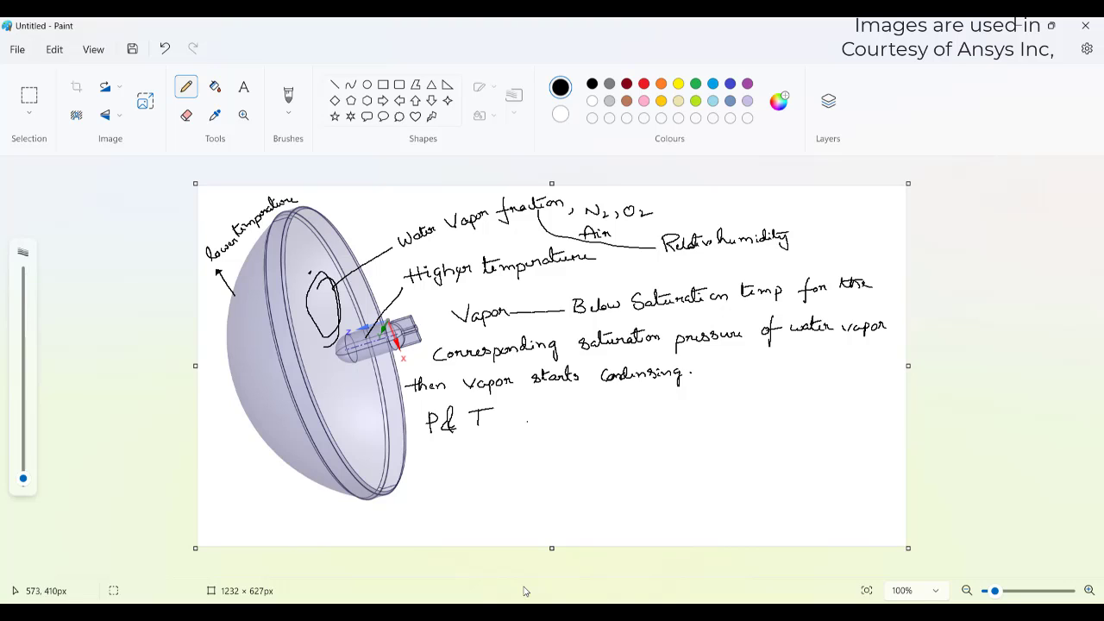
{"action": "left_click_drag", "start_coordinate": [522, 440], "coordinate": [559, 431]}
{"action": "mouse_move", "coordinate": [557, 423]}
{"action": "left_mouse_down"}
{"action": "mouse_move", "coordinate": [640, 429]}
{"action": "mouse_move", "coordinate": [670, 406]}
{"action": "mouse_move", "coordinate": [697, 405]}
{"action": "left_mouse_up"}
{"action": "left_click", "coordinate": [617, 422]}
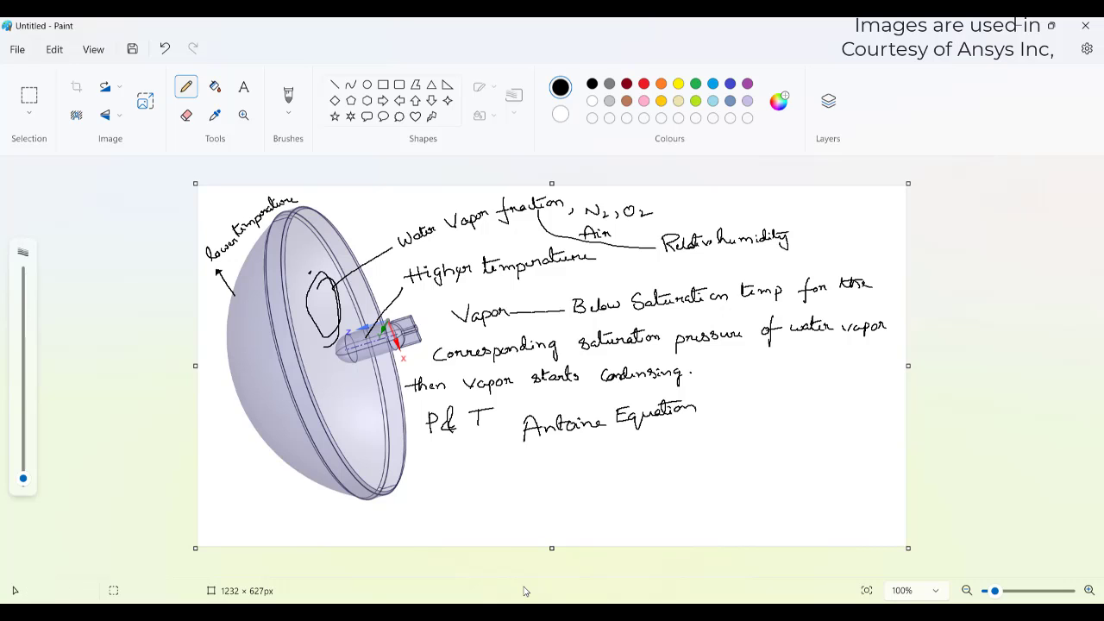
Switch to Chrome and search Google for "antoine equation" in a new tab
{"action": "key", "text": "alt+Tab"}
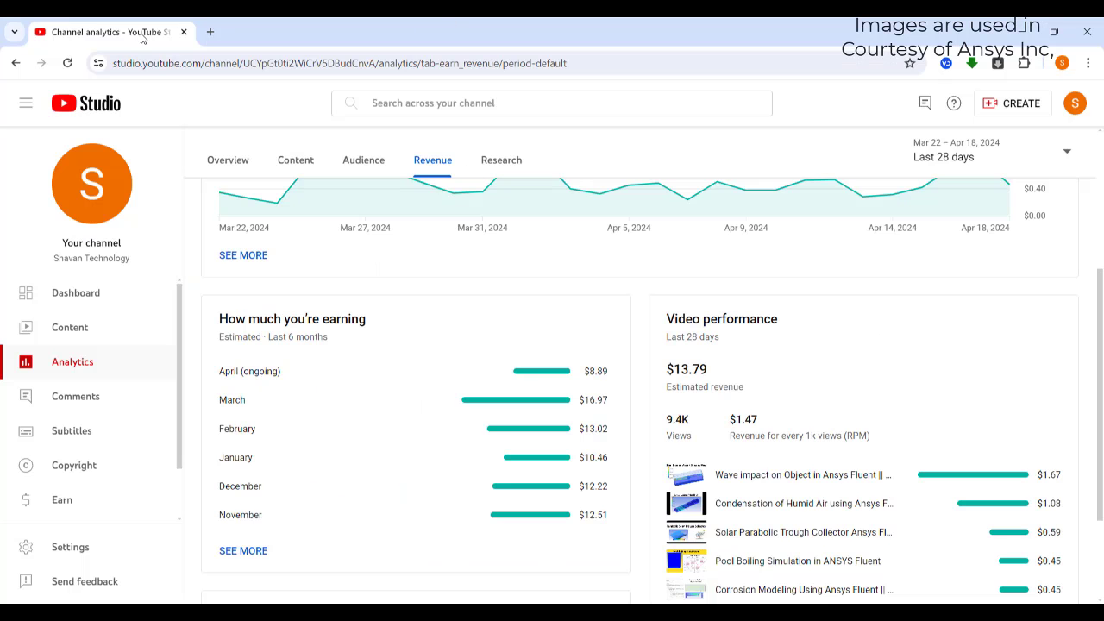
{"action": "left_click", "coordinate": [210, 32]}
{"action": "left_click", "coordinate": [460, 333]}
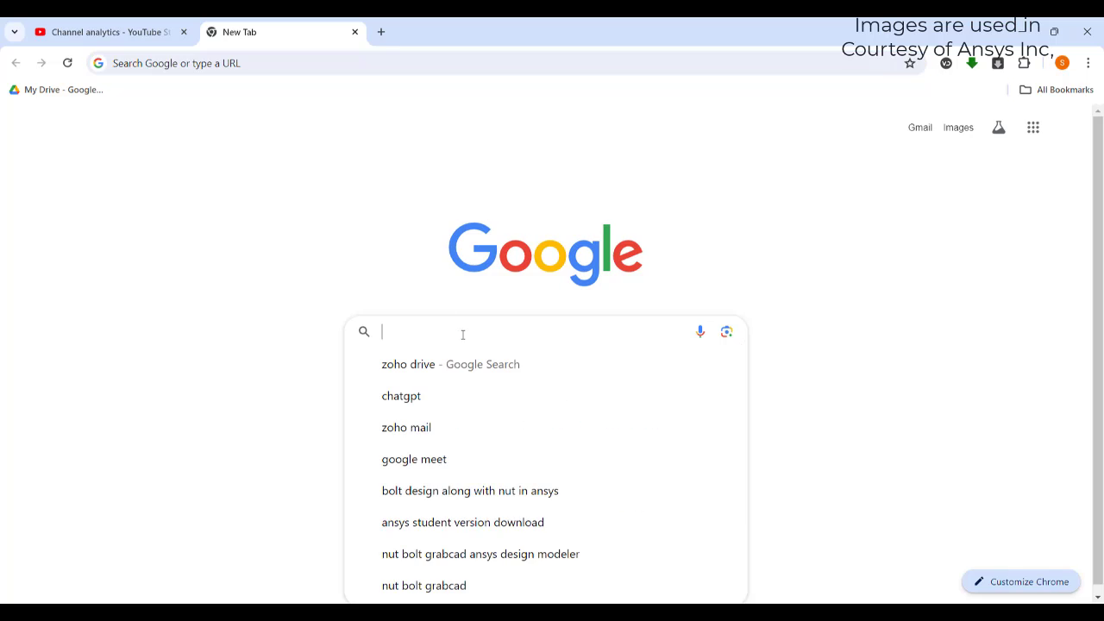
{"action": "type", "text": "ant"}
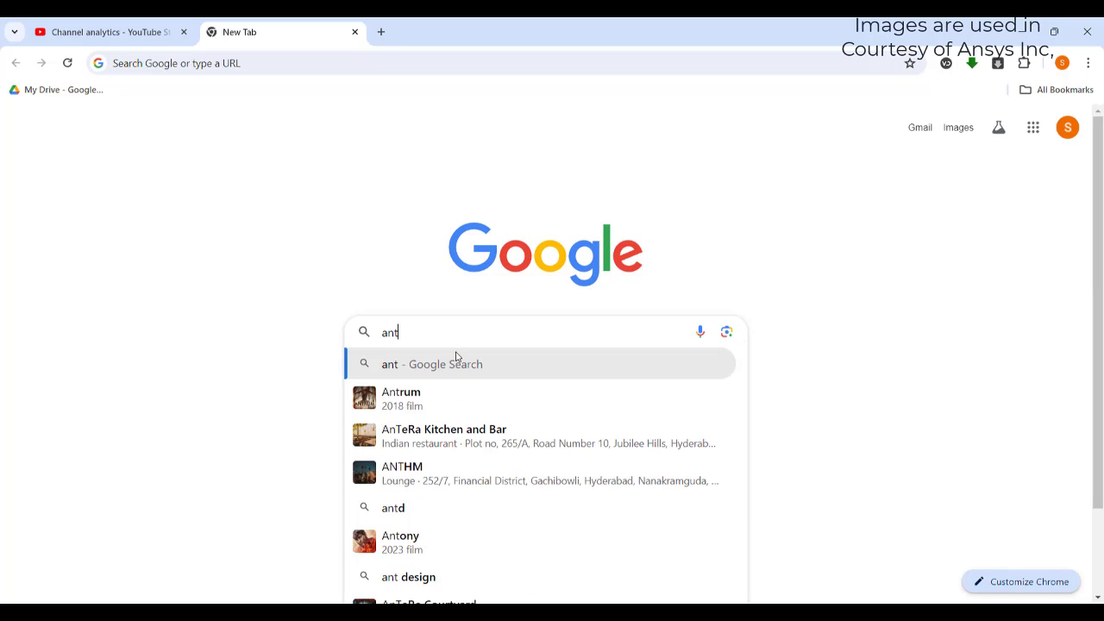
{"action": "type", "text": "oine"}
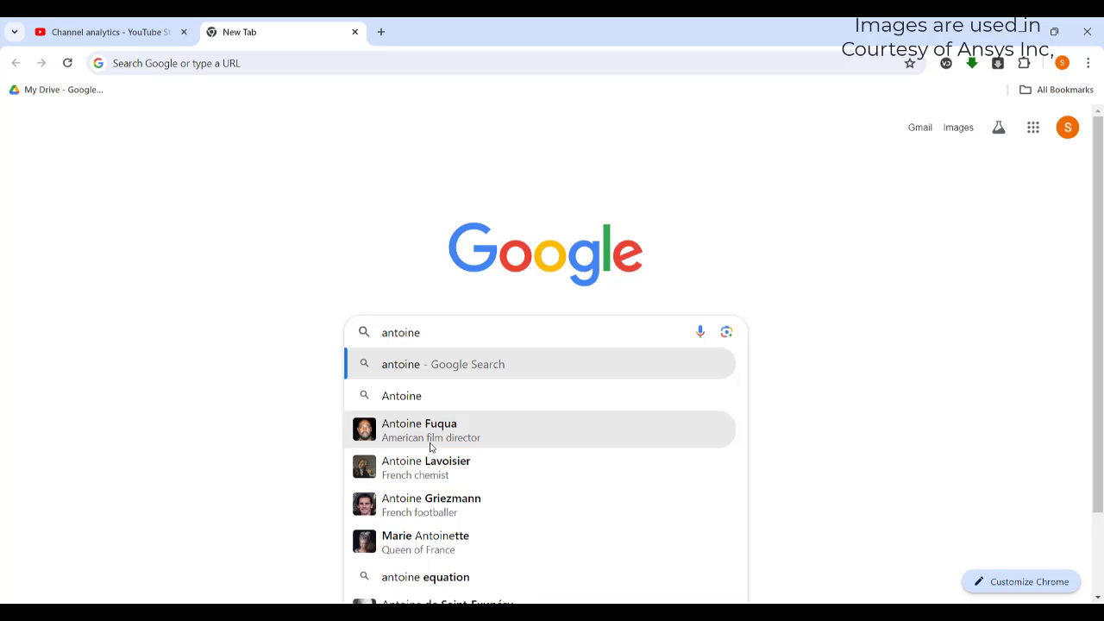
{"action": "left_click", "coordinate": [430, 573]}
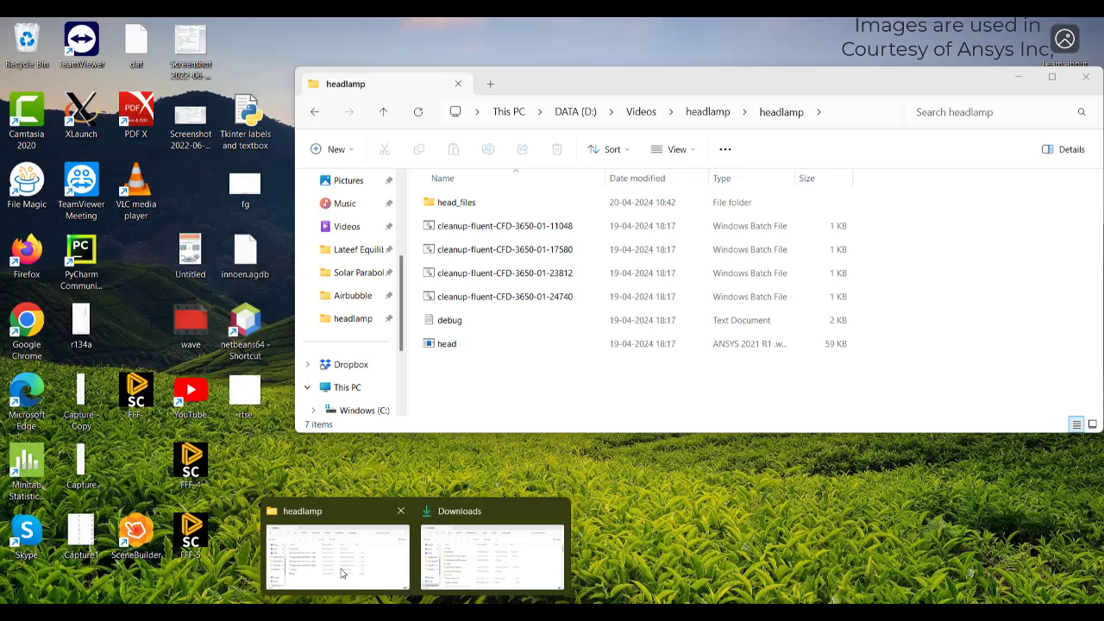
Bring up the headlamp folder in File Explorer and browse to head_files, dp0, FFF, Fluent, libudf, src
{"action": "left_click", "coordinate": [338, 544]}
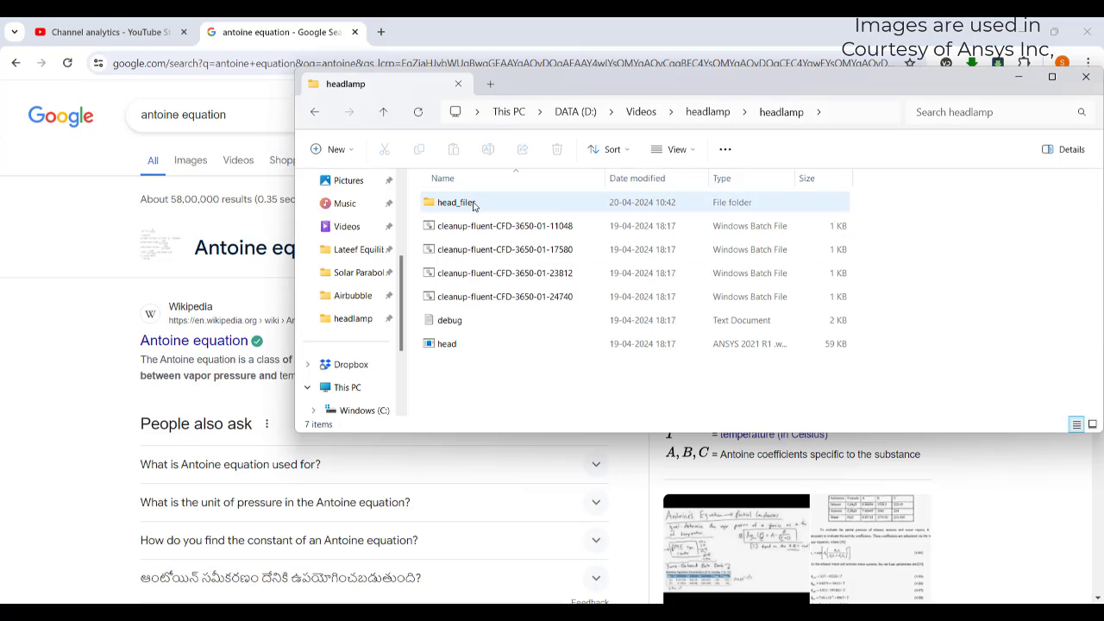
{"action": "double_click", "coordinate": [470, 207]}
{"action": "double_click", "coordinate": [475, 201]}
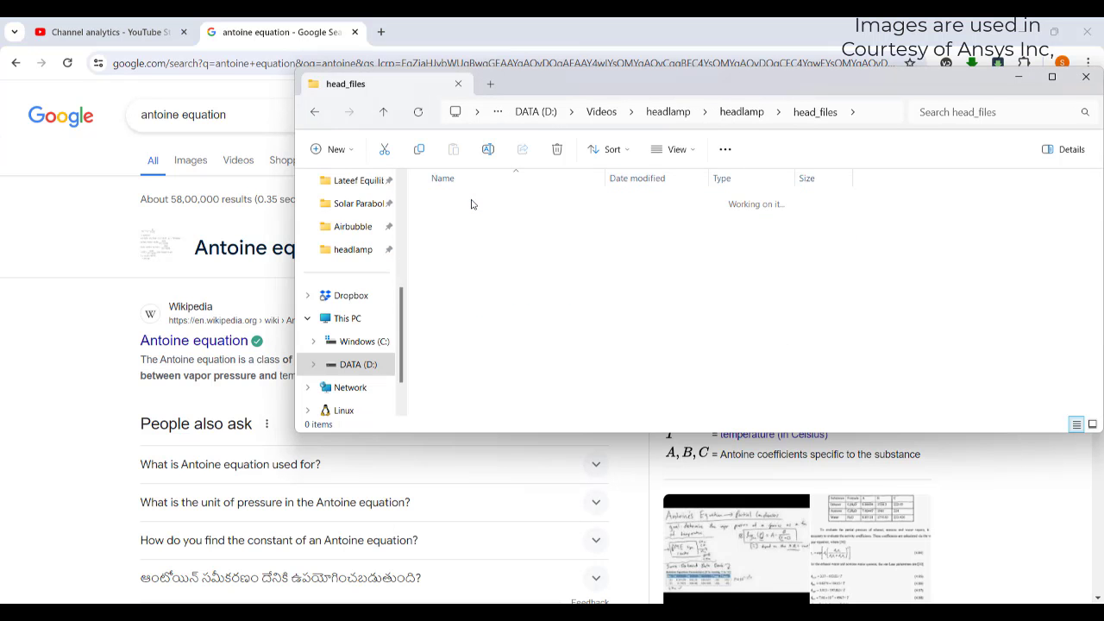
{"action": "double_click", "coordinate": [471, 202]}
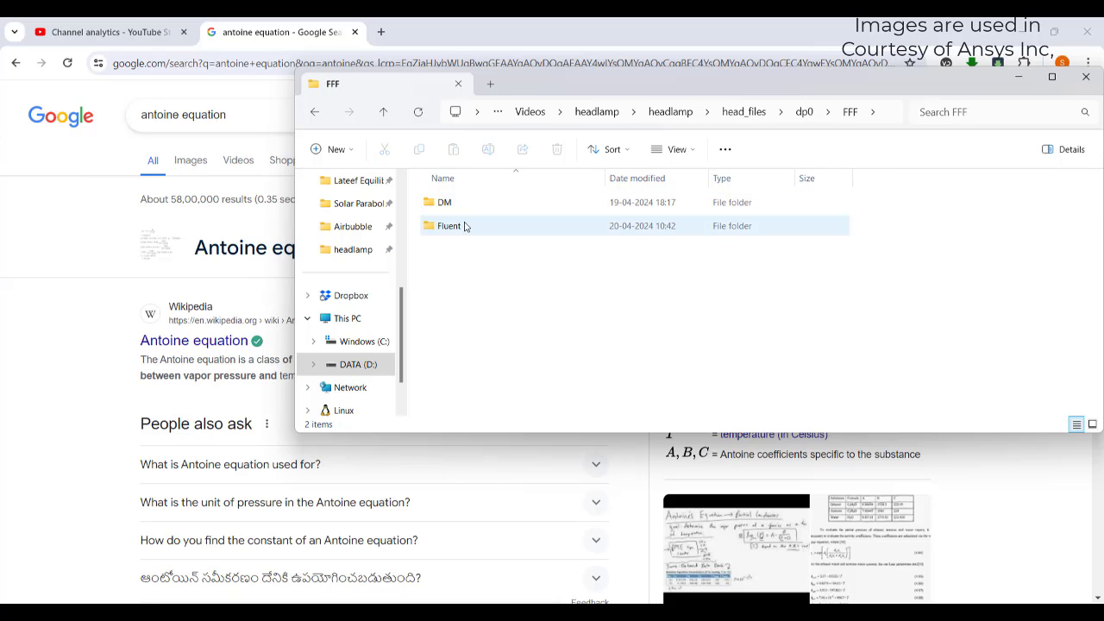
{"action": "double_click", "coordinate": [469, 227]}
{"action": "double_click", "coordinate": [475, 225]}
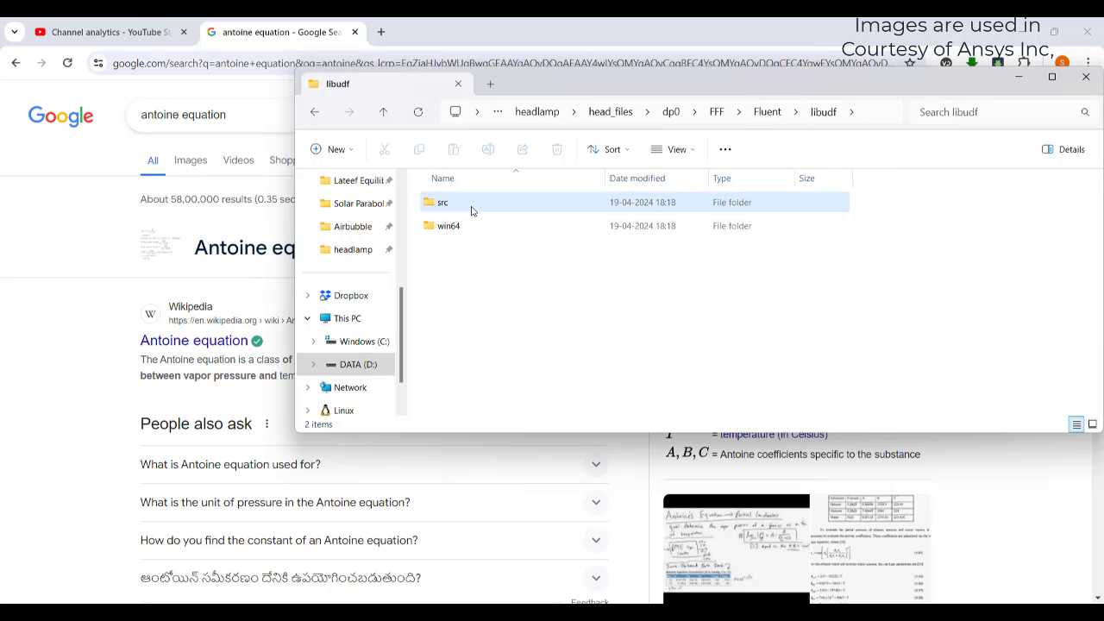
Open the sattemp_water C file in Notepad++ and decline the program update
{"action": "right_click", "coordinate": [470, 205]}
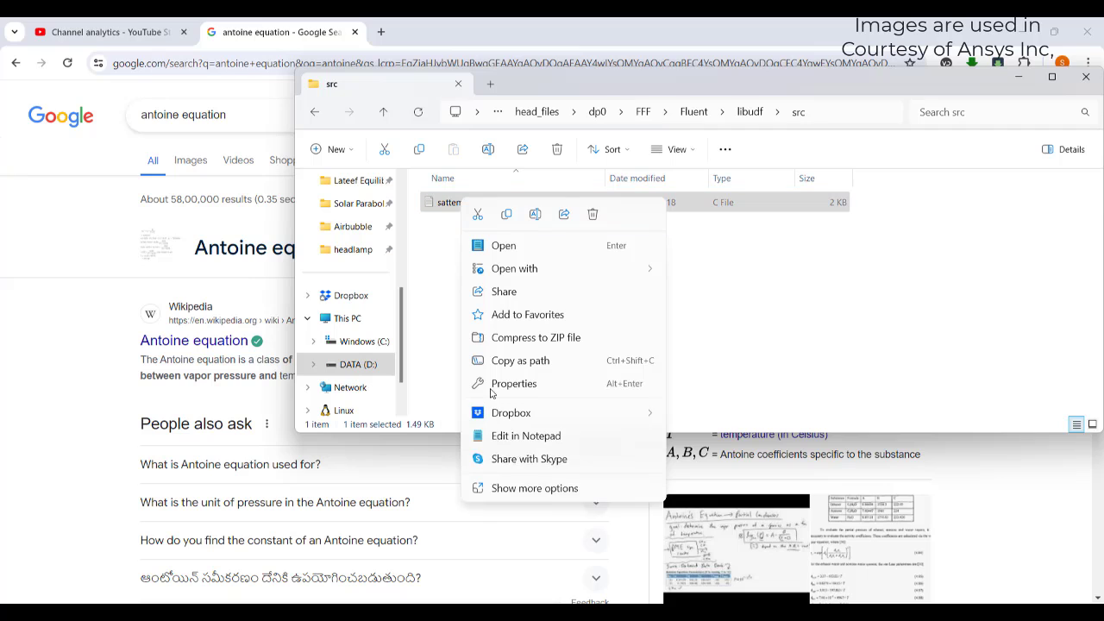
{"action": "left_click", "coordinate": [511, 512]}
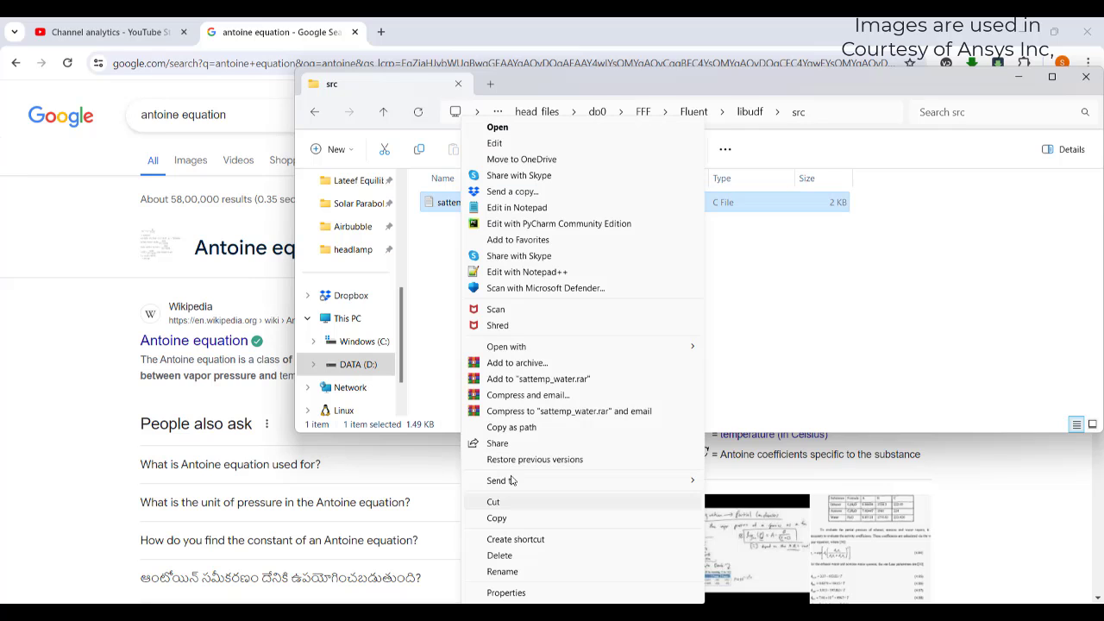
{"action": "left_click", "coordinate": [528, 272]}
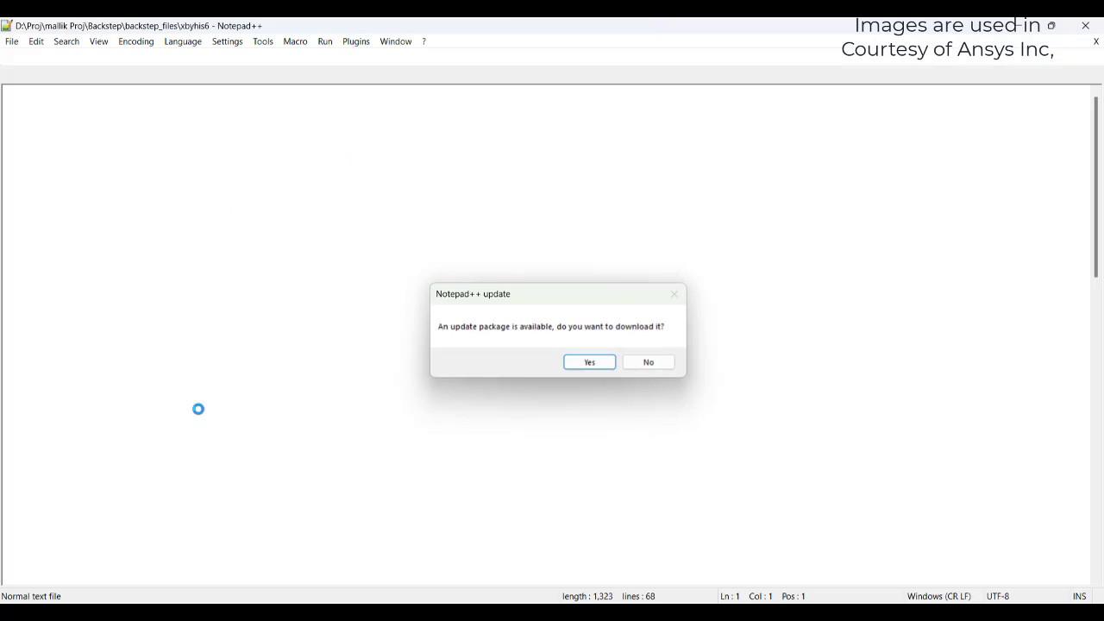
{"action": "left_click", "coordinate": [647, 363]}
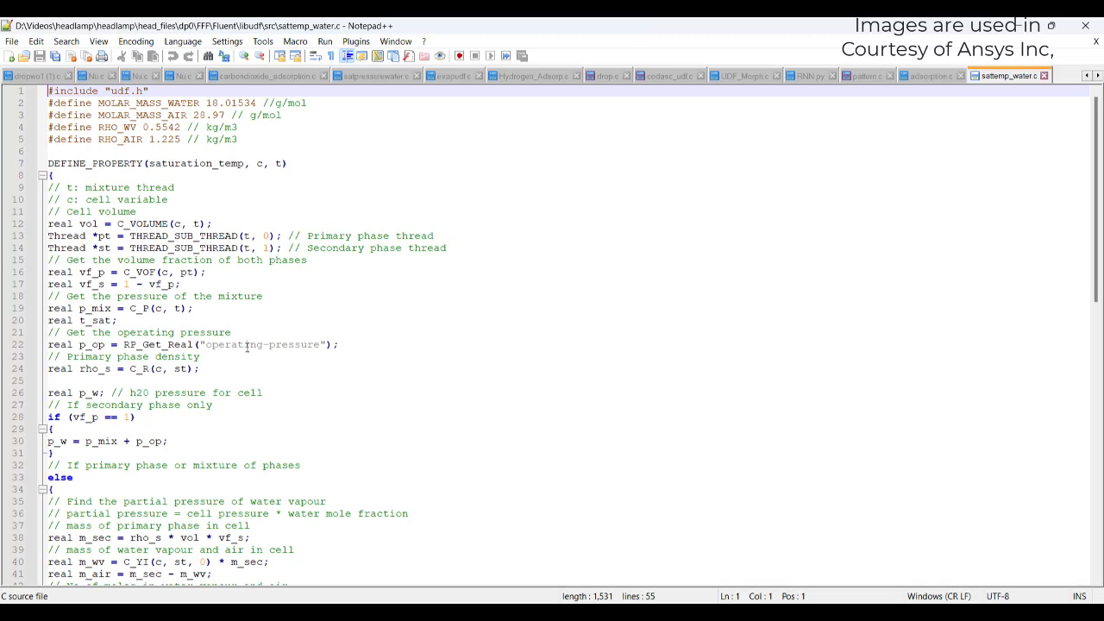
Examine the saturation temperature formula assigned to t_sat near the end of the UDF code
{"action": "scroll", "coordinate": [245, 346], "scroll_direction": "down", "scroll_amount": 4}
{"action": "scroll", "coordinate": [239, 371], "scroll_direction": "down", "scroll_amount": 3}
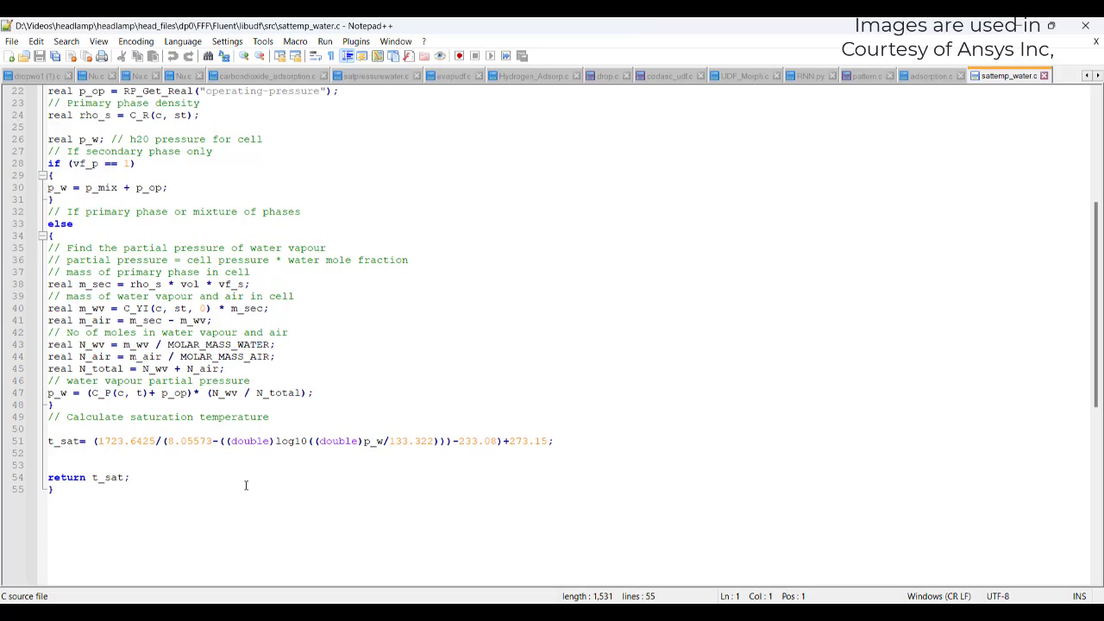
{"action": "left_click_drag", "start_coordinate": [79, 440], "coordinate": [48, 454]}
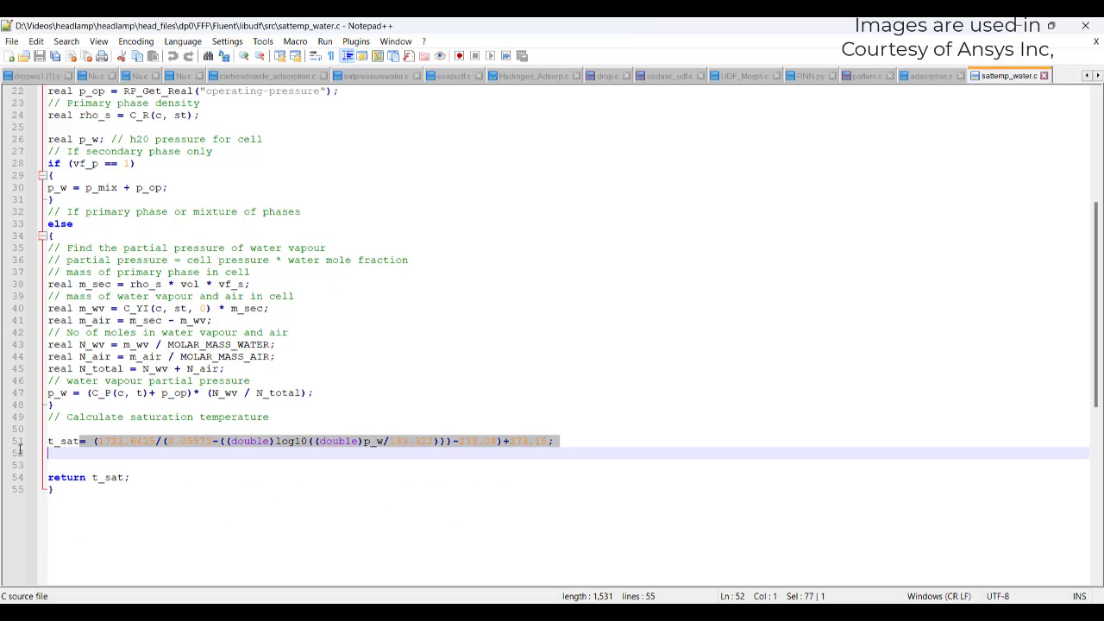
{"action": "left_click", "coordinate": [466, 506]}
{"action": "double_click", "coordinate": [376, 441]}
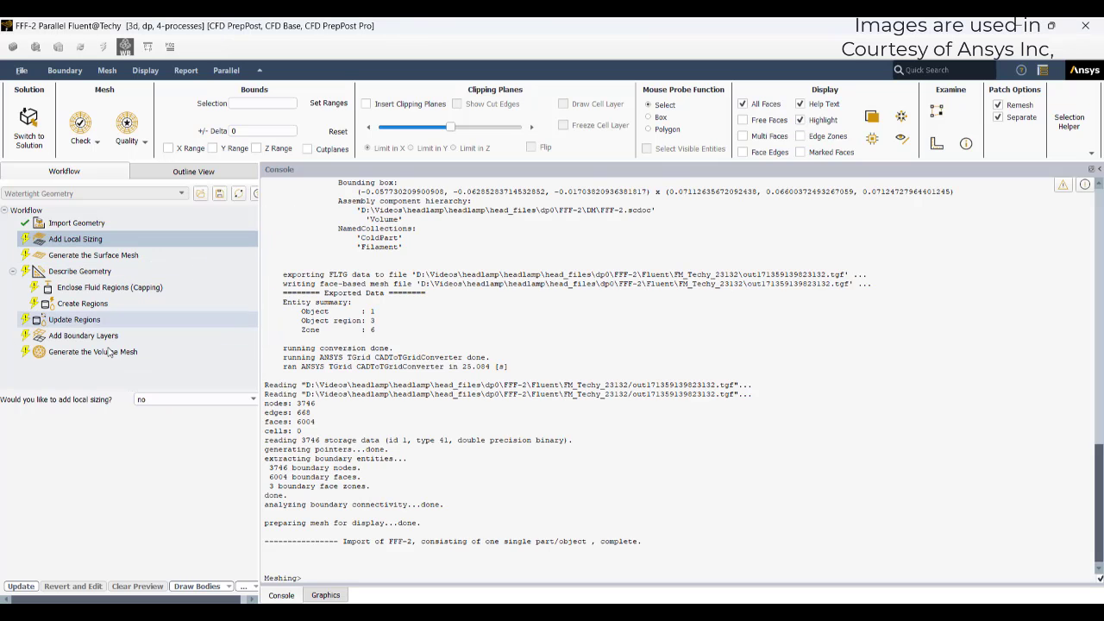
In Fluent Meshing, skip local sizing and generate the surface mesh with Curvature sizing, a 30-degree normal angle and 0.001 m maximum size
{"action": "left_click", "coordinate": [38, 585]}
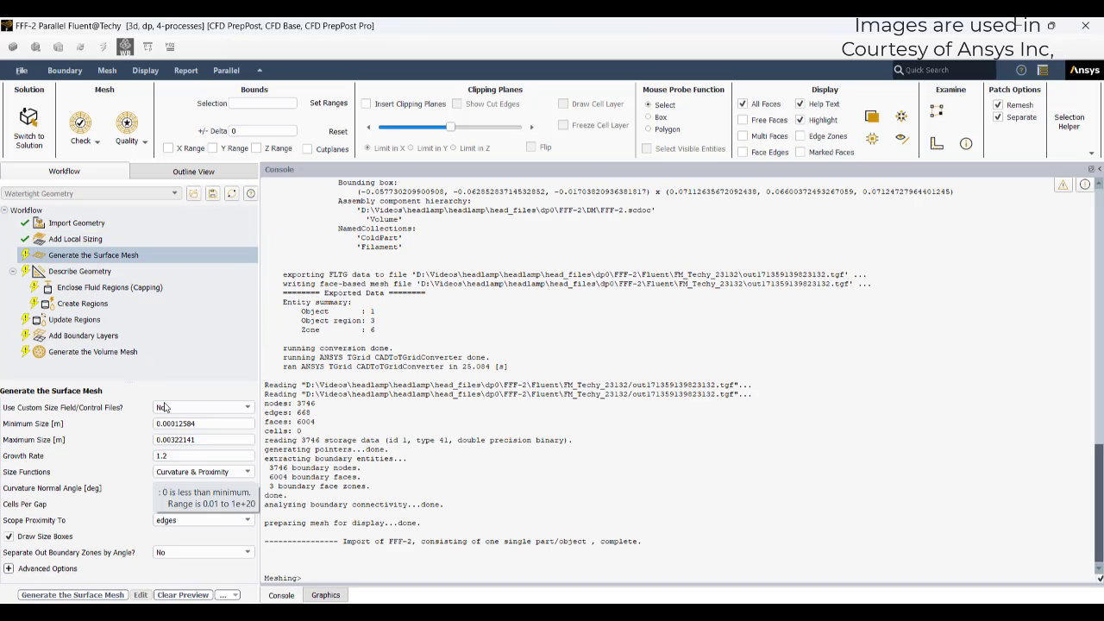
{"action": "left_click", "coordinate": [172, 471]}
{"action": "left_click", "coordinate": [166, 493]}
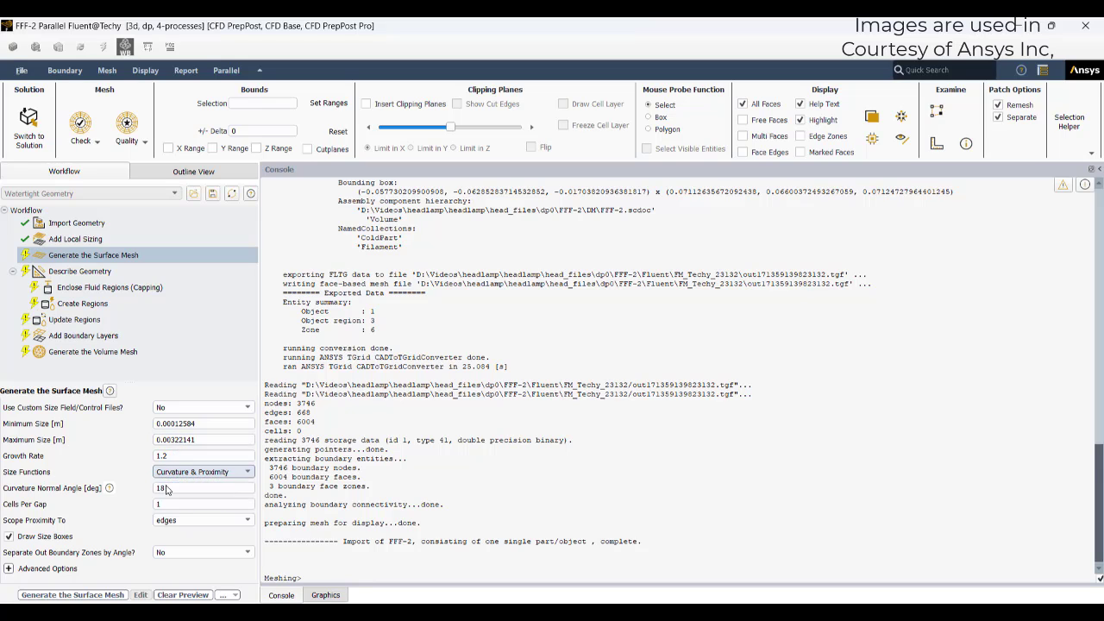
{"action": "double_click", "coordinate": [164, 500]}
{"action": "type", "text": "30"}
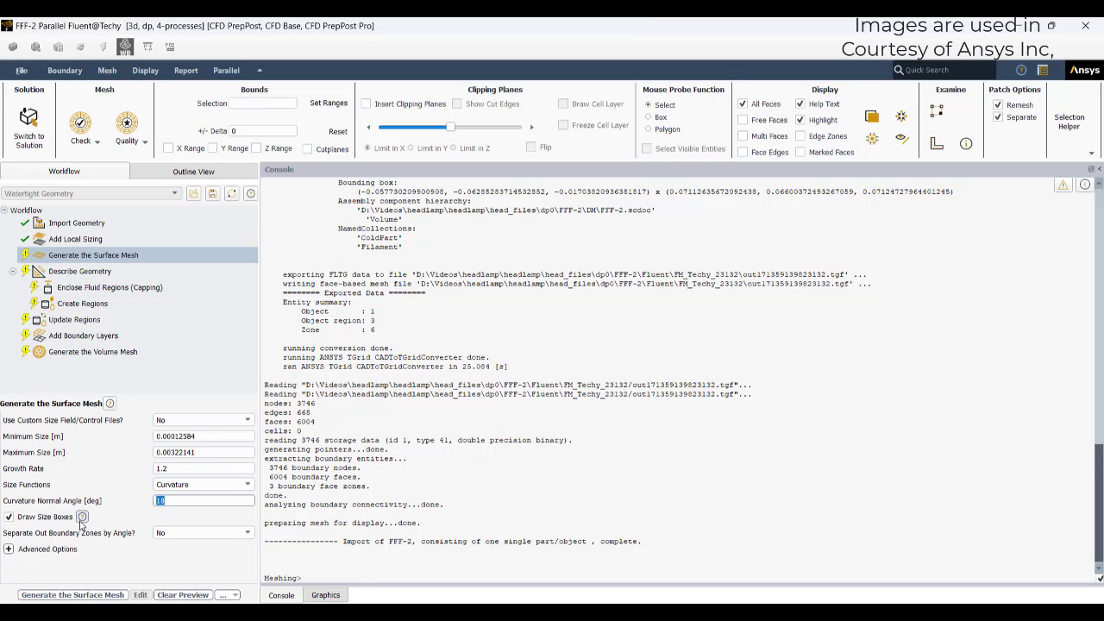
{"action": "double_click", "coordinate": [173, 452]}
{"action": "type", "text": "0.001"}
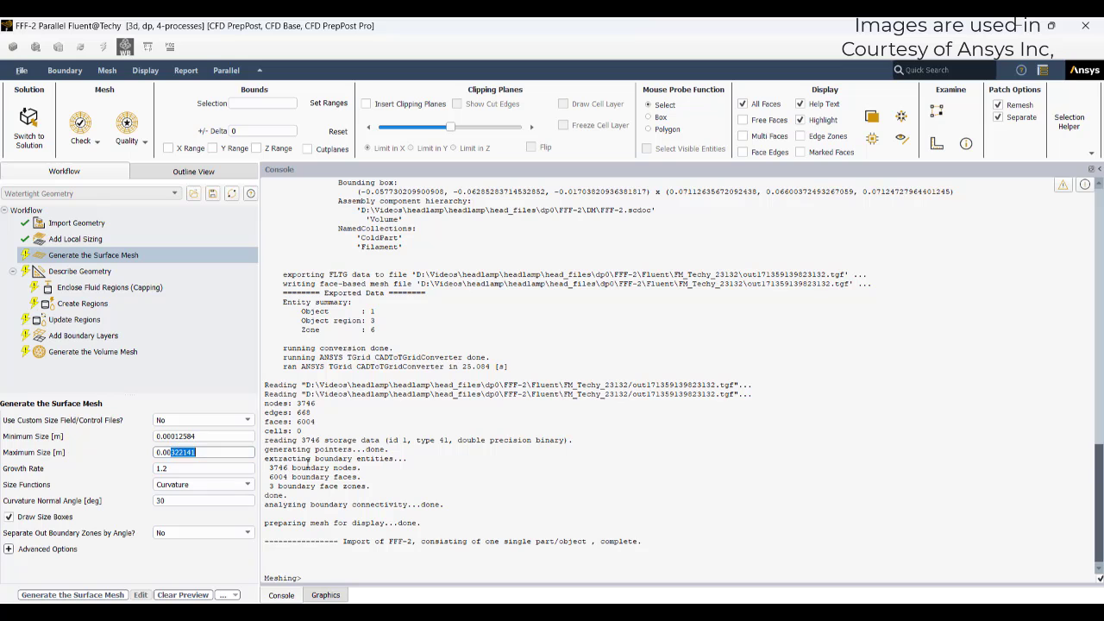
{"action": "left_click", "coordinate": [86, 594]}
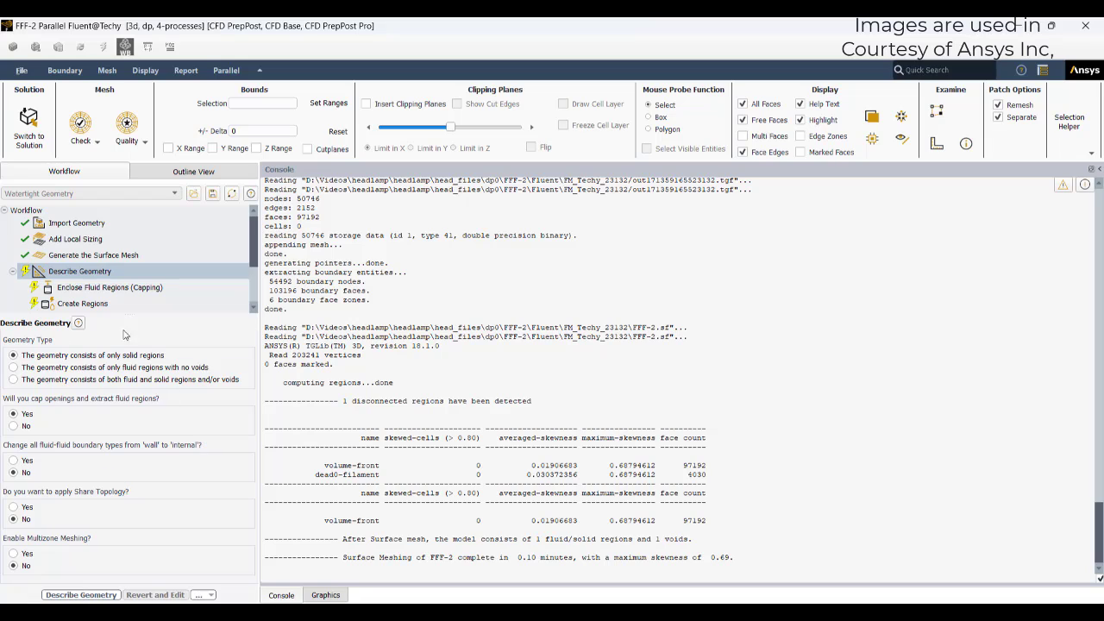
Describe the geometry as only fluid regions with no voids, with Share Topology applied
{"action": "left_click", "coordinate": [96, 369]}
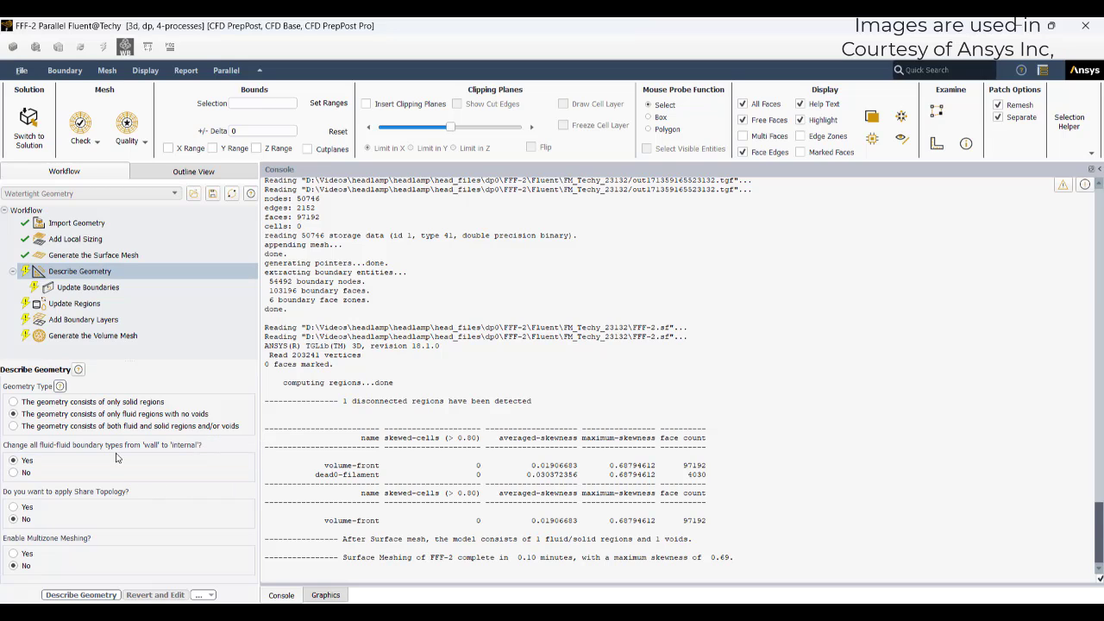
{"action": "left_click", "coordinate": [27, 507]}
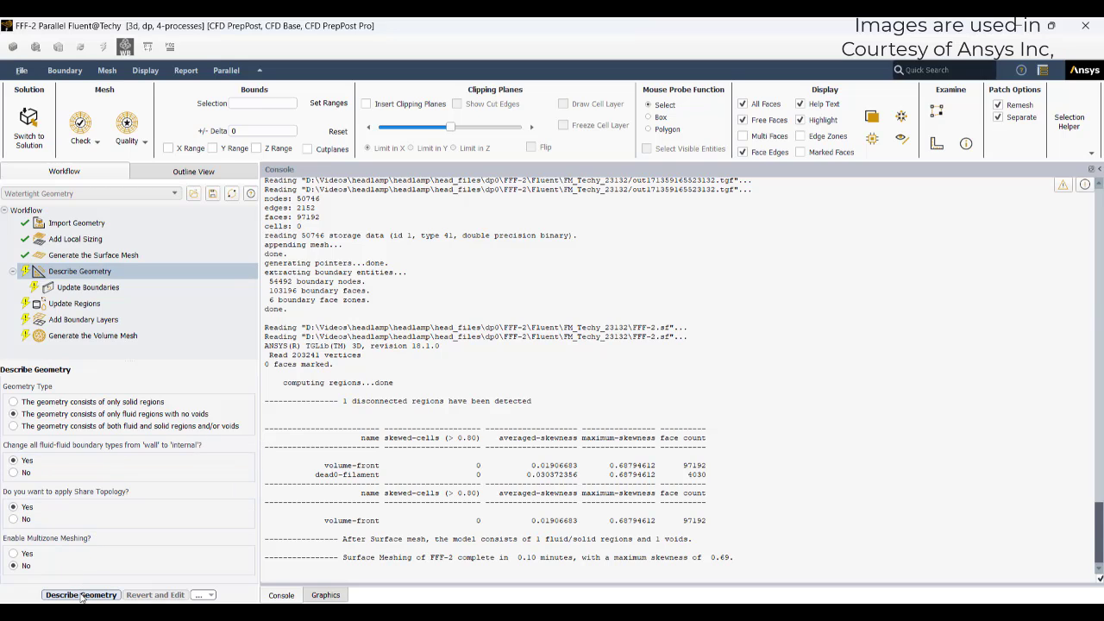
{"action": "left_click", "coordinate": [81, 595]}
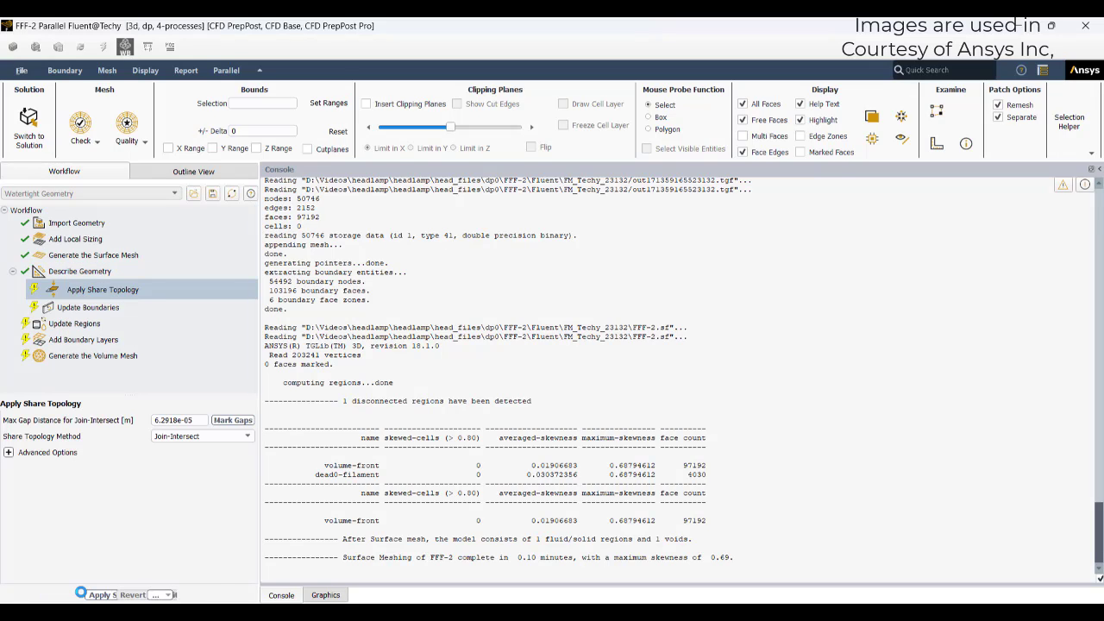
Apply share topology with the Join-Intersect method, accept the warning, and update the boundaries with filament set to wall
{"action": "left_click", "coordinate": [81, 595]}
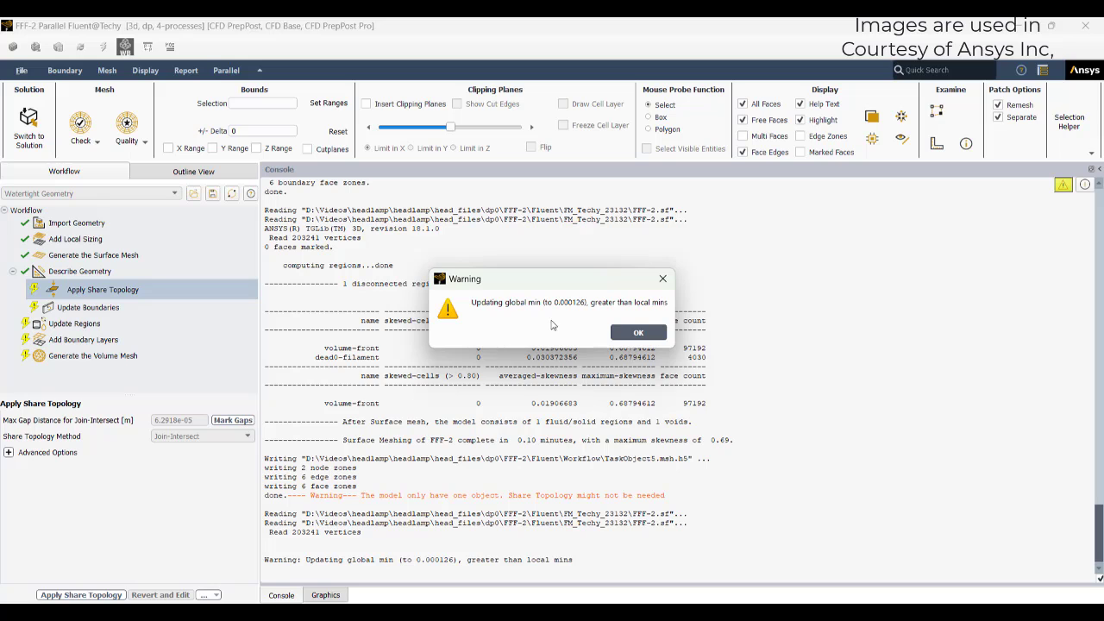
{"action": "left_click", "coordinate": [639, 332]}
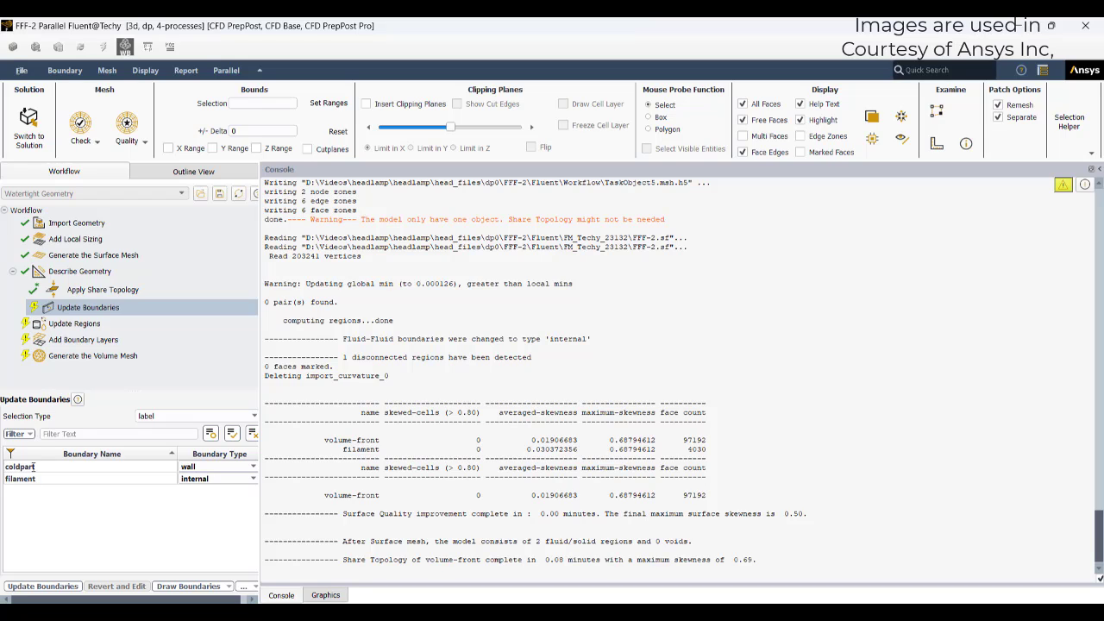
{"action": "left_click", "coordinate": [209, 482]}
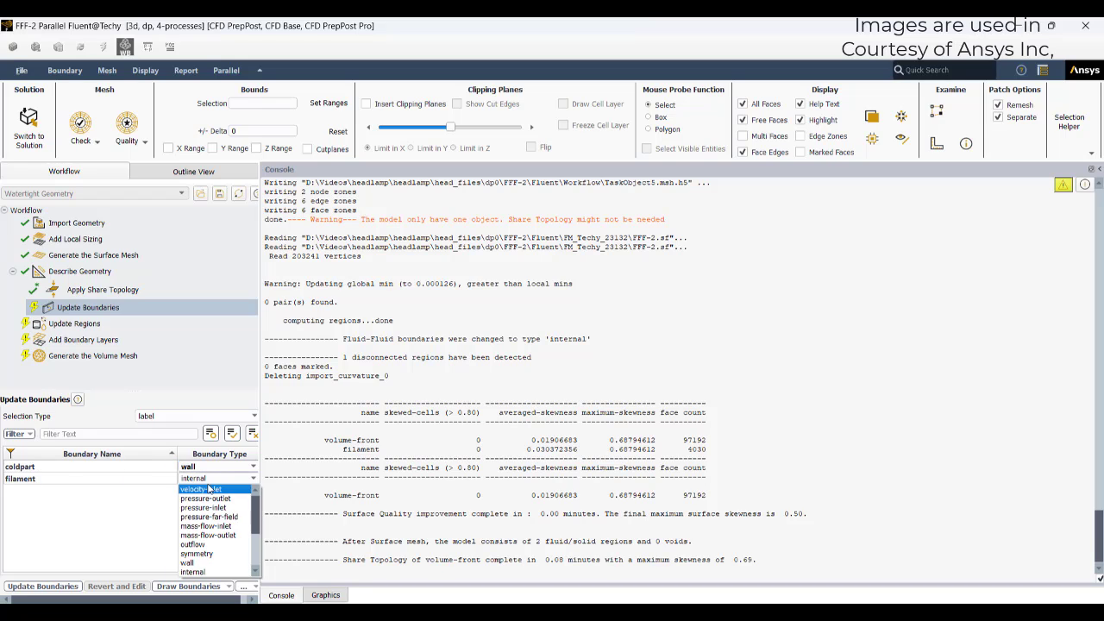
{"action": "left_click", "coordinate": [188, 562]}
{"action": "left_click", "coordinate": [69, 586]}
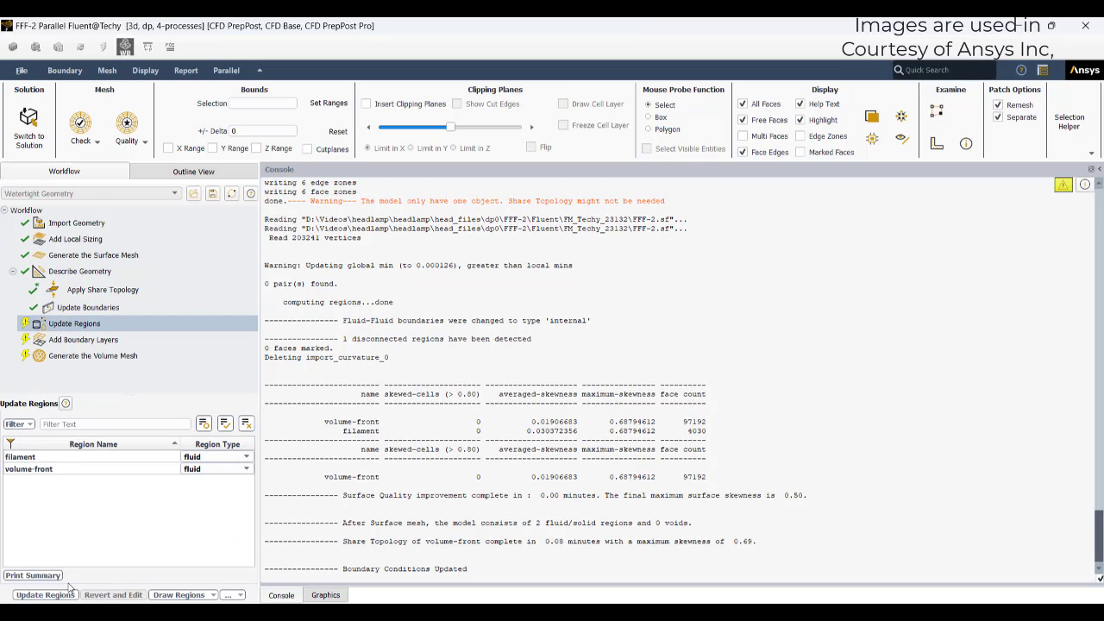
Update the regions, revising the filament region type to dead and leaving volume-front as fluid
{"action": "left_click", "coordinate": [69, 593]}
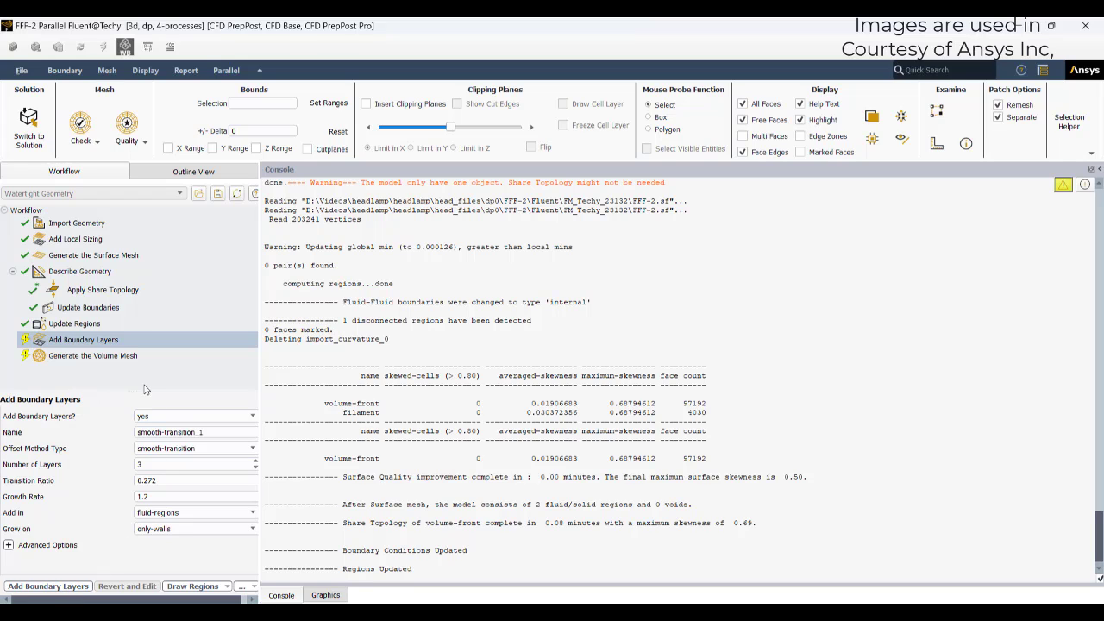
{"action": "left_click", "coordinate": [75, 323]}
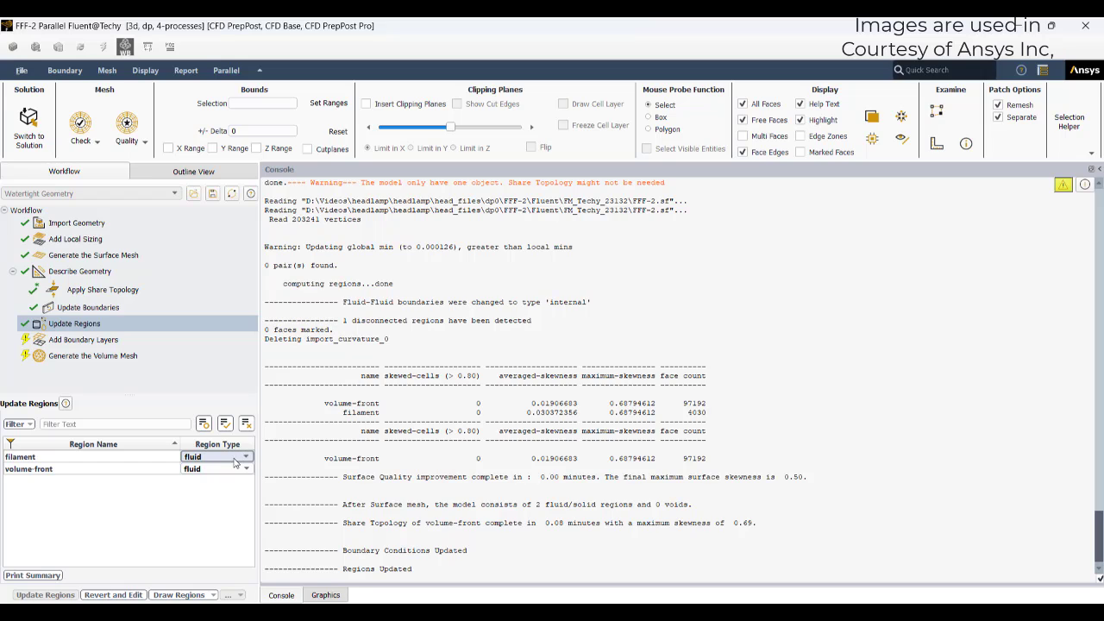
{"action": "left_click", "coordinate": [112, 595]}
{"action": "left_click", "coordinate": [223, 457]}
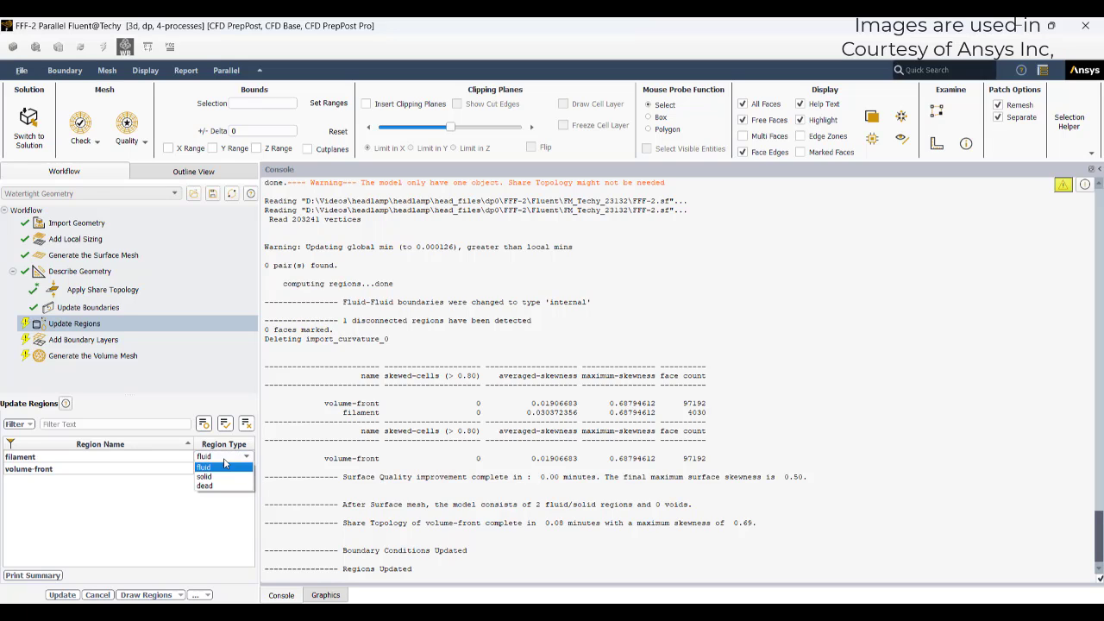
{"action": "left_click", "coordinate": [214, 487]}
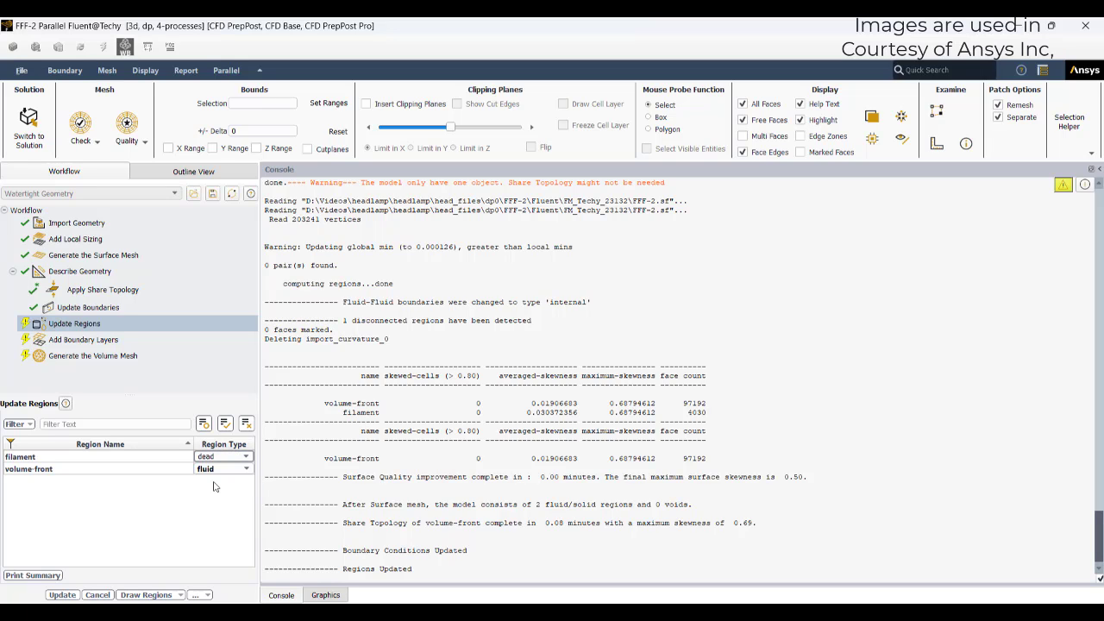
{"action": "left_click", "coordinate": [69, 595]}
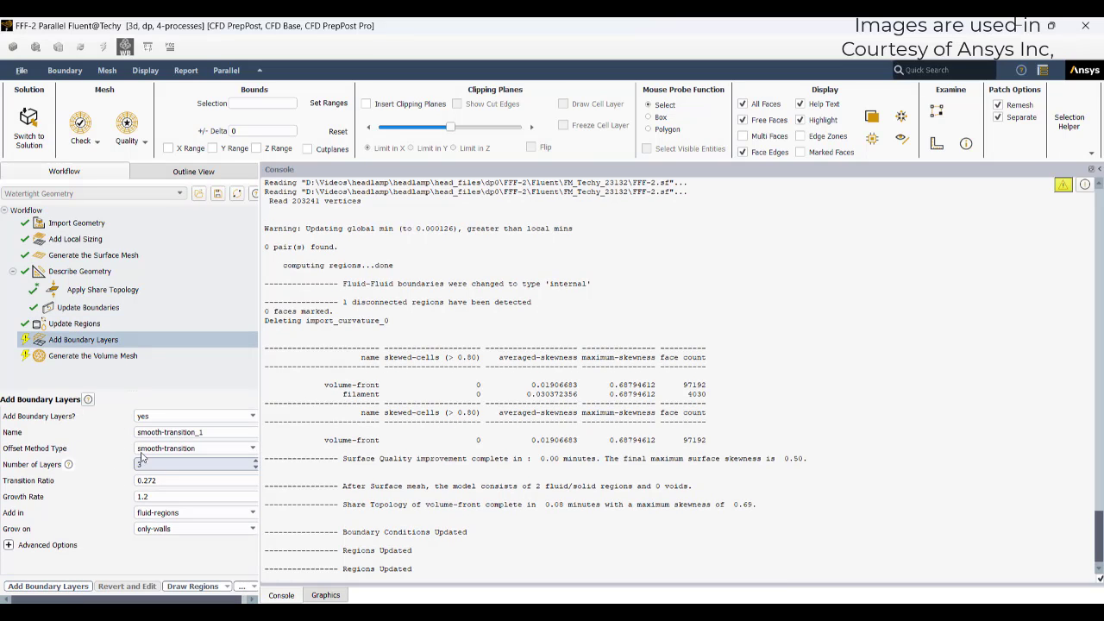
Add three smooth-transition boundary layers on the fluid walls and generate the polyhedral volume mesh
{"action": "left_click", "coordinate": [38, 586]}
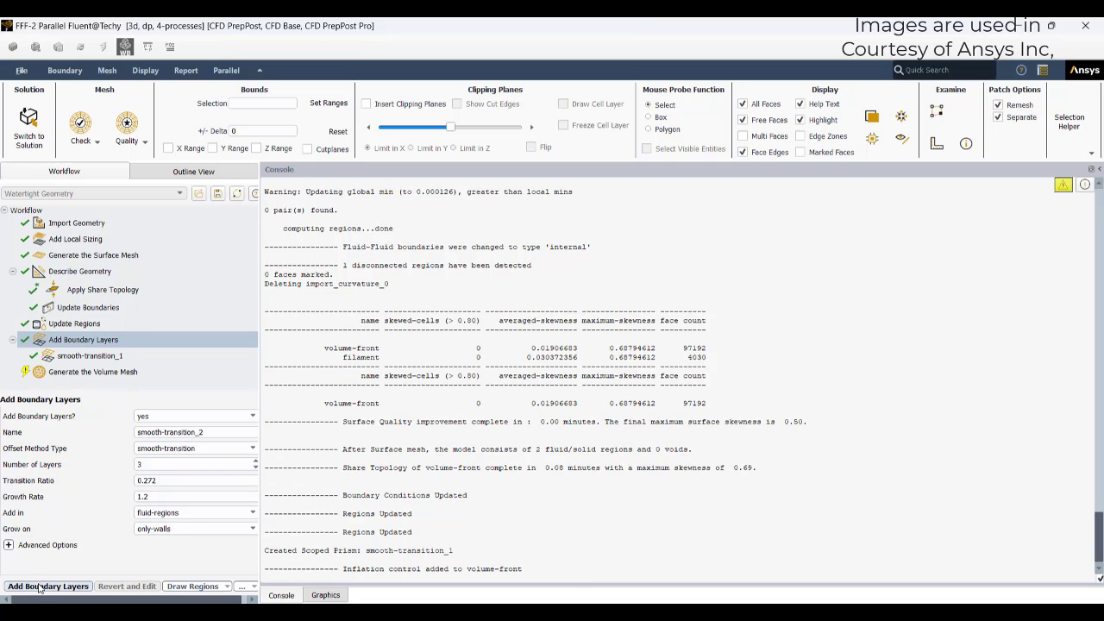
{"action": "left_click", "coordinate": [129, 372]}
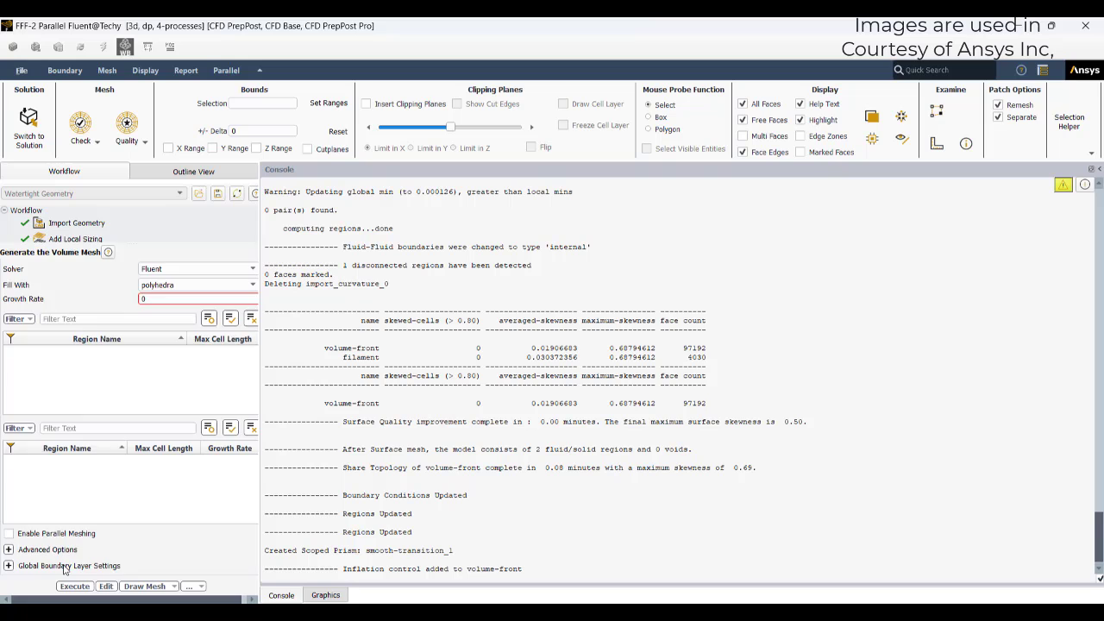
{"action": "left_click", "coordinate": [62, 586]}
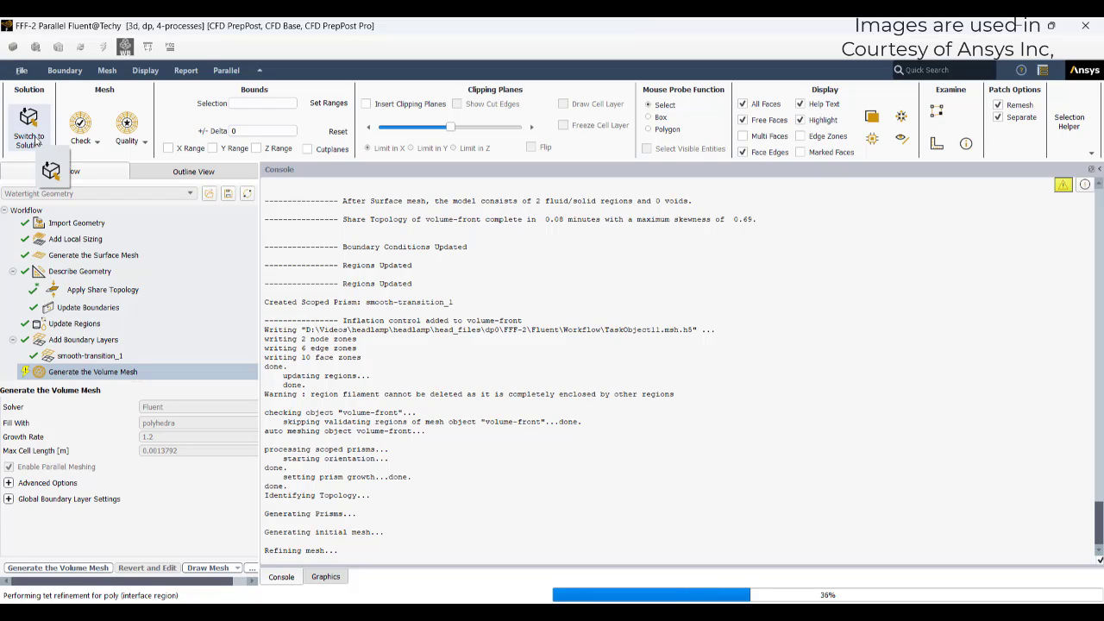
Switch to the Fluent solver session and view the headlamp mesh in the graphics window
{"action": "mouse_move", "coordinate": [668, 613]}
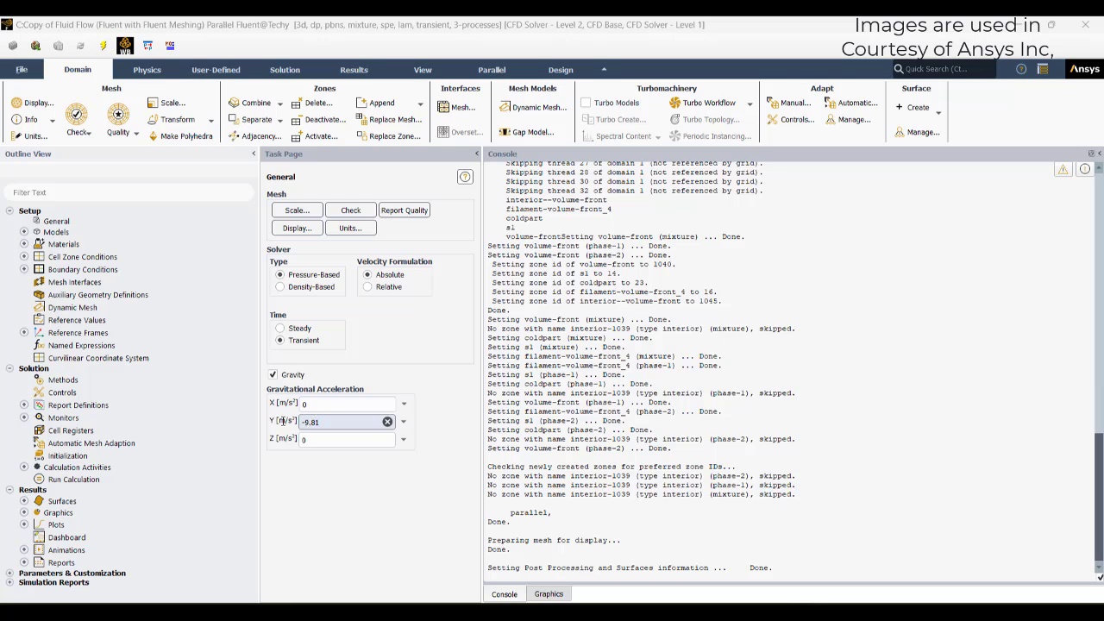
{"action": "left_click", "coordinate": [548, 593]}
{"action": "middle_click_drag", "start_coordinate": [629, 461], "coordinate": [504, 489]}
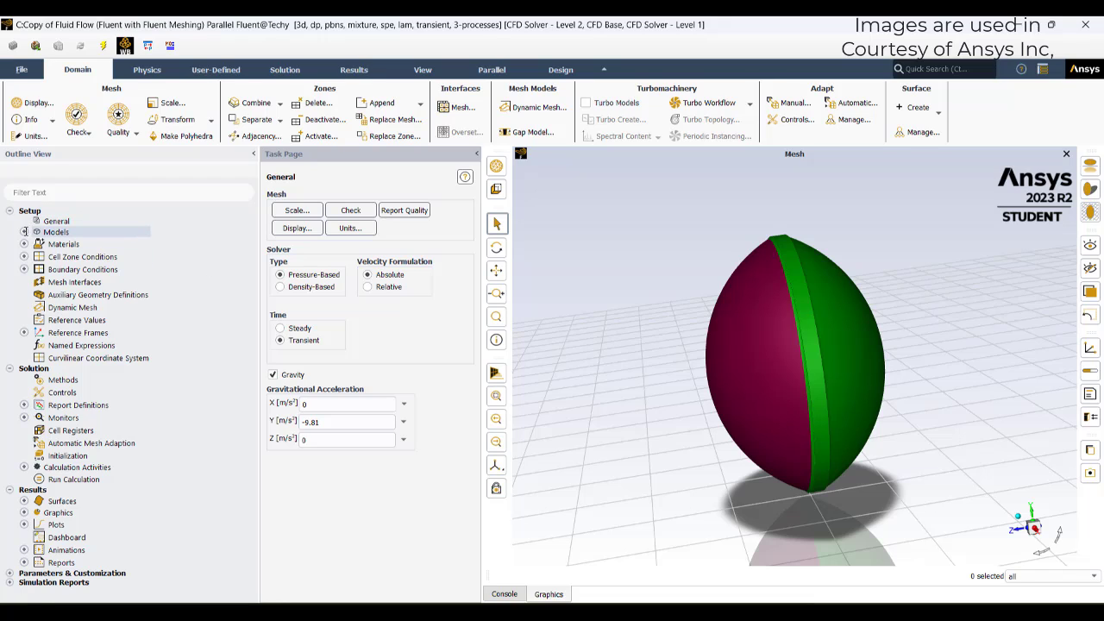
Examine the multiphase model's phase interaction mass transfer, general model parameters, and primary and secondary phase materials
{"action": "left_click", "coordinate": [25, 231]}
{"action": "left_click", "coordinate": [91, 244]}
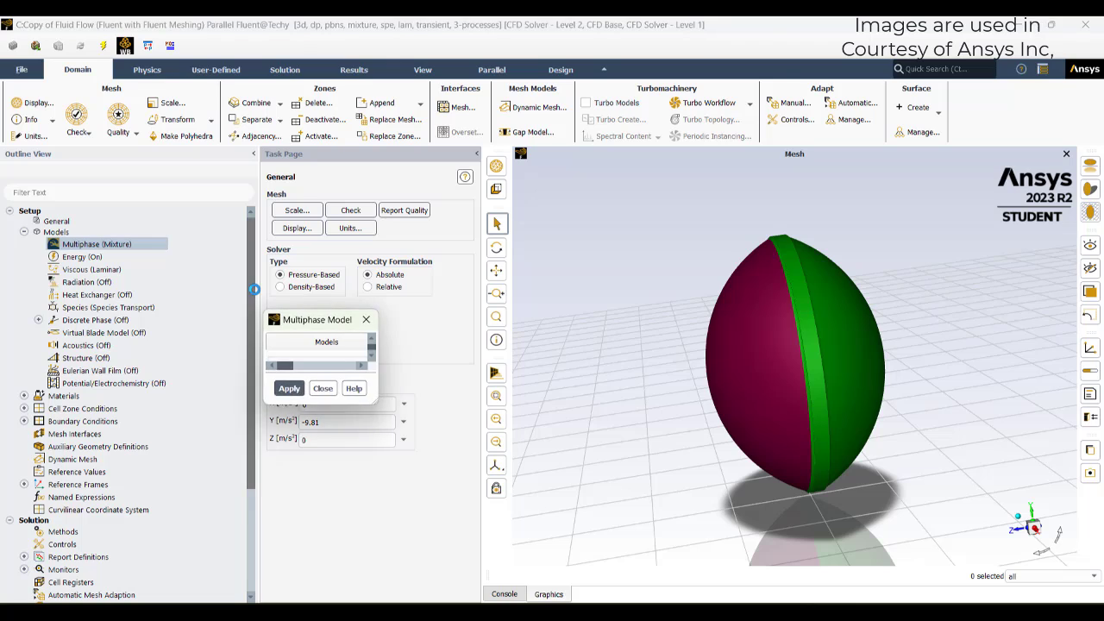
{"action": "left_click", "coordinate": [449, 340]}
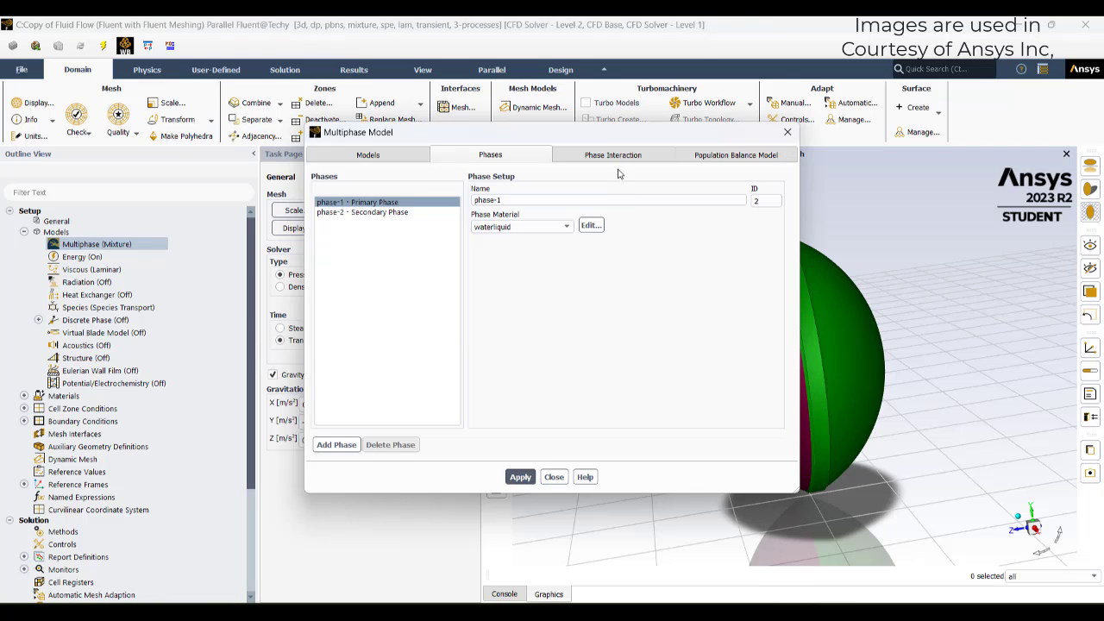
{"action": "left_click", "coordinate": [612, 155]}
{"action": "left_click", "coordinate": [492, 184]}
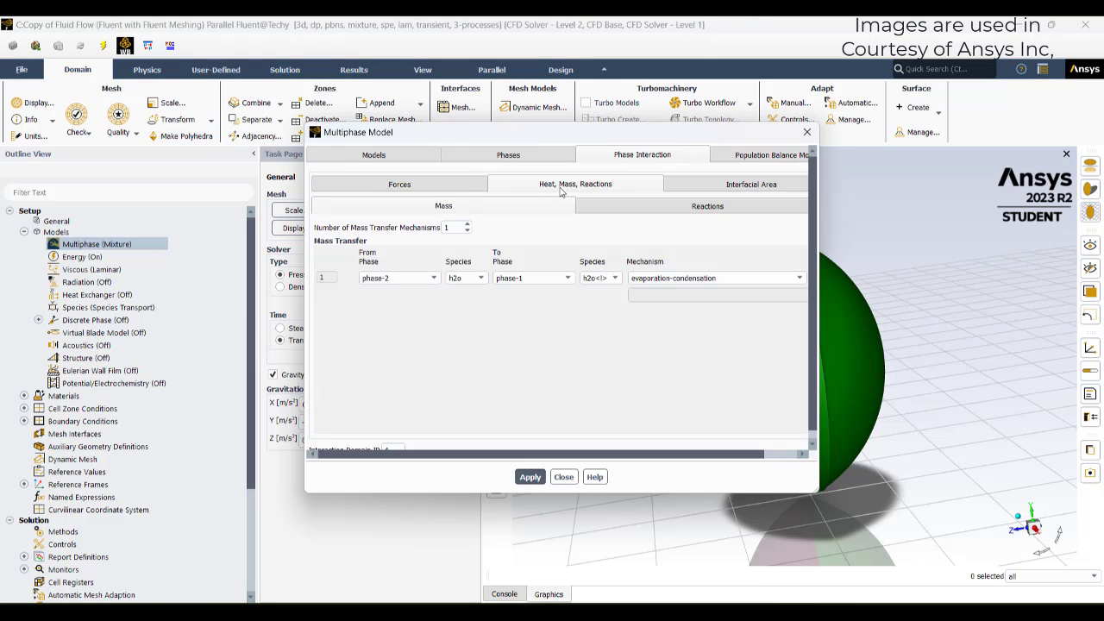
{"action": "left_click", "coordinate": [371, 157]}
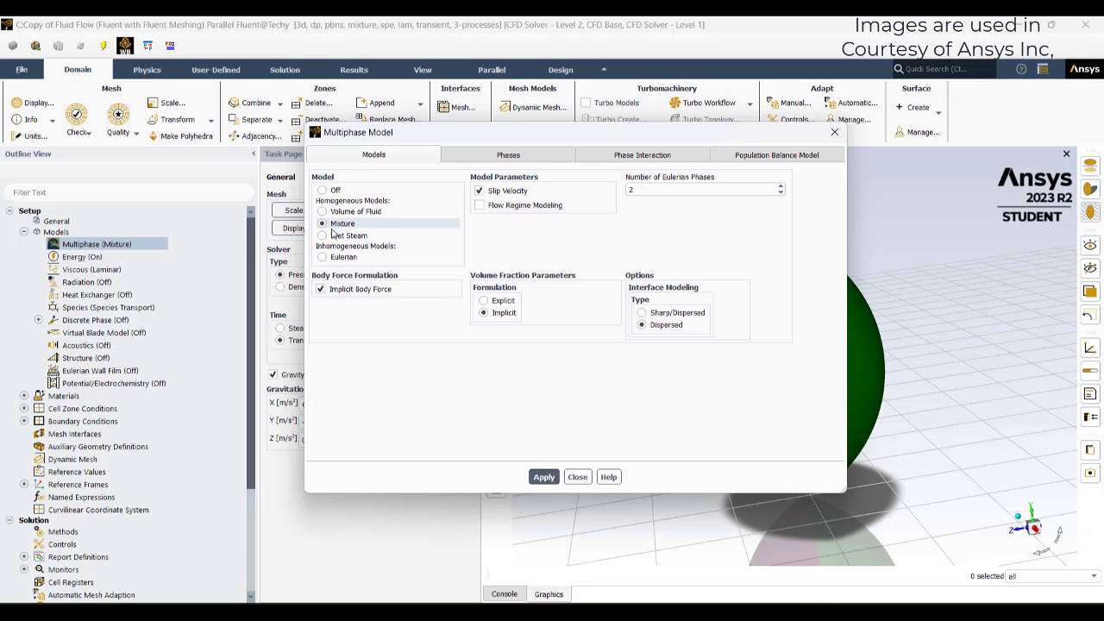
{"action": "left_click", "coordinate": [509, 160]}
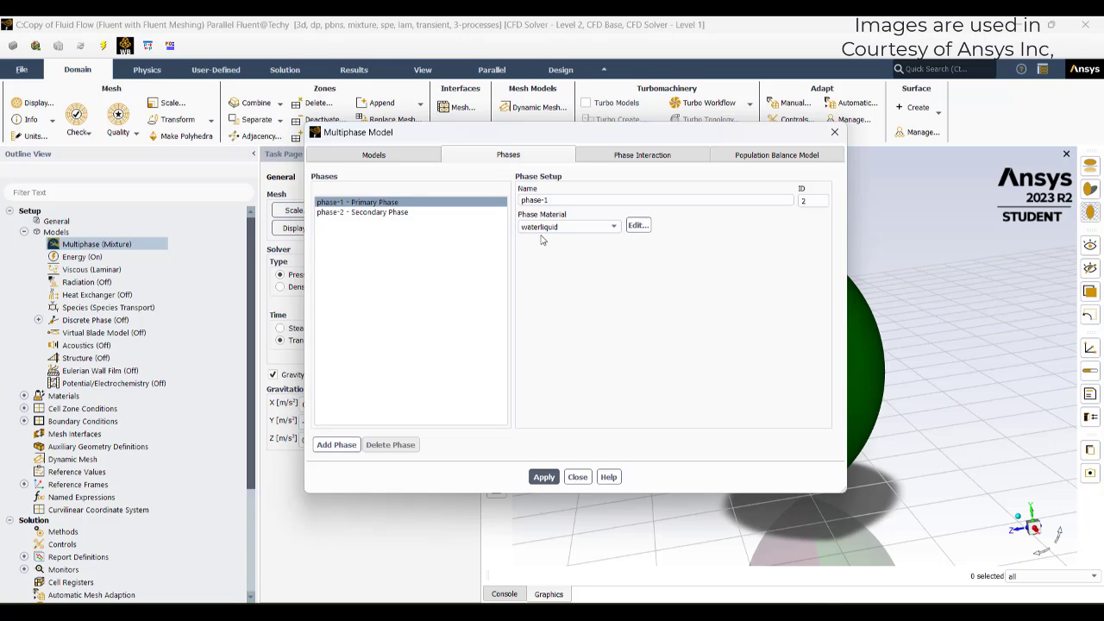
{"action": "left_click", "coordinate": [387, 213]}
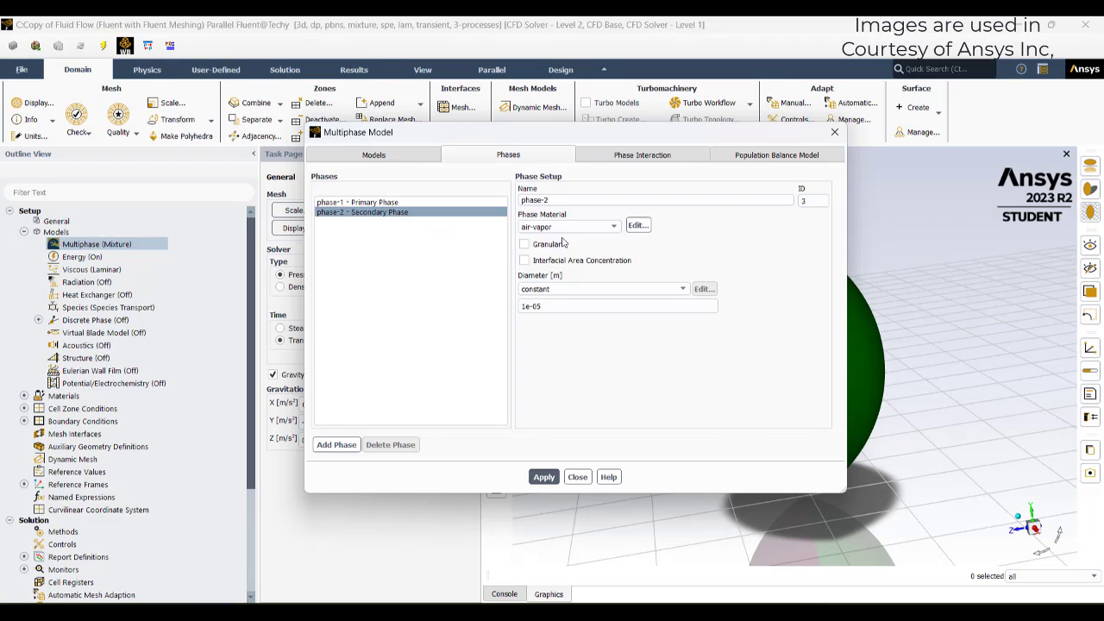
{"action": "left_click", "coordinate": [834, 132]}
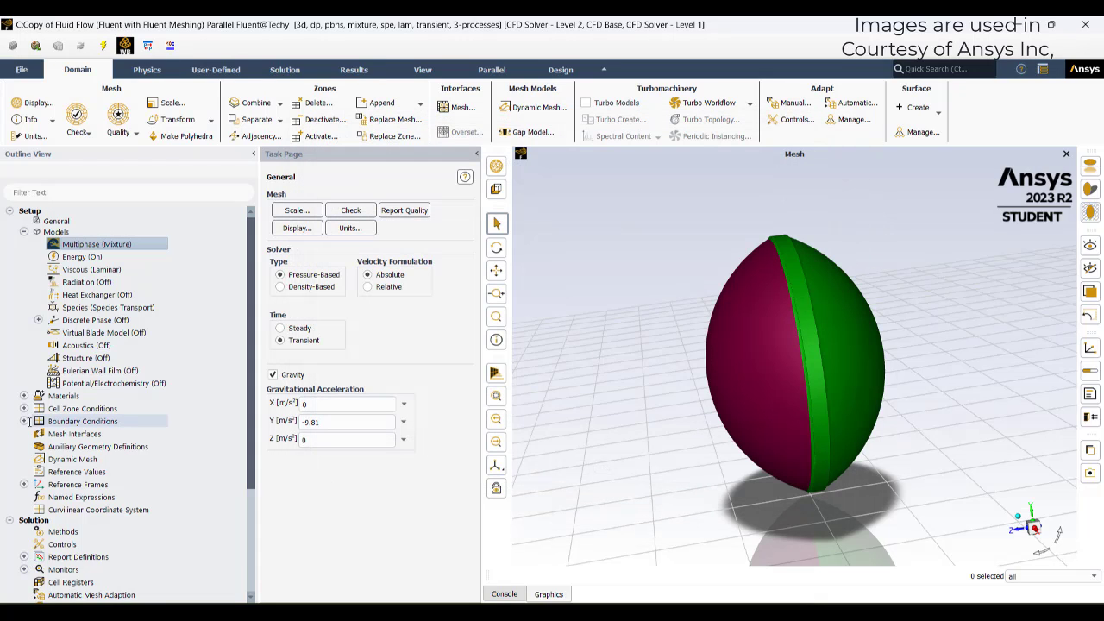
Open the air-vapor mixture material and inspect the list of species it contains
{"action": "left_click", "coordinate": [25, 395]}
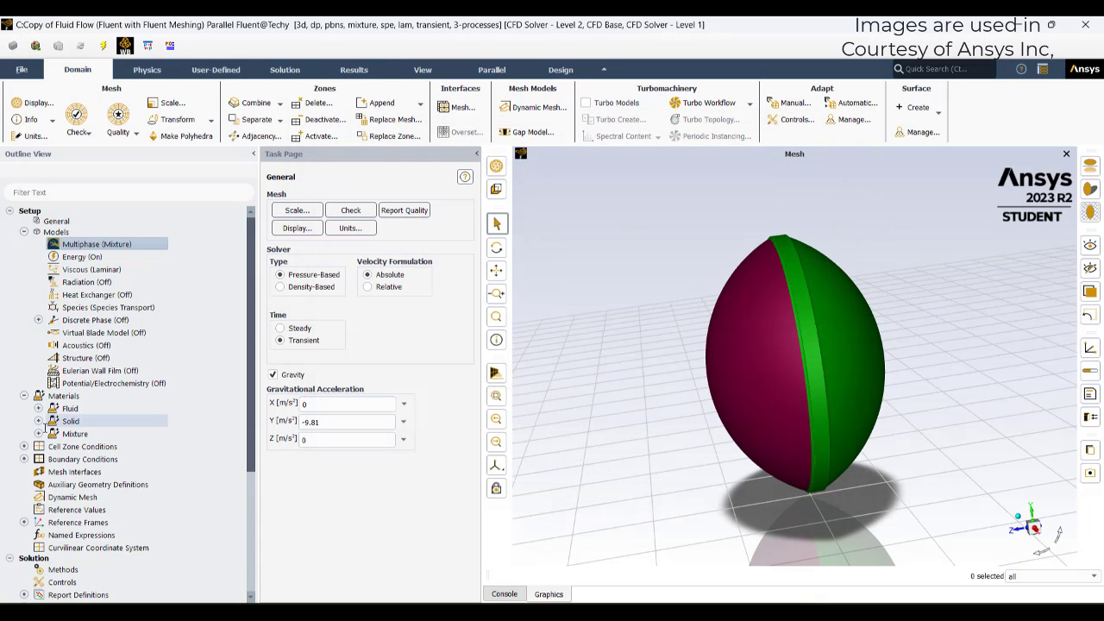
{"action": "left_click", "coordinate": [38, 433]}
{"action": "double_click", "coordinate": [77, 446]}
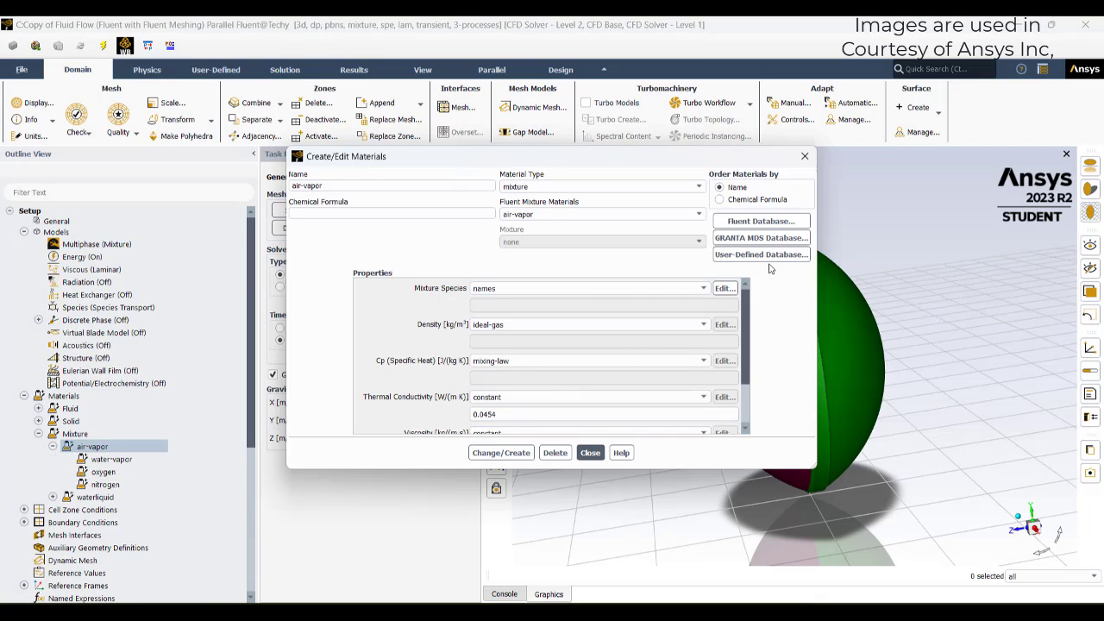
{"action": "left_click", "coordinate": [724, 288]}
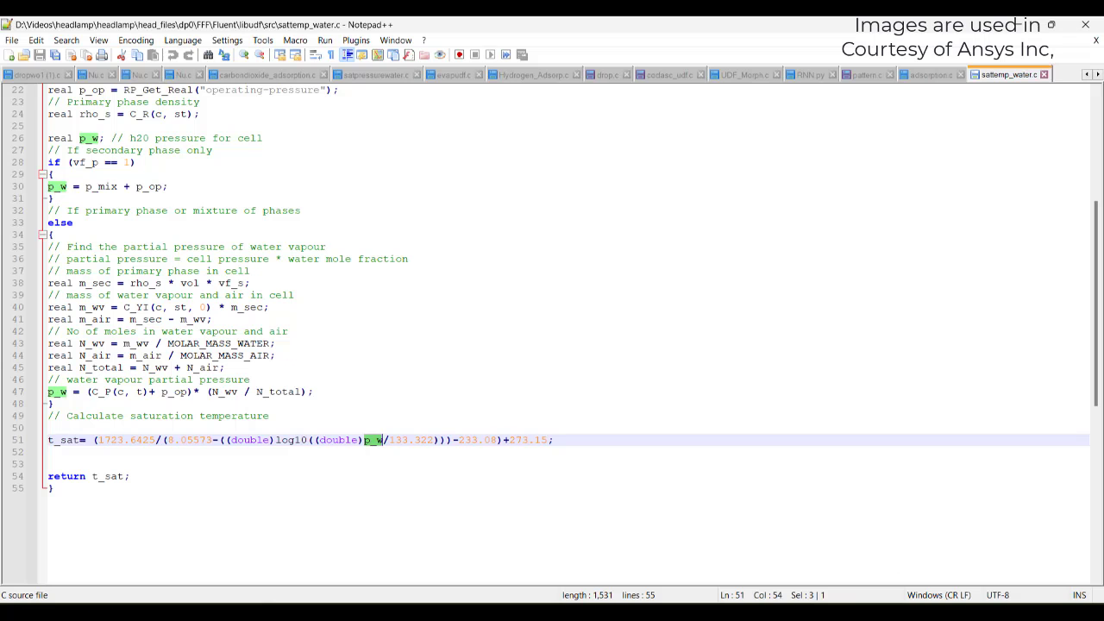
In the sattemp_water UDF in Notepad++, examine the phase thread pointers, the species index in C_YI and the p_w partial pressure line
{"action": "scroll", "coordinate": [296, 302], "scroll_direction": "up", "scroll_amount": 5}
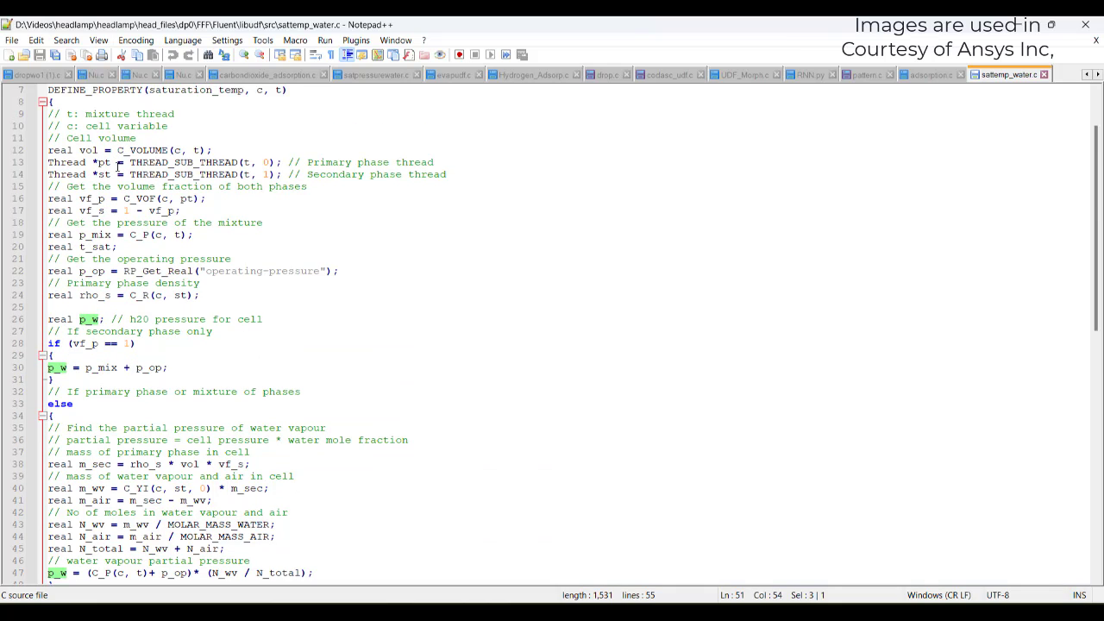
{"action": "left_click_drag", "start_coordinate": [92, 162], "coordinate": [117, 162]}
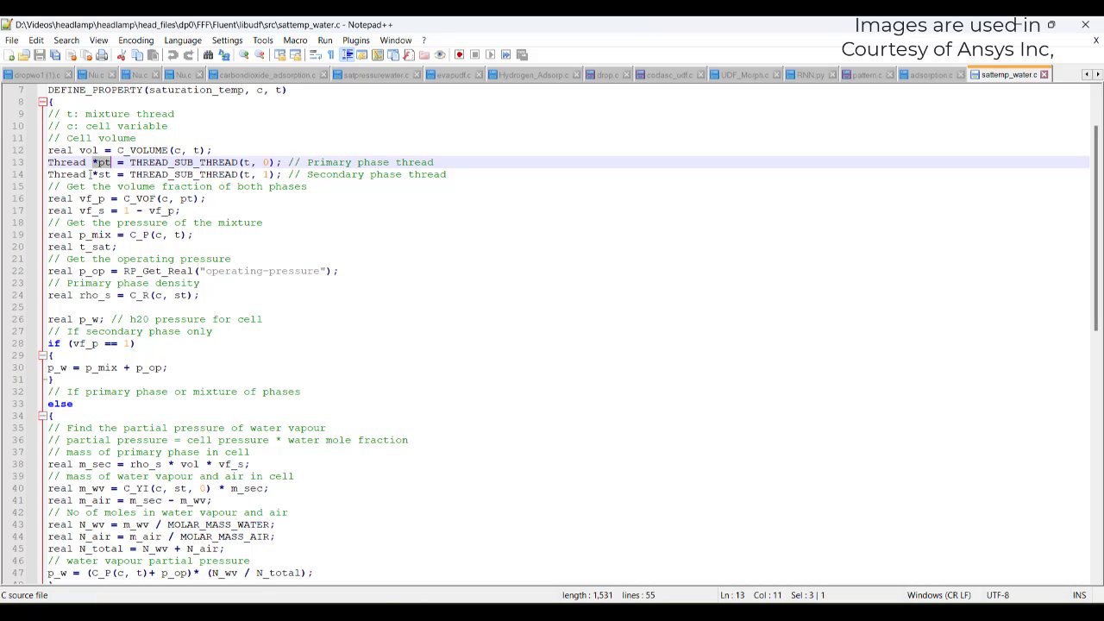
{"action": "left_click_drag", "start_coordinate": [92, 174], "coordinate": [102, 175]}
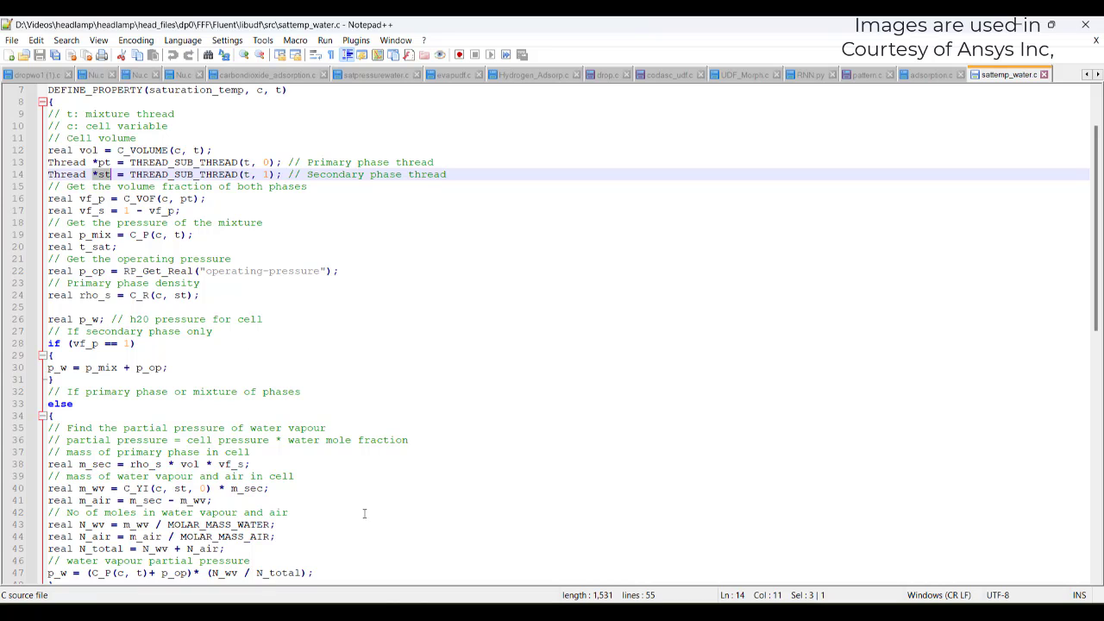
{"action": "scroll", "coordinate": [350, 491], "scroll_direction": "down", "scroll_amount": 1}
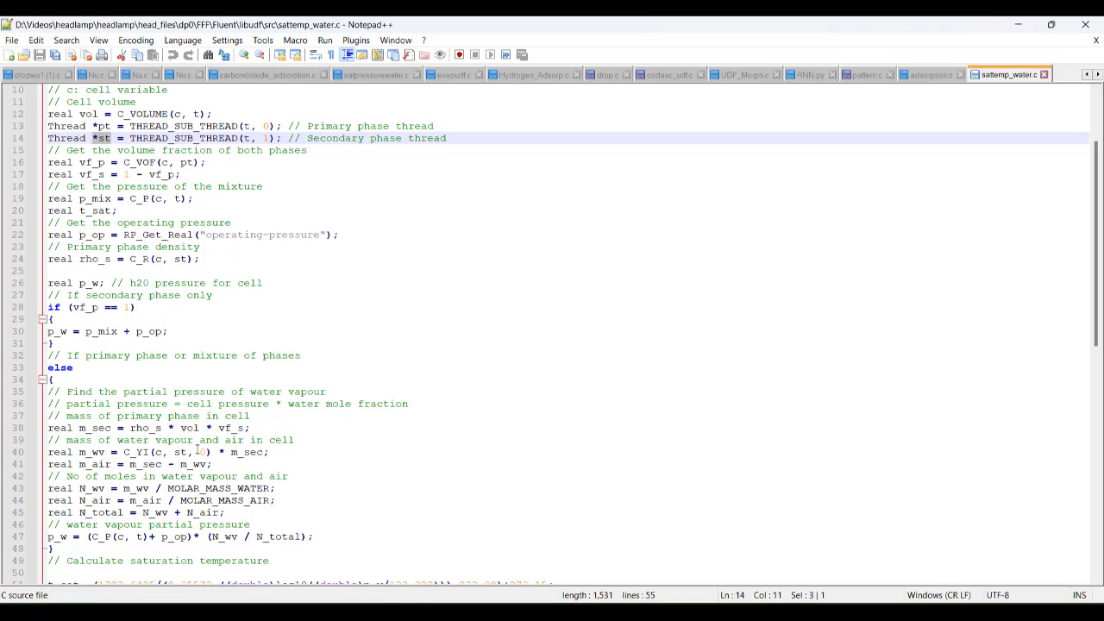
{"action": "left_click_drag", "start_coordinate": [197, 449], "coordinate": [208, 451]}
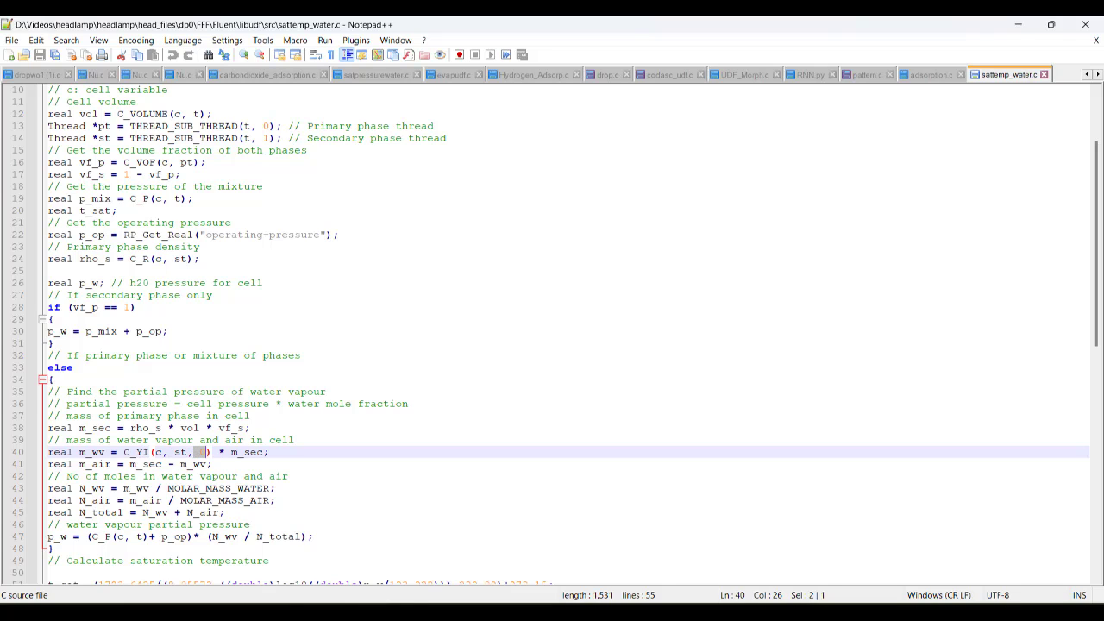
{"action": "scroll", "coordinate": [79, 437], "scroll_direction": "down", "scroll_amount": 3}
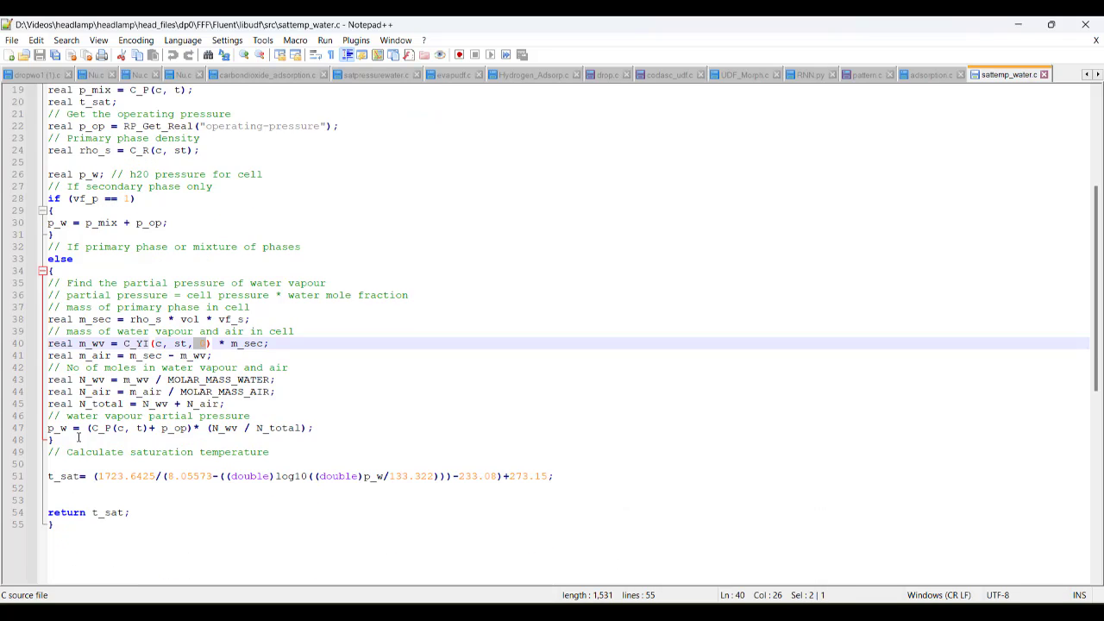
{"action": "left_click_drag", "start_coordinate": [49, 428], "coordinate": [324, 433]}
Return to Fluent and close the air-vapor species list and material properties
{"action": "key", "text": "alt+Tab"}
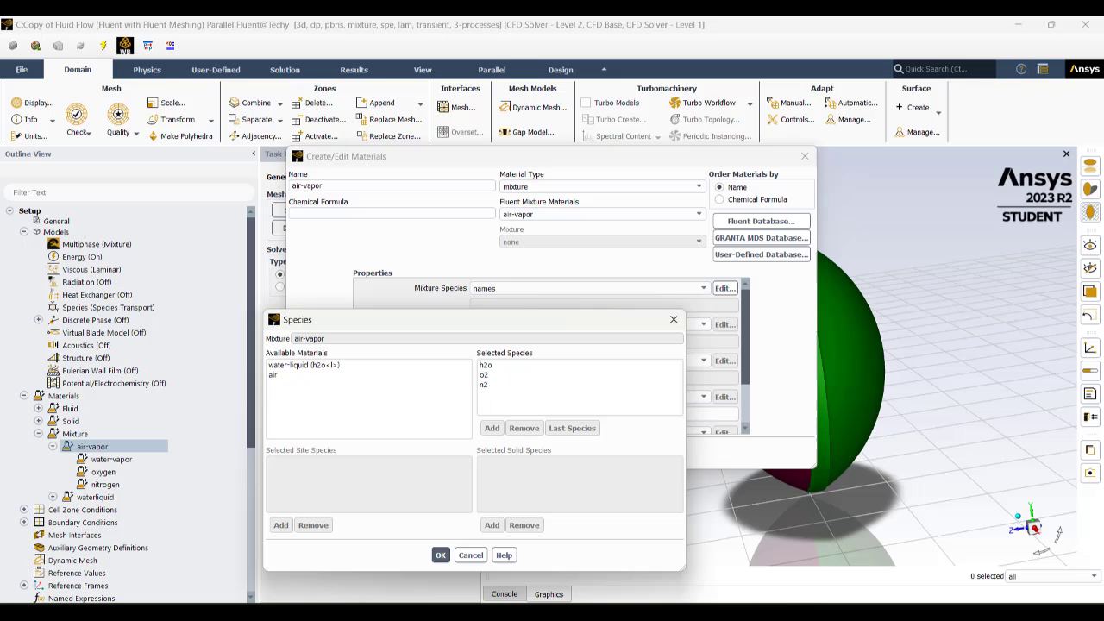
{"action": "left_click", "coordinate": [674, 319]}
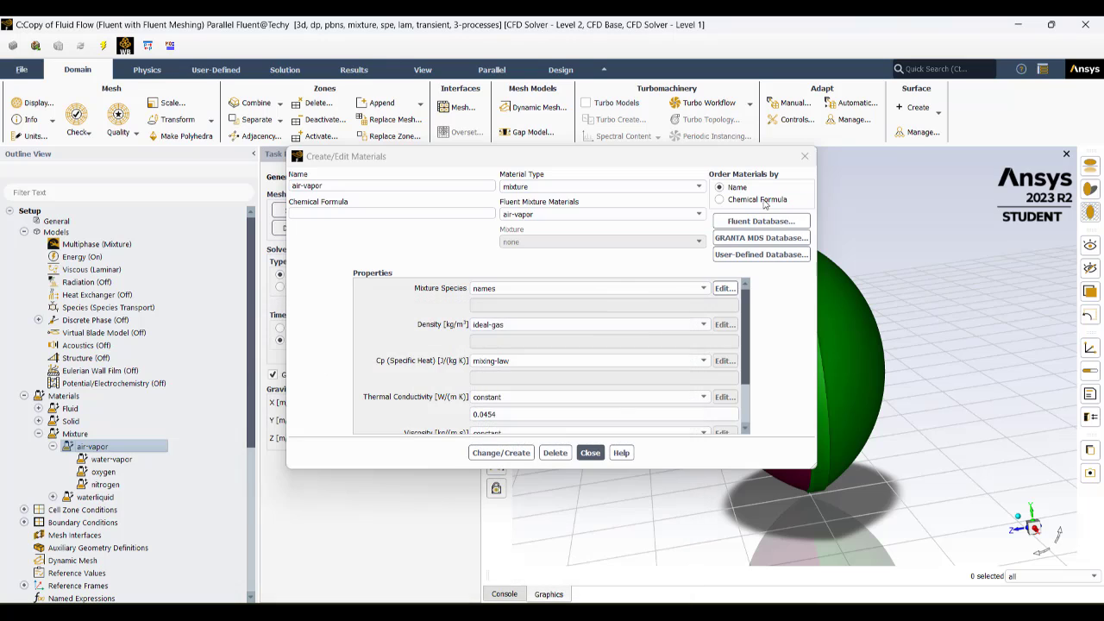
{"action": "left_click", "coordinate": [804, 156]}
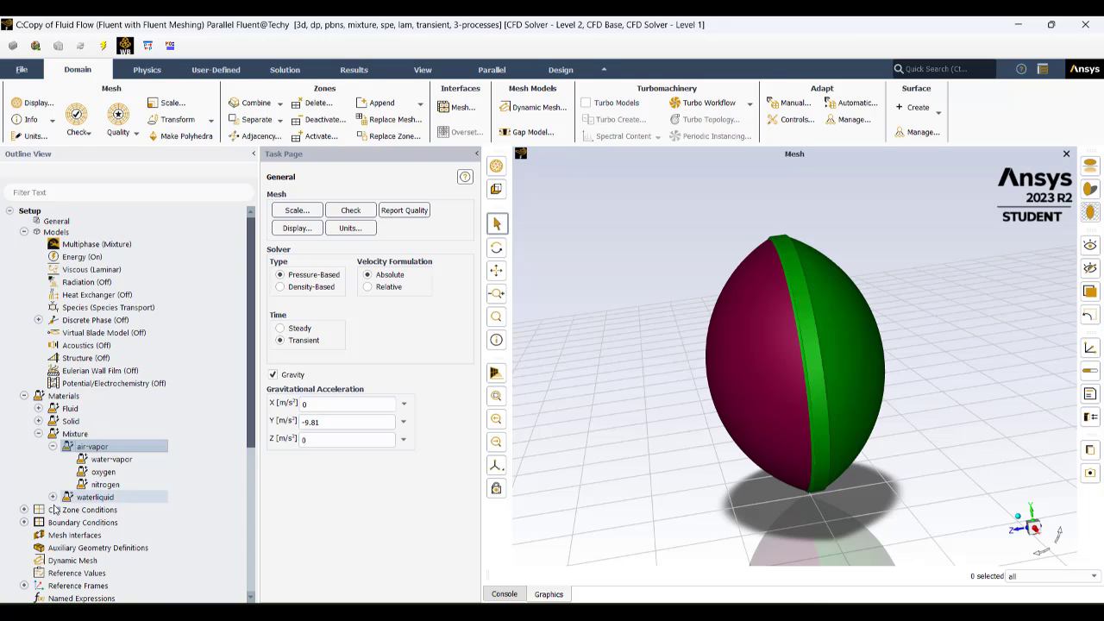
Open the coldpart wall boundary condition, examine its thermal settings, and close it
{"action": "left_click", "coordinate": [24, 521]}
{"action": "scroll", "coordinate": [26, 483], "scroll_direction": "down", "scroll_amount": 3}
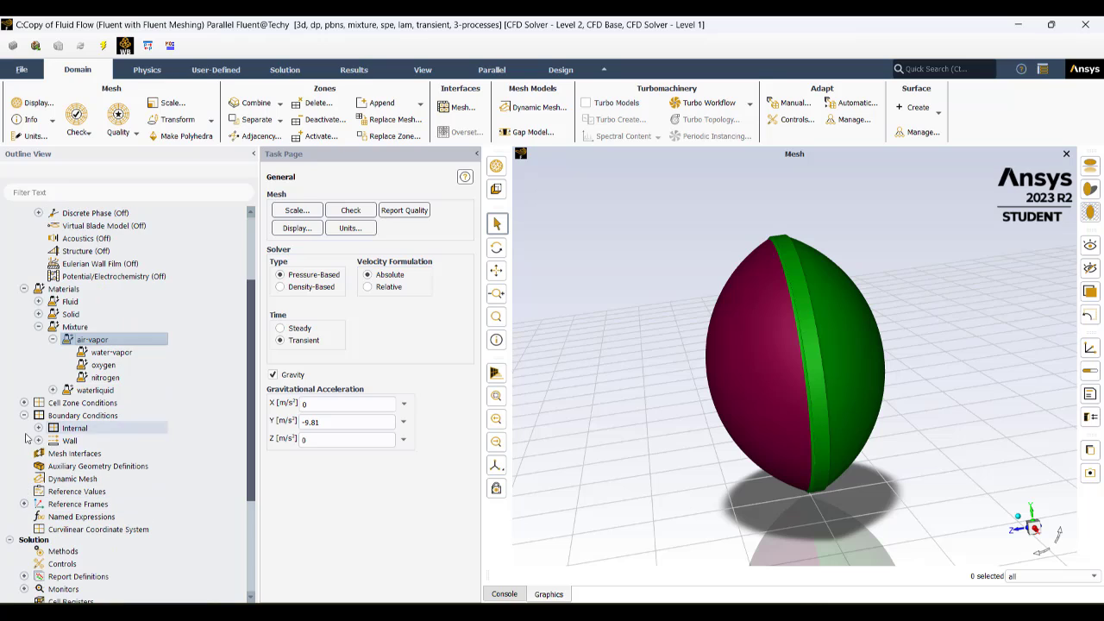
{"action": "left_click", "coordinate": [38, 441]}
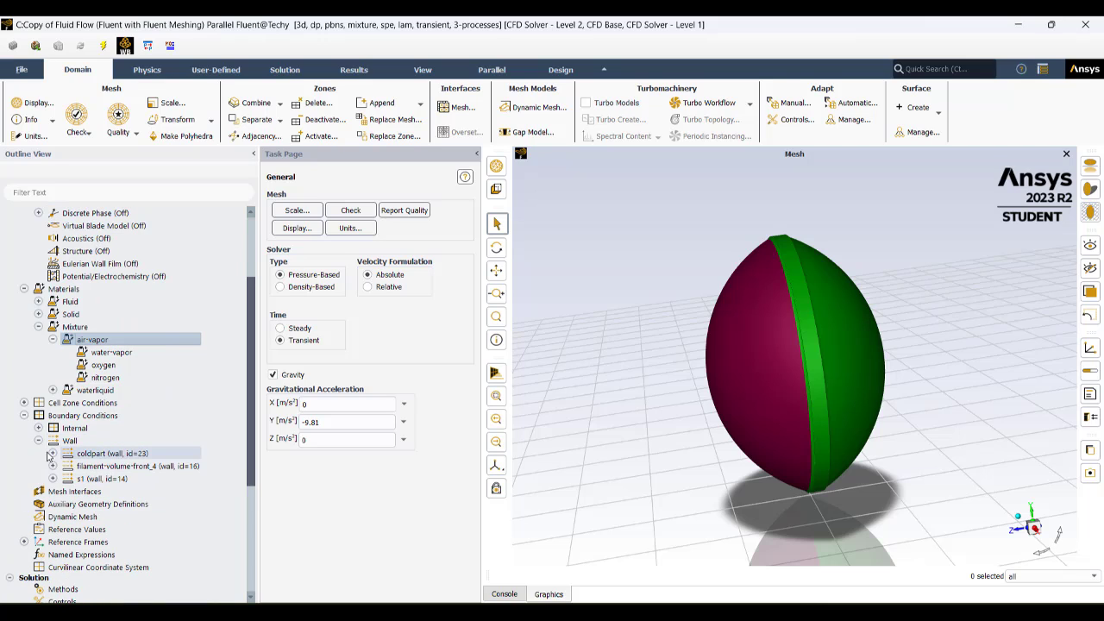
{"action": "double_click", "coordinate": [111, 453]}
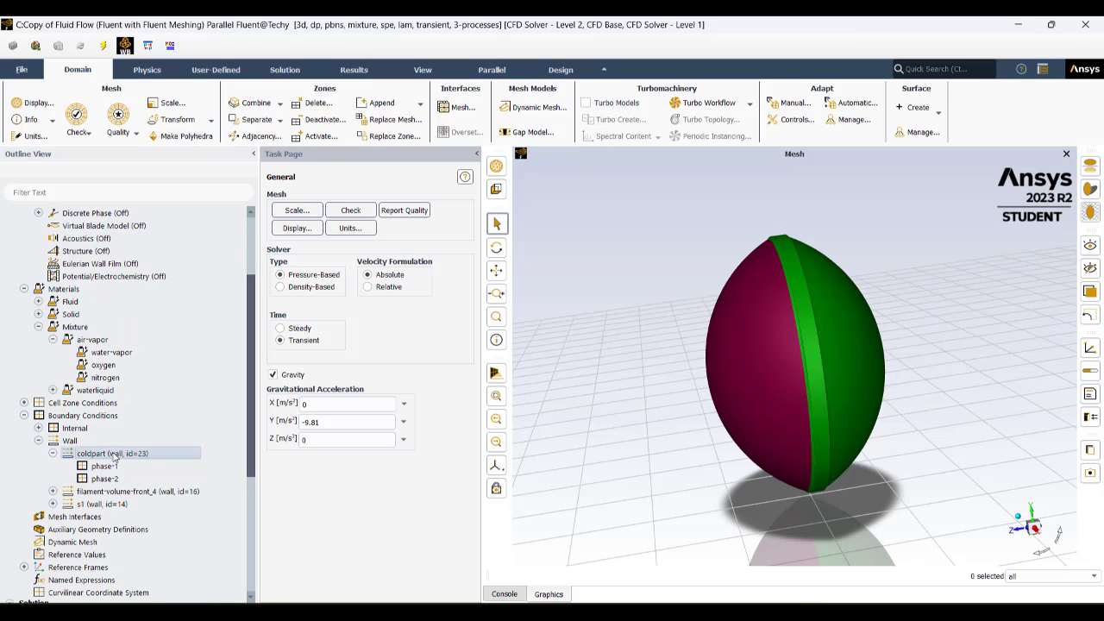
{"action": "double_click", "coordinate": [114, 454]}
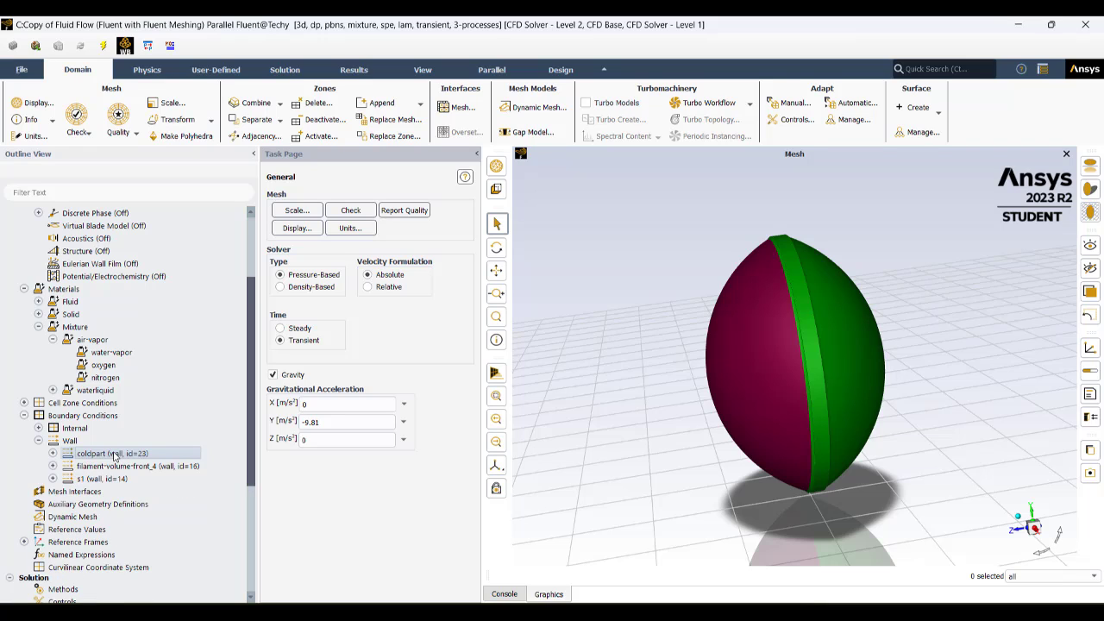
{"action": "double_click", "coordinate": [114, 454]}
{"action": "left_click", "coordinate": [399, 198]}
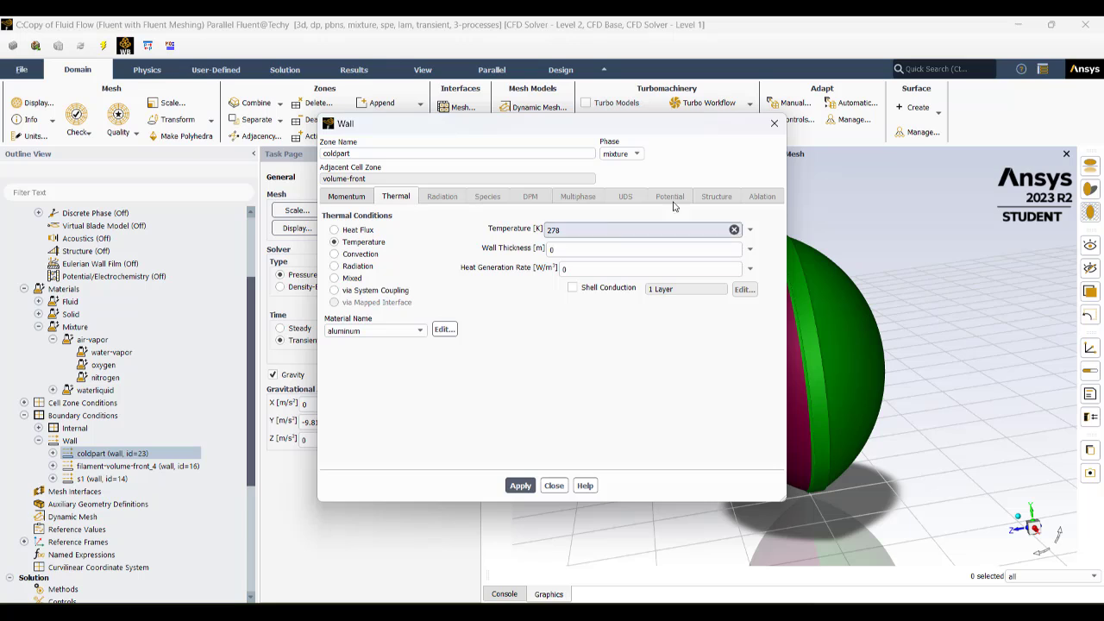
{"action": "left_click", "coordinate": [773, 123]}
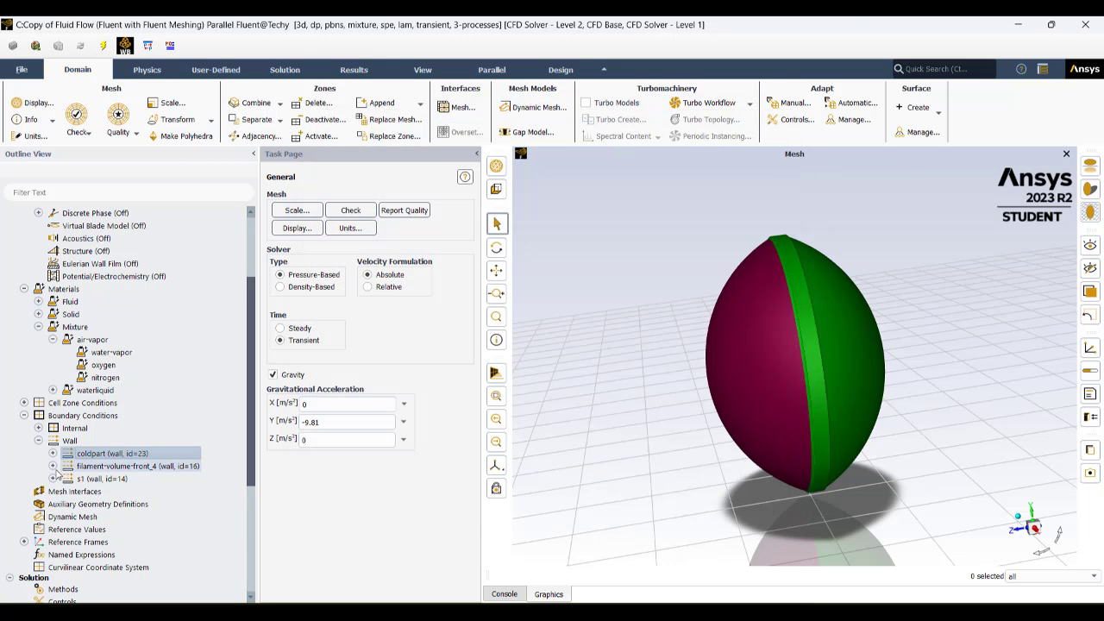
Open the filament-volume-front_4 wall boundary condition, examine its thermal settings, and close it
{"action": "left_click", "coordinate": [136, 466]}
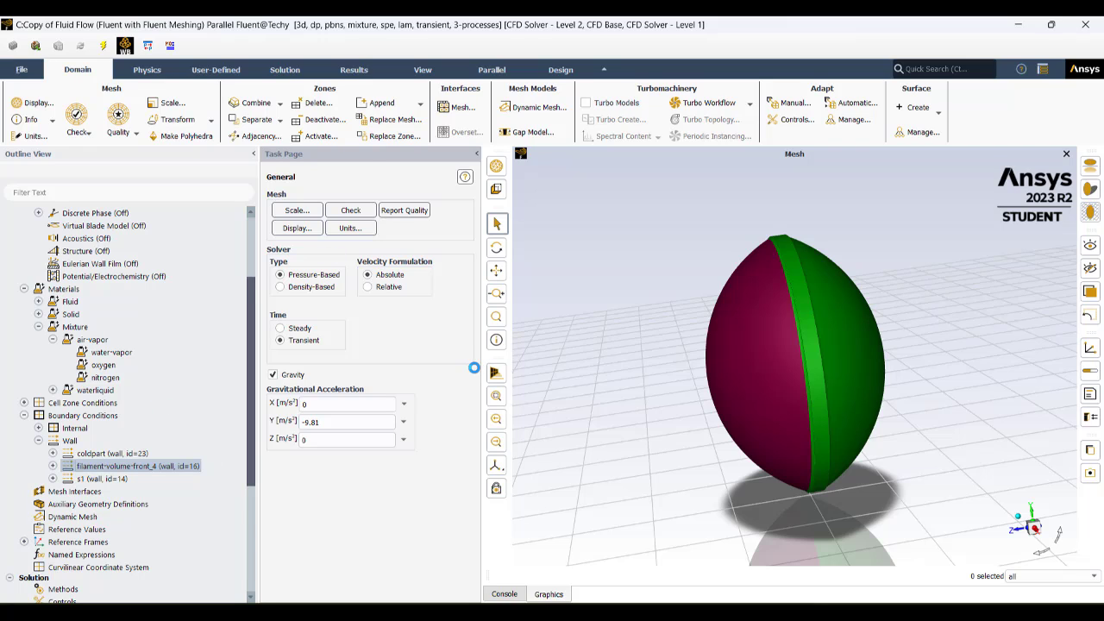
{"action": "left_click", "coordinate": [402, 202]}
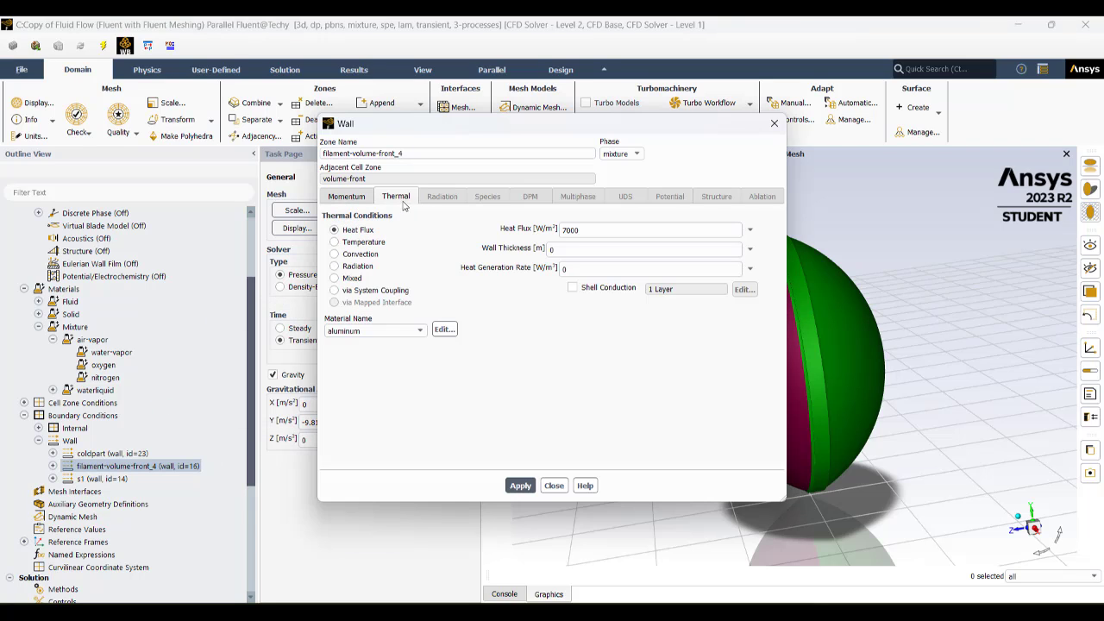
{"action": "left_click", "coordinate": [774, 126]}
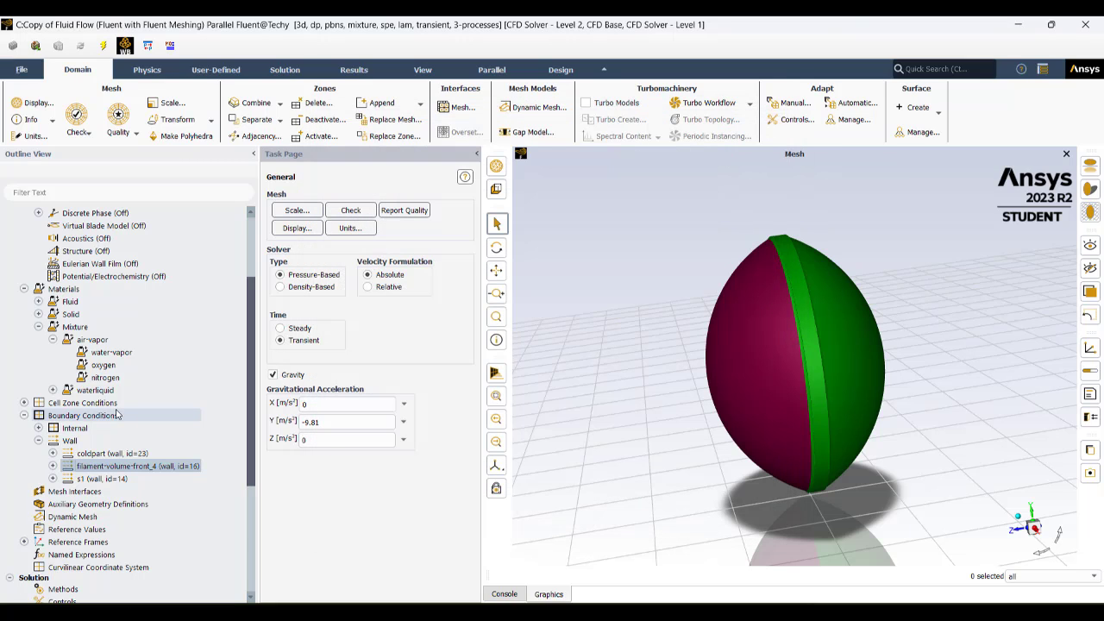
Return to the general solver settings to review the time formulation and gravity
{"action": "scroll", "coordinate": [118, 415], "scroll_direction": "up", "scroll_amount": 1}
{"action": "scroll", "coordinate": [118, 415], "scroll_direction": "up", "scroll_amount": 2}
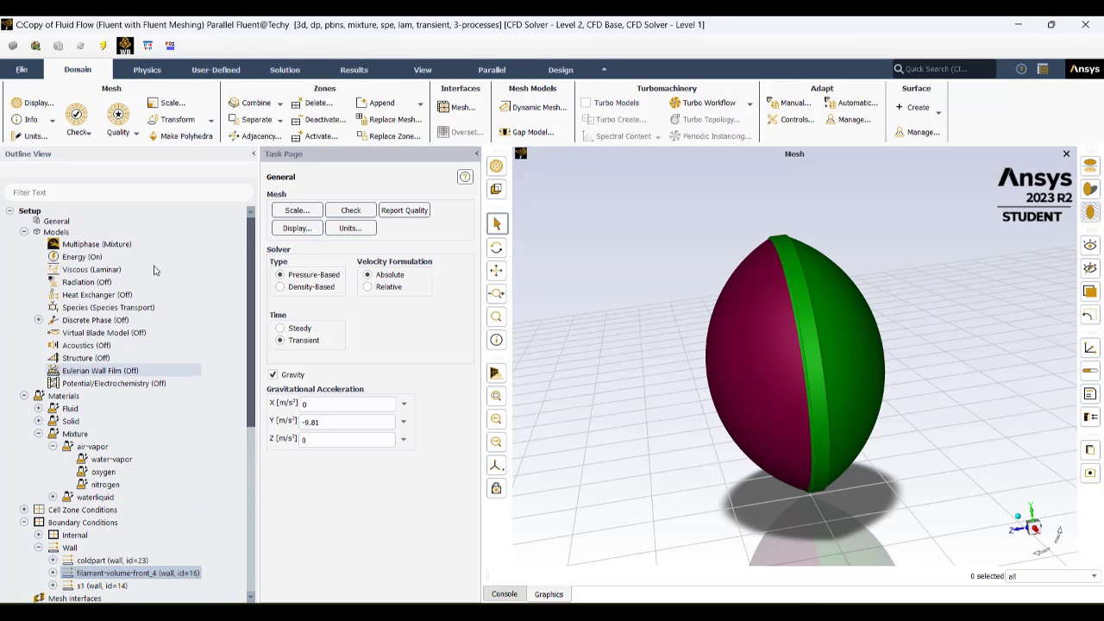
{"action": "left_click", "coordinate": [88, 221]}
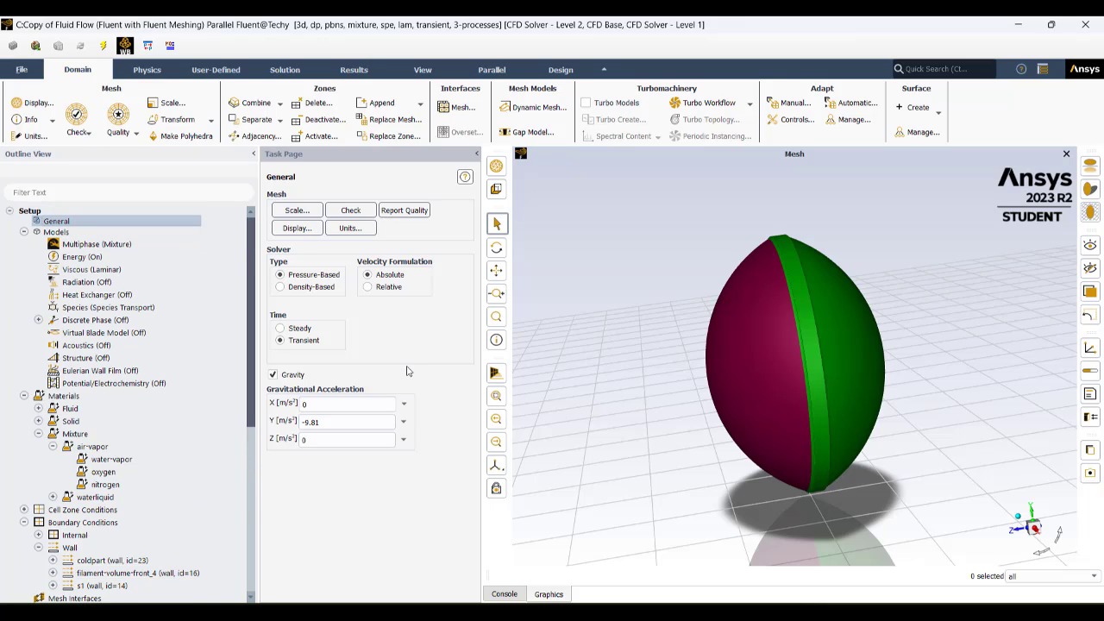
In the multiphase evaporation-condensation mechanism, set the saturation temperature to the user-defined function saturation_temp::libudf and apply the model
{"action": "double_click", "coordinate": [95, 244]}
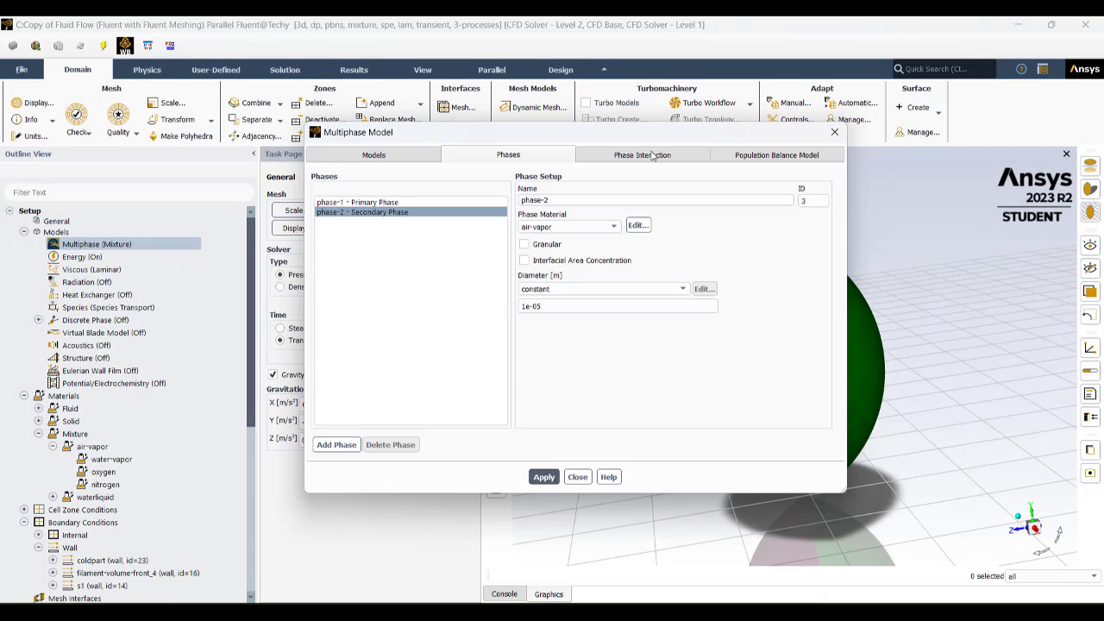
{"action": "left_click", "coordinate": [653, 156]}
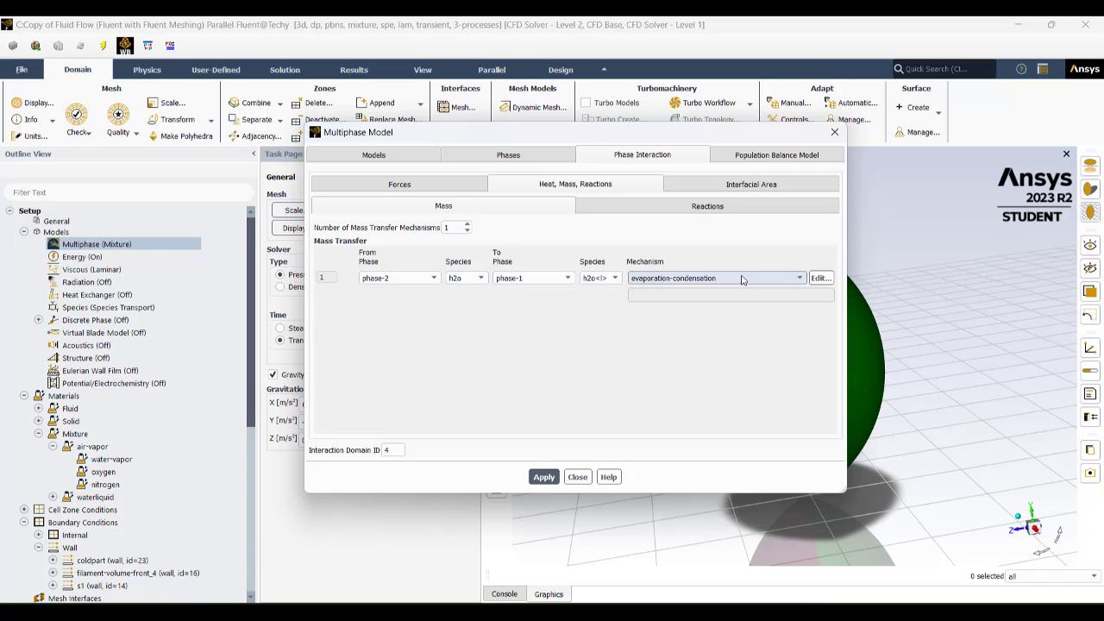
{"action": "left_click", "coordinate": [819, 278]}
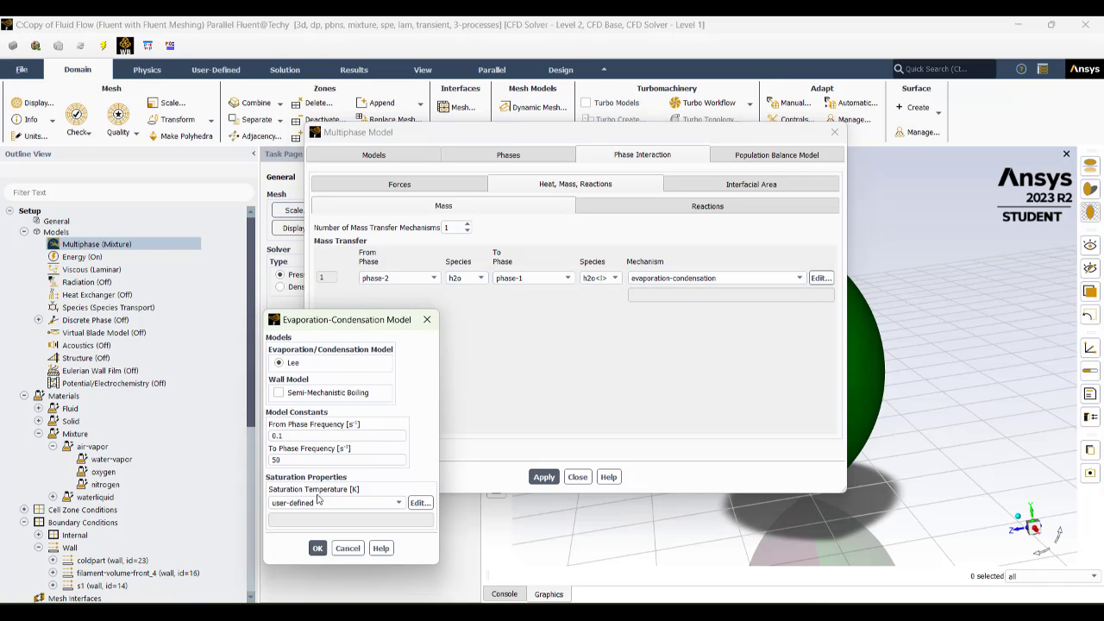
{"action": "left_click", "coordinate": [317, 502]}
{"action": "left_click", "coordinate": [287, 565]}
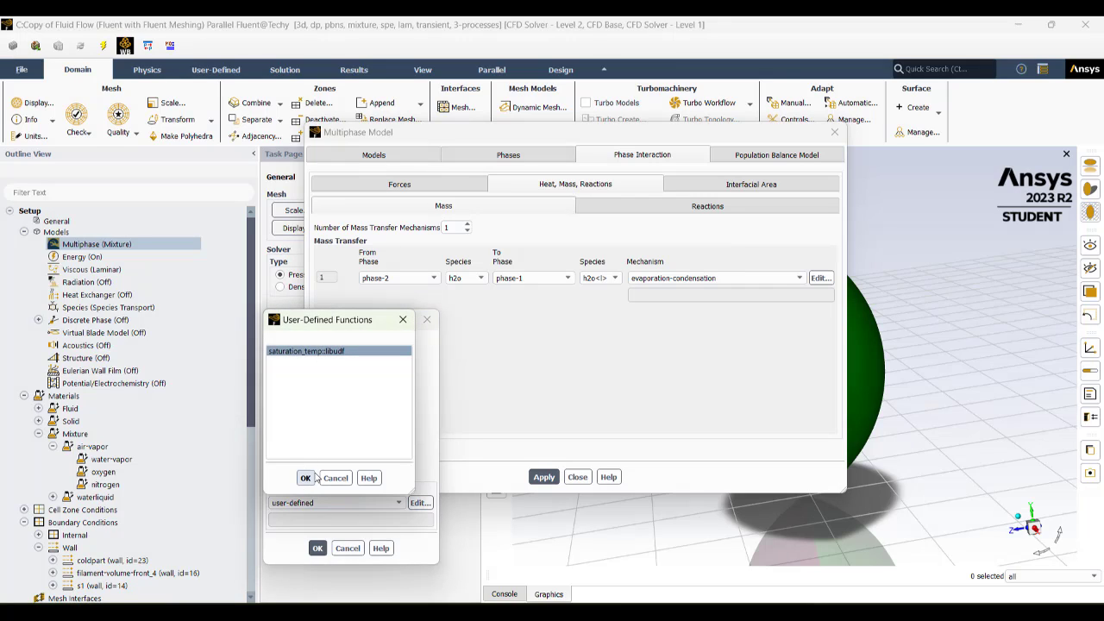
{"action": "left_click", "coordinate": [305, 478]}
{"action": "left_click", "coordinate": [317, 548]}
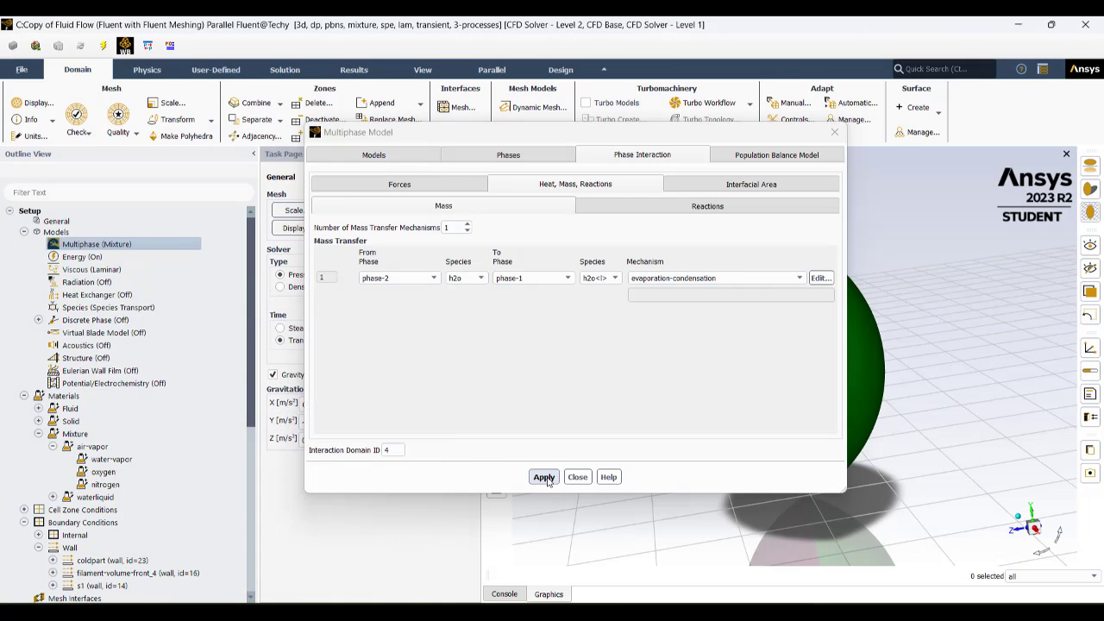
{"action": "left_click", "coordinate": [544, 478]}
{"action": "left_click", "coordinate": [575, 477]}
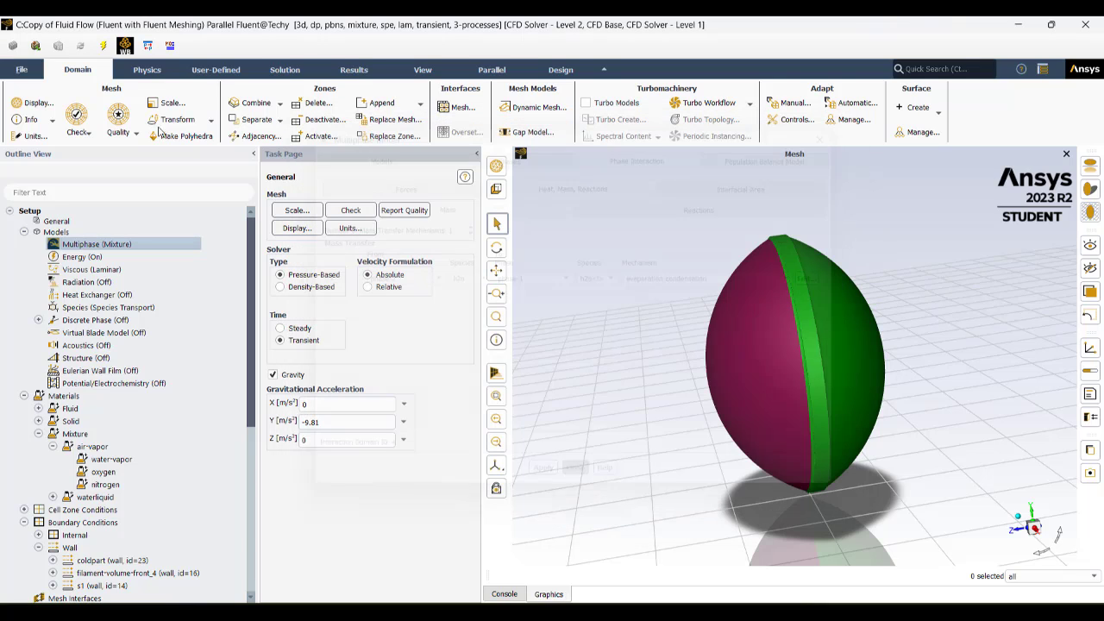
Open the compiled UDF setup and add sattemp_water.c from the libudf src folder as the source file
{"action": "left_click", "coordinate": [223, 69]}
{"action": "left_click", "coordinate": [113, 112]}
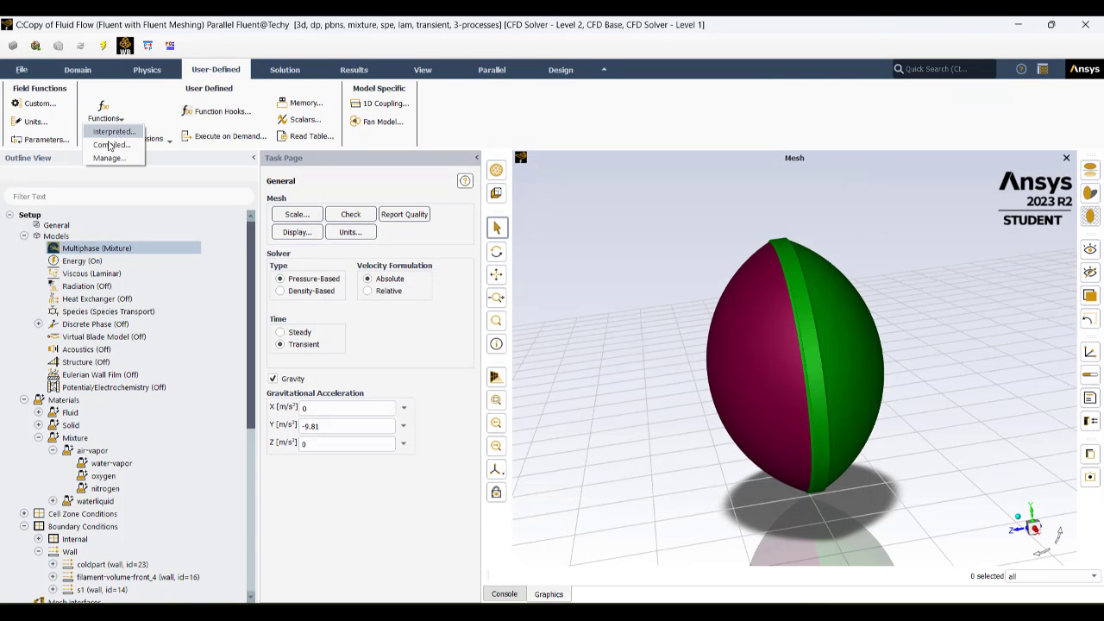
{"action": "left_click", "coordinate": [108, 145]}
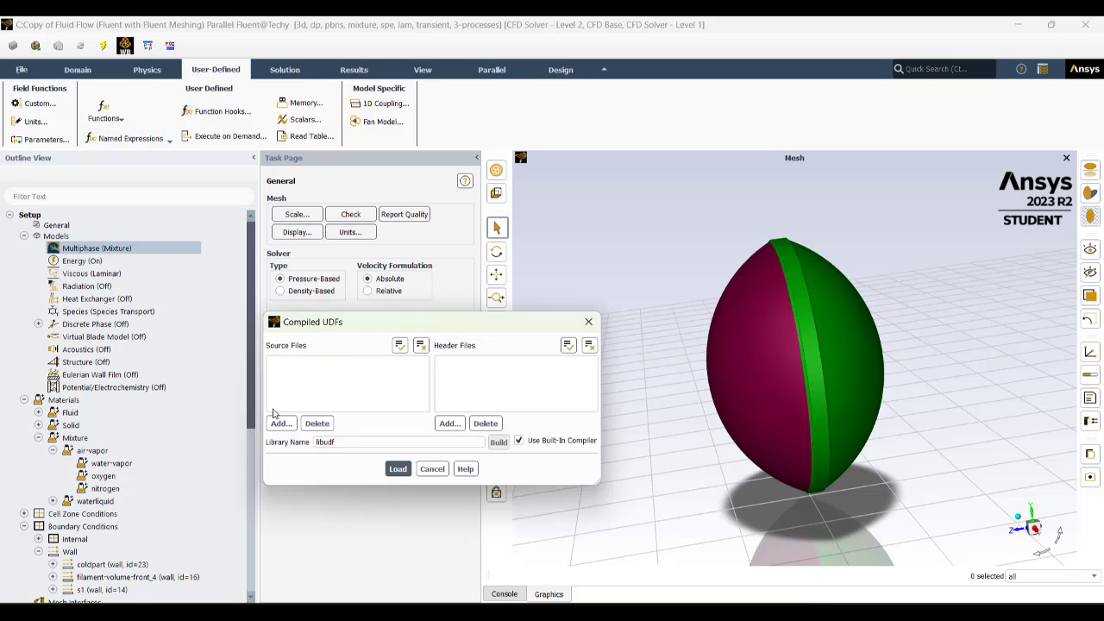
{"action": "left_click", "coordinate": [281, 422]}
{"action": "double_click", "coordinate": [423, 252]}
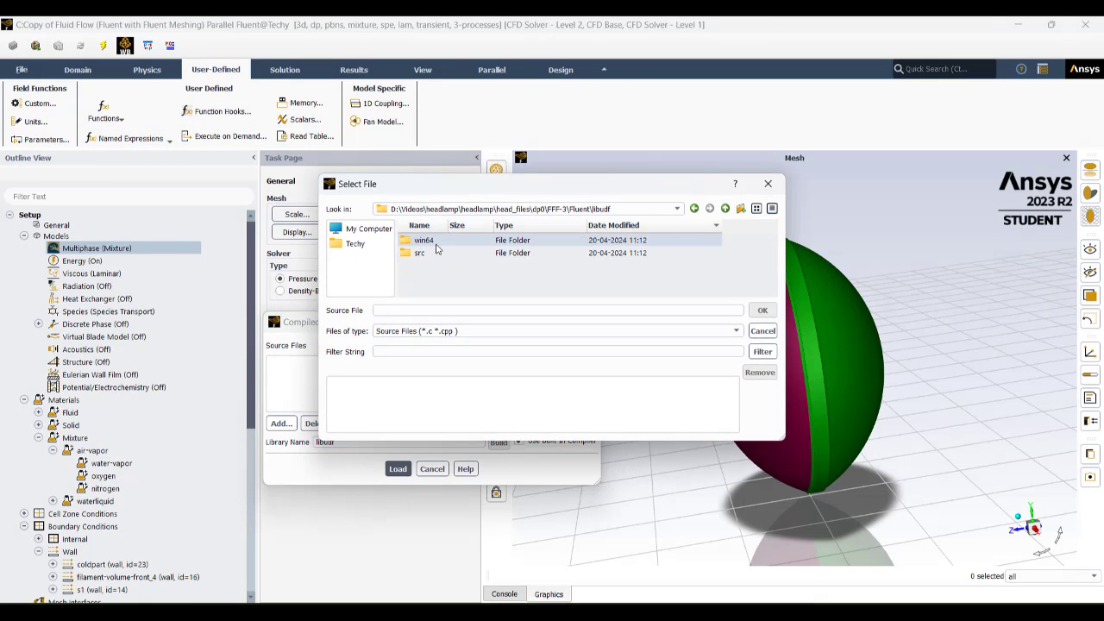
{"action": "double_click", "coordinate": [423, 253]}
{"action": "double_click", "coordinate": [423, 240]}
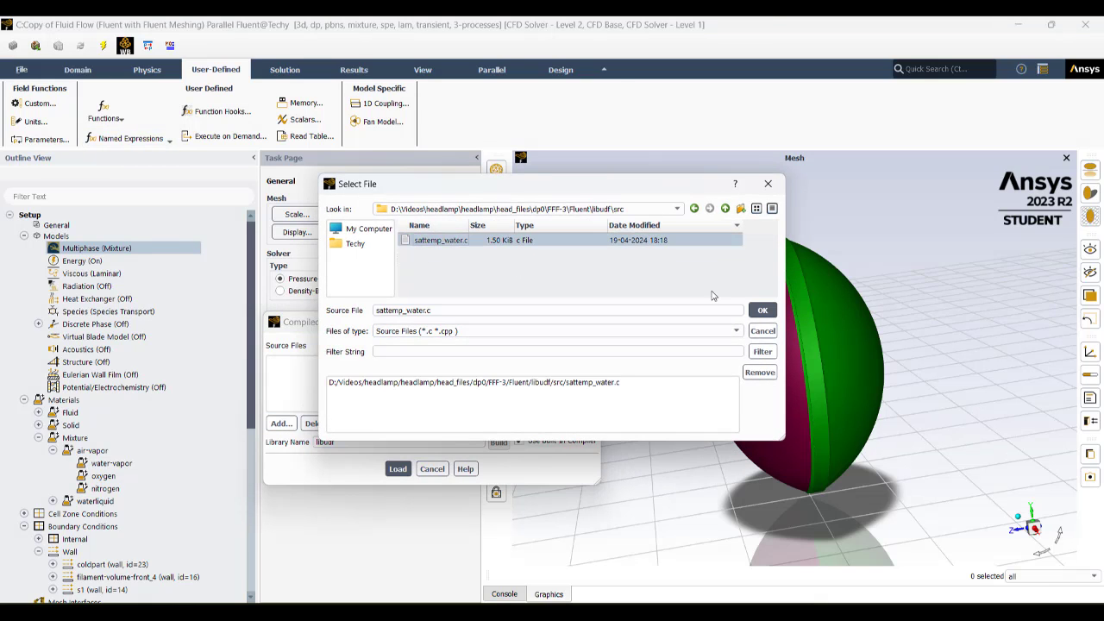
{"action": "left_click", "coordinate": [761, 312]}
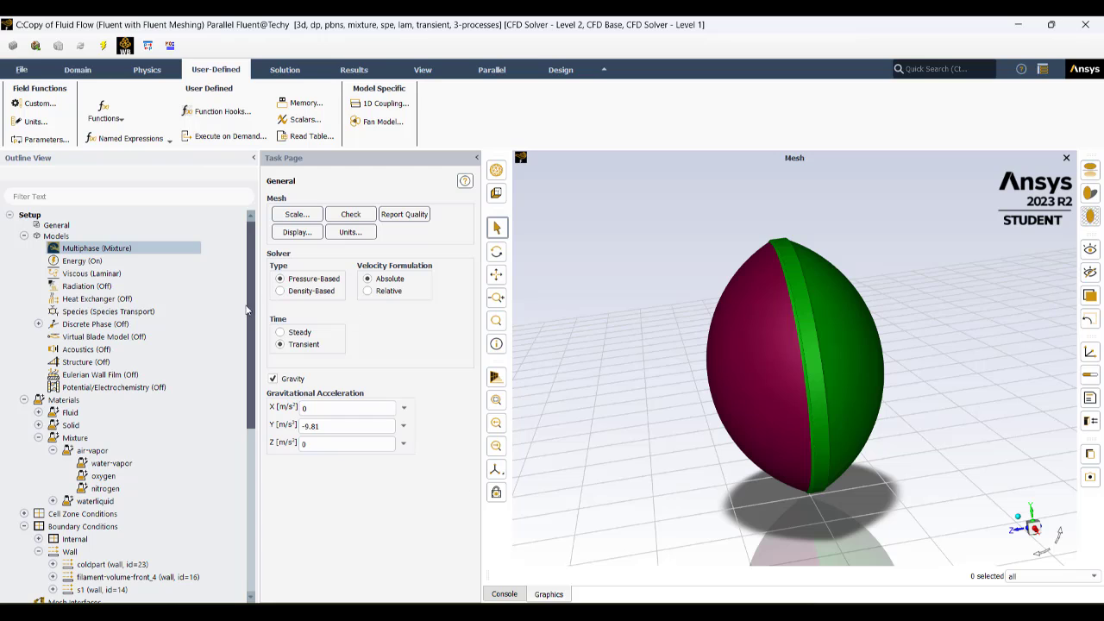
Open the solution initialization and examine the phase-2 h2o and o2 initial values
{"action": "scroll", "coordinate": [147, 431], "scroll_direction": "down", "scroll_amount": 6}
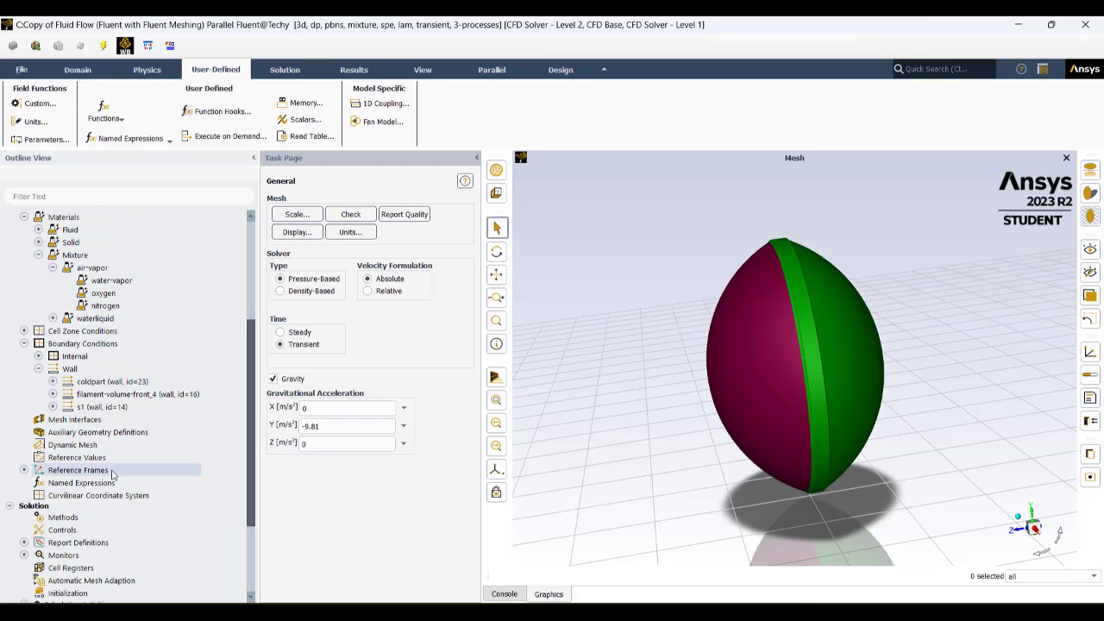
{"action": "scroll", "coordinate": [103, 492], "scroll_direction": "down", "scroll_amount": 2}
{"action": "left_click", "coordinate": [88, 485]}
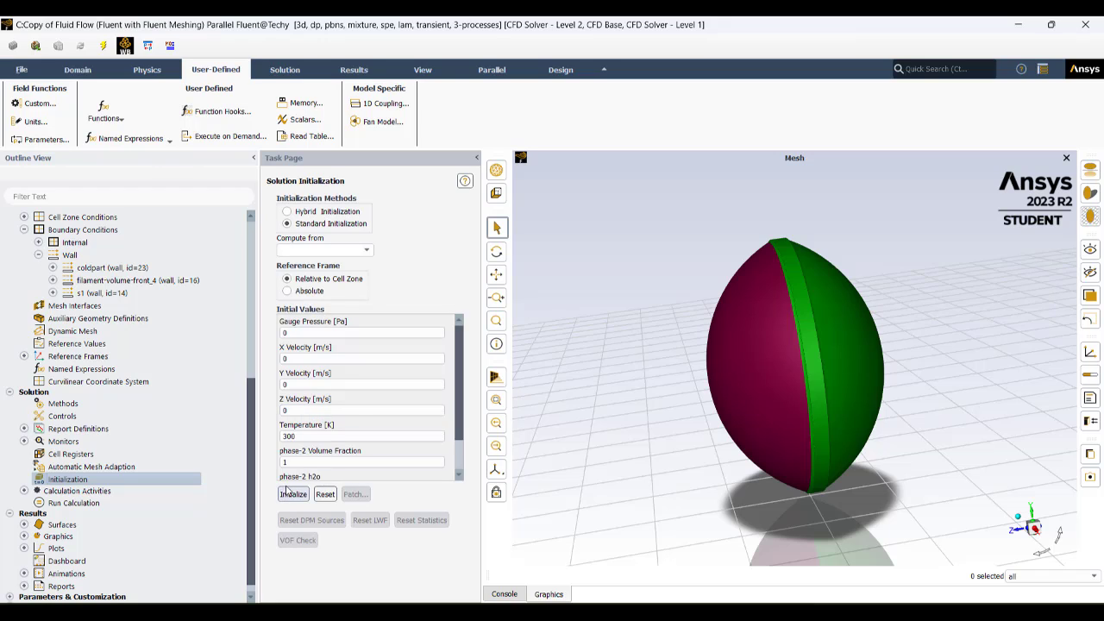
{"action": "scroll", "coordinate": [298, 449], "scroll_direction": "down", "scroll_amount": 1}
{"action": "left_click", "coordinate": [297, 447]}
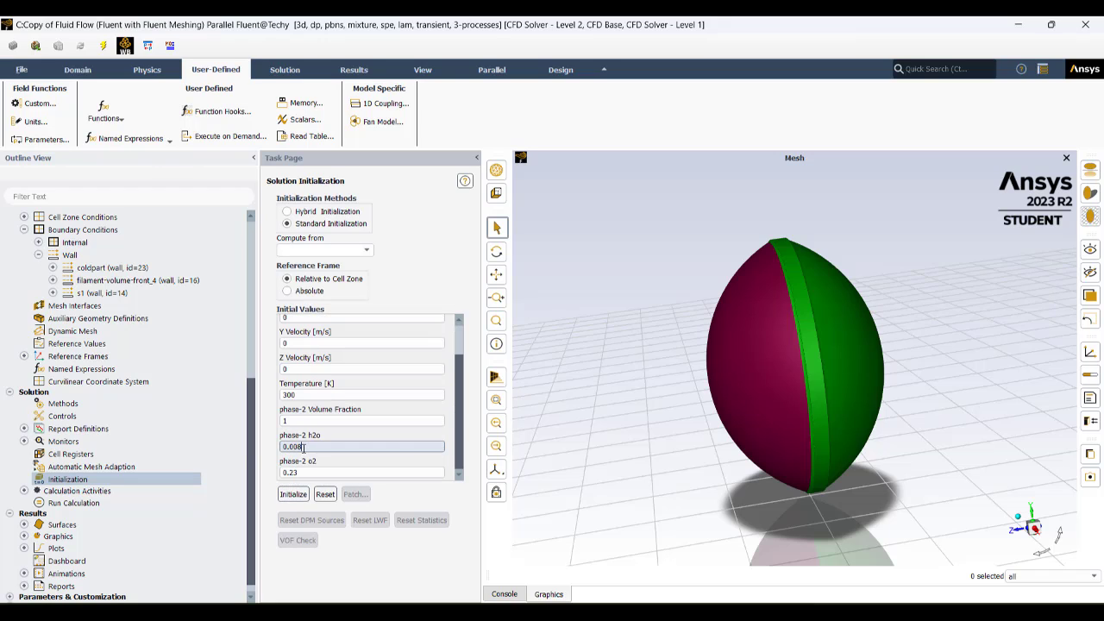
{"action": "double_click", "coordinate": [302, 447]}
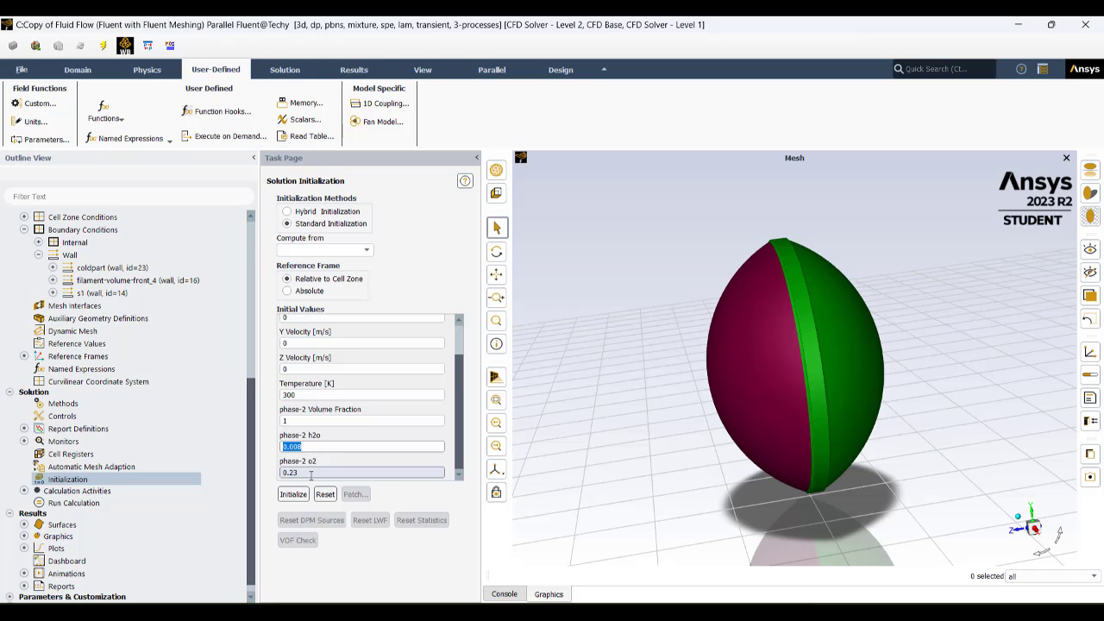
{"action": "double_click", "coordinate": [310, 473]}
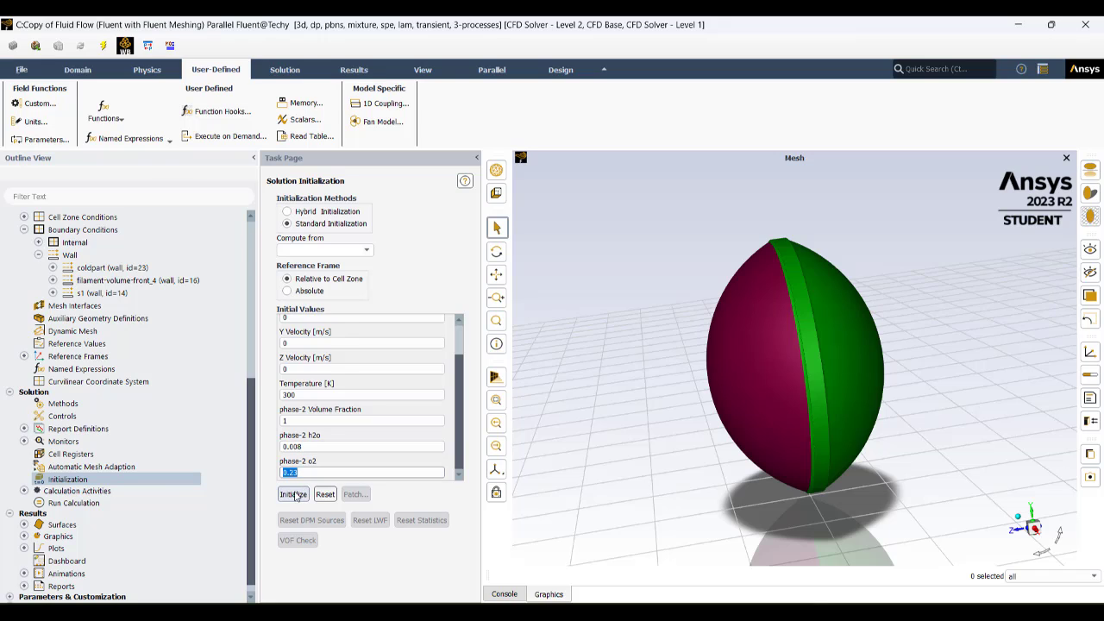
Start the transient calculation, accepting initialization of the case first, and switch to the solver console
{"action": "left_click", "coordinate": [113, 503]}
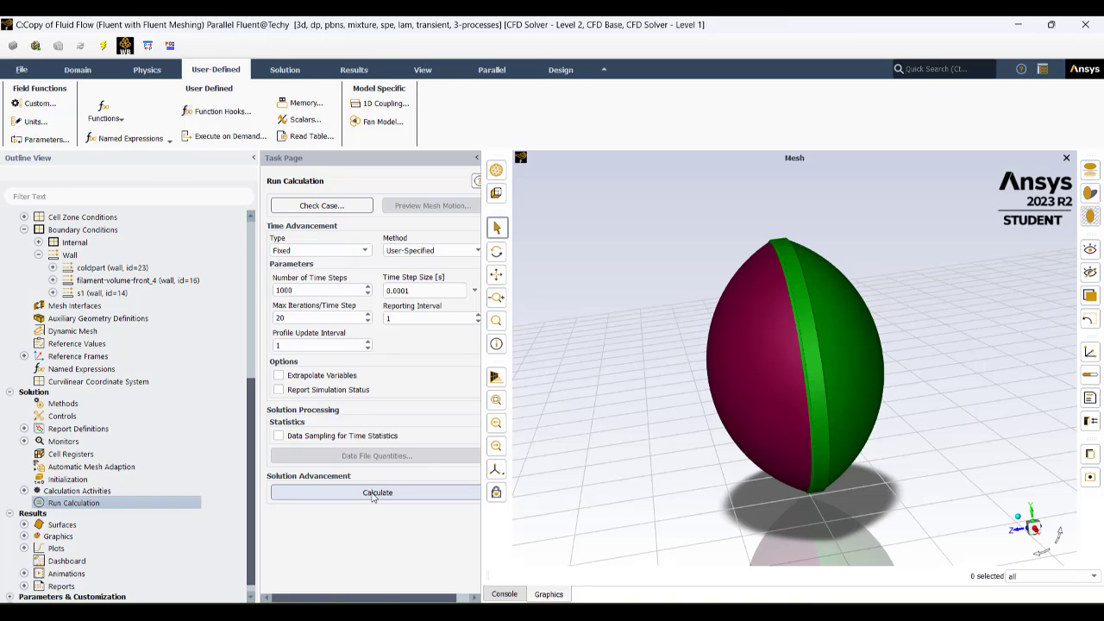
{"action": "left_click", "coordinate": [375, 492]}
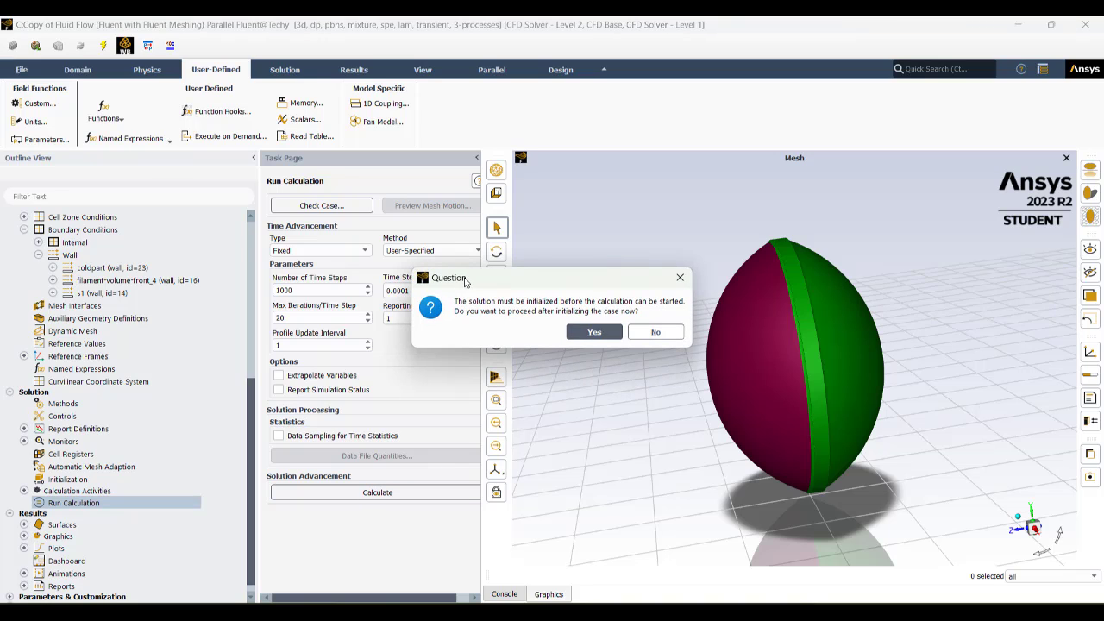
{"action": "left_click_drag", "start_coordinate": [465, 282], "coordinate": [327, 370]}
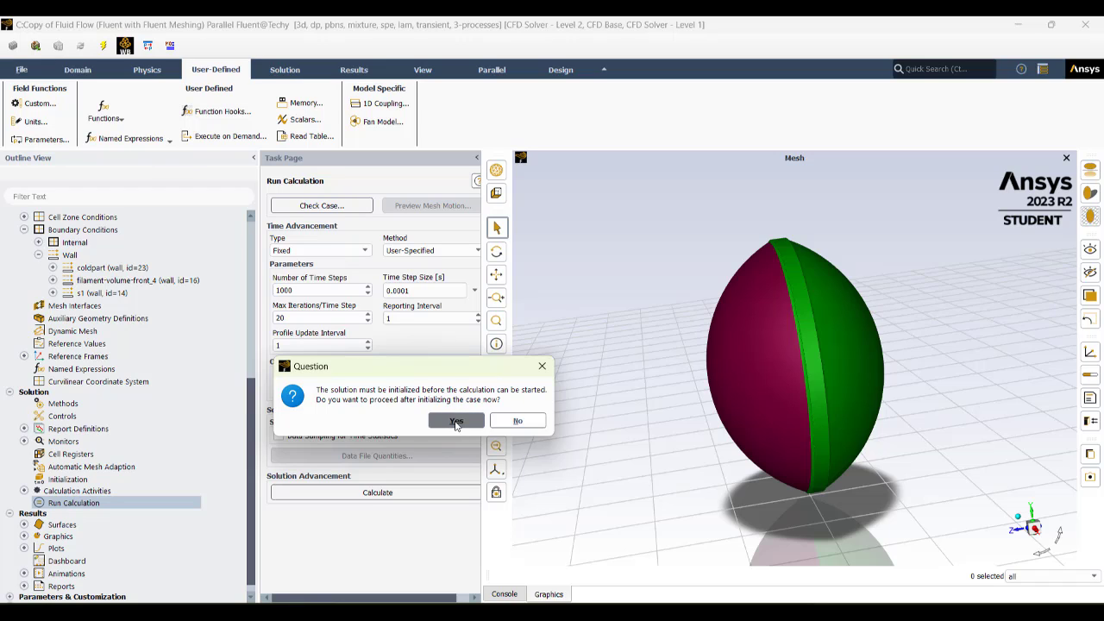
{"action": "left_click", "coordinate": [456, 420]}
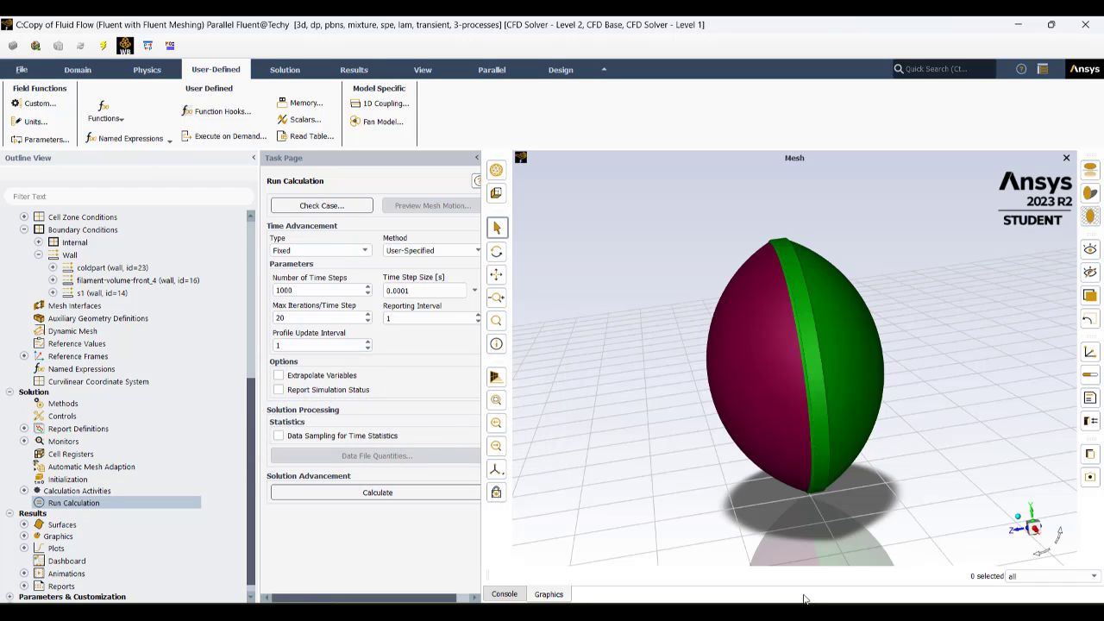
{"action": "left_click", "coordinate": [585, 611]}
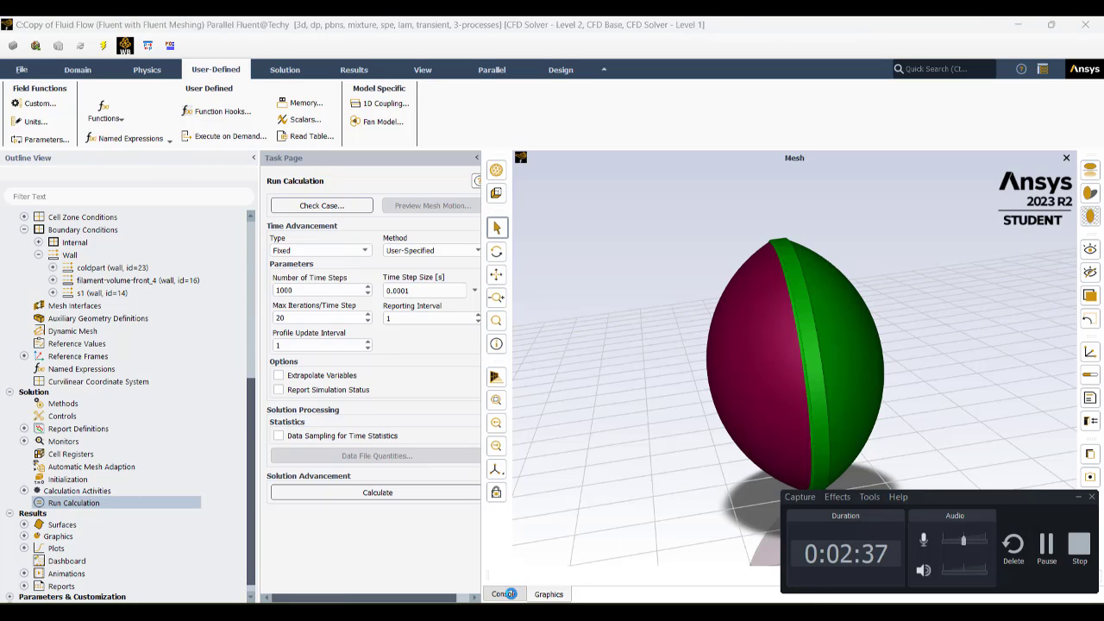
{"action": "left_click", "coordinate": [504, 594]}
{"action": "left_click", "coordinate": [1046, 545]}
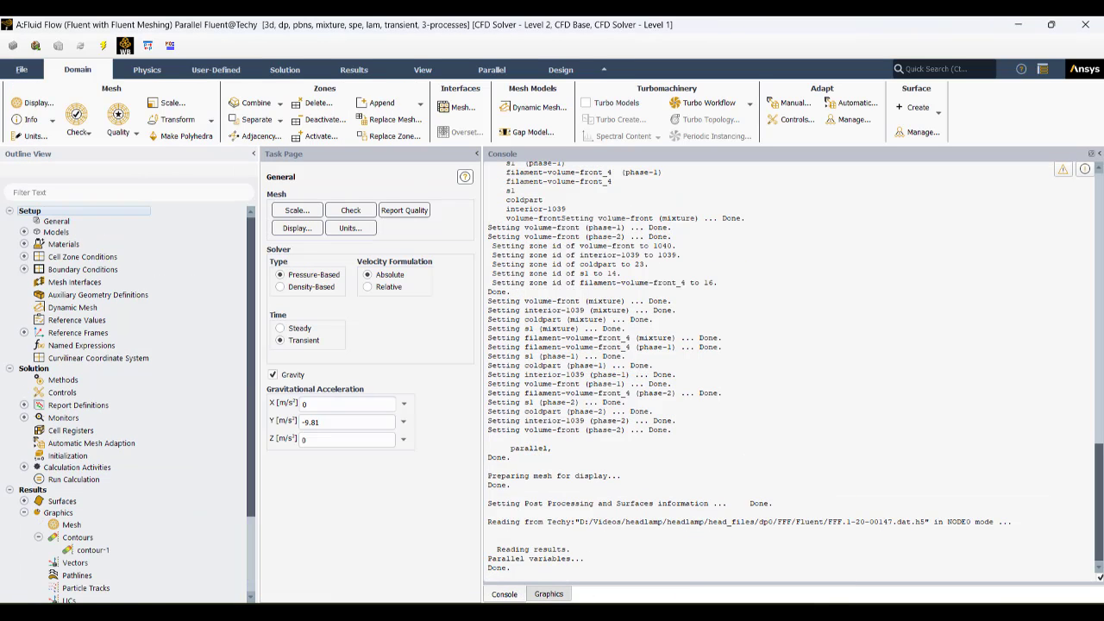
Open the contour-1 definition and change its surfaces from plane-2 and plane-4 to coldpart and filament-volume-front_4
{"action": "double_click", "coordinate": [94, 550]}
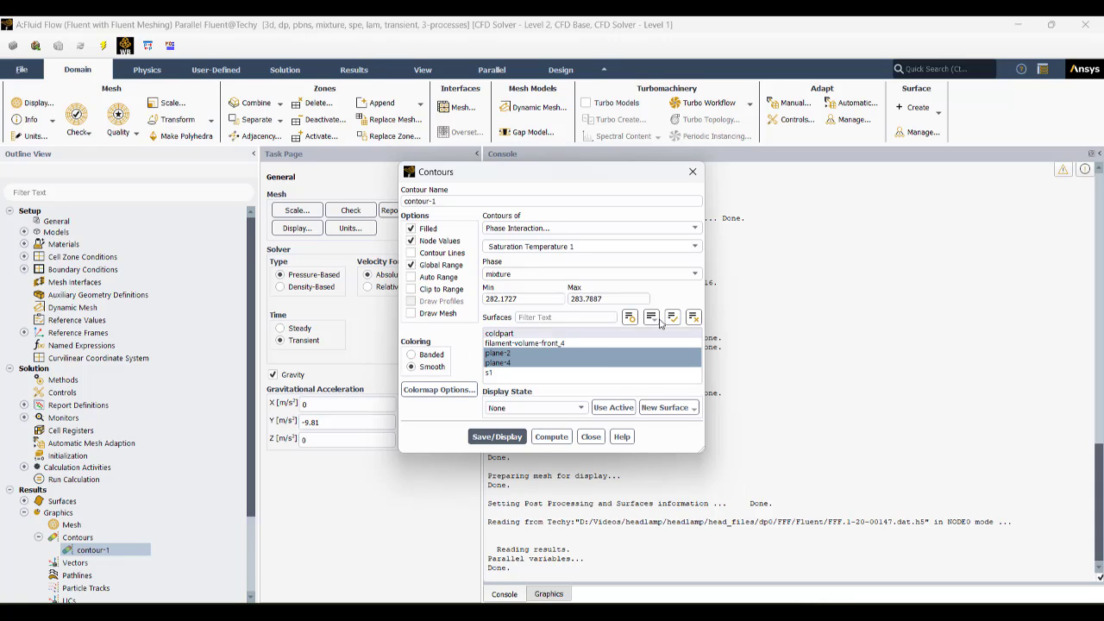
{"action": "left_click", "coordinate": [503, 333]}
{"action": "left_click", "coordinate": [506, 353]}
{"action": "left_click", "coordinate": [506, 343]}
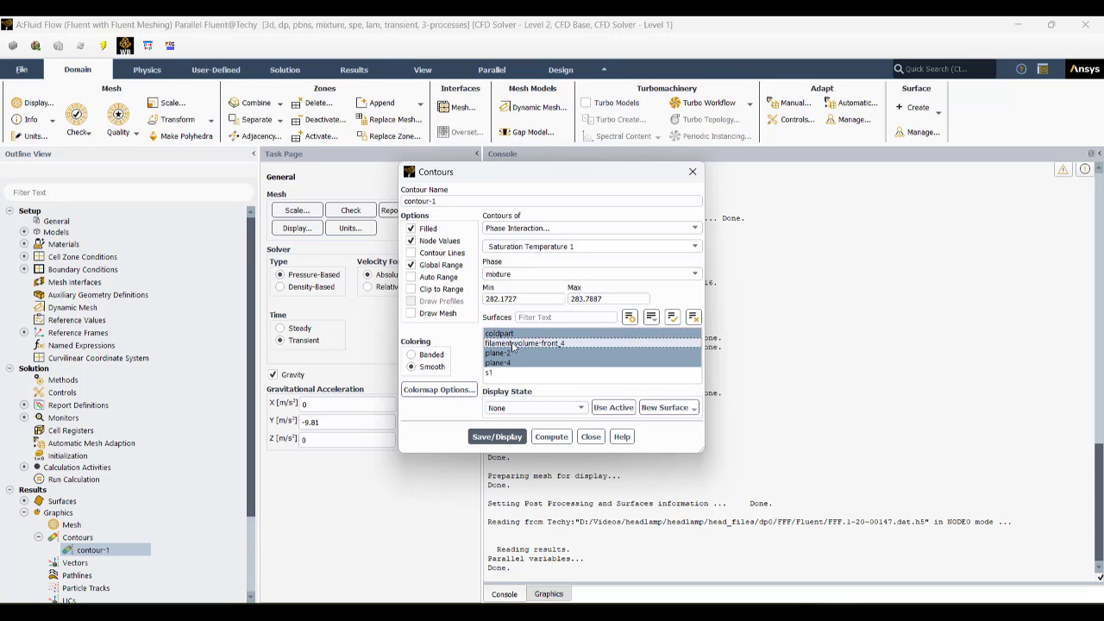
{"action": "left_click", "coordinate": [506, 363]}
{"action": "left_click", "coordinate": [505, 354]}
Compute the Saturation Temperature 1 range and display its contours on the cold part and filament in the graphics window
{"action": "left_click", "coordinate": [541, 438]}
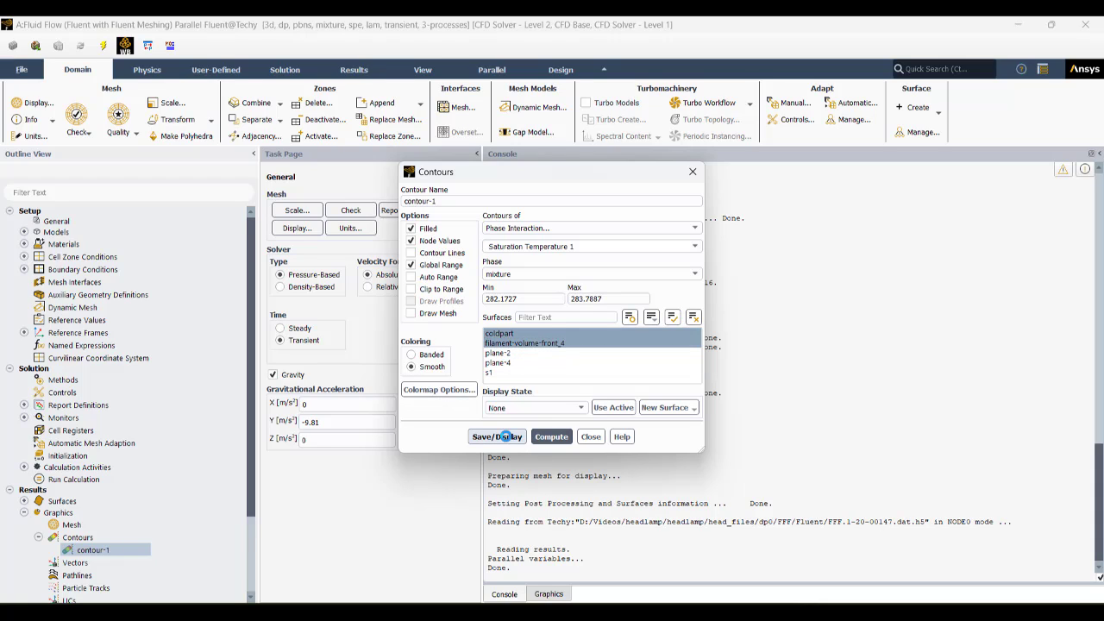
{"action": "left_click", "coordinate": [507, 437]}
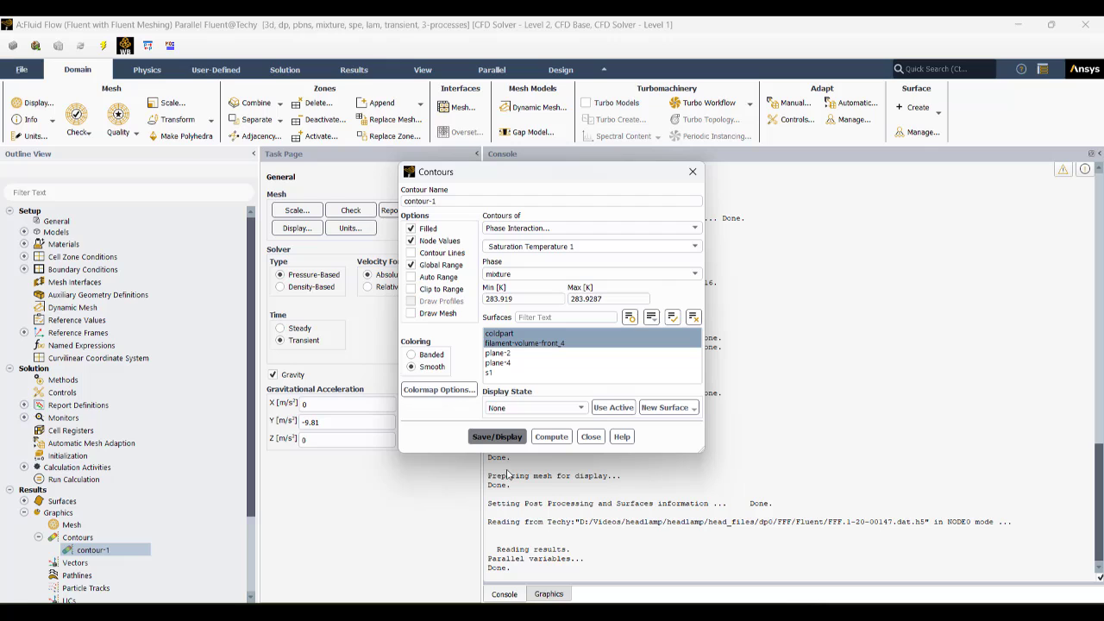
{"action": "left_click", "coordinate": [549, 593]}
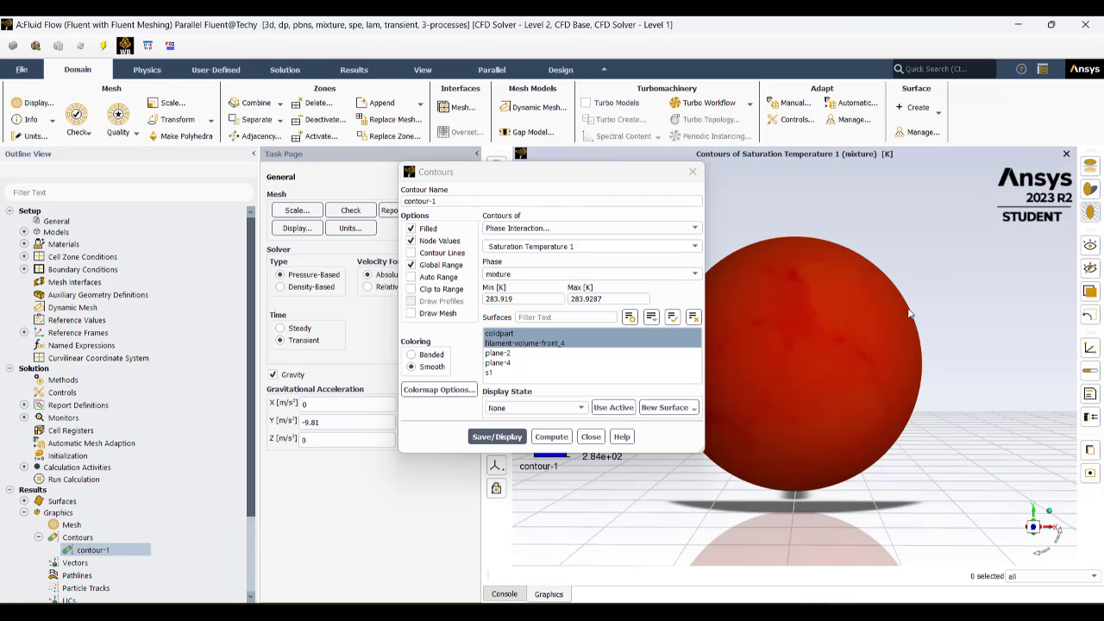
{"action": "left_click_drag", "start_coordinate": [909, 314], "coordinate": [682, 250]}
{"action": "left_click_drag", "start_coordinate": [554, 176], "coordinate": [306, 204]}
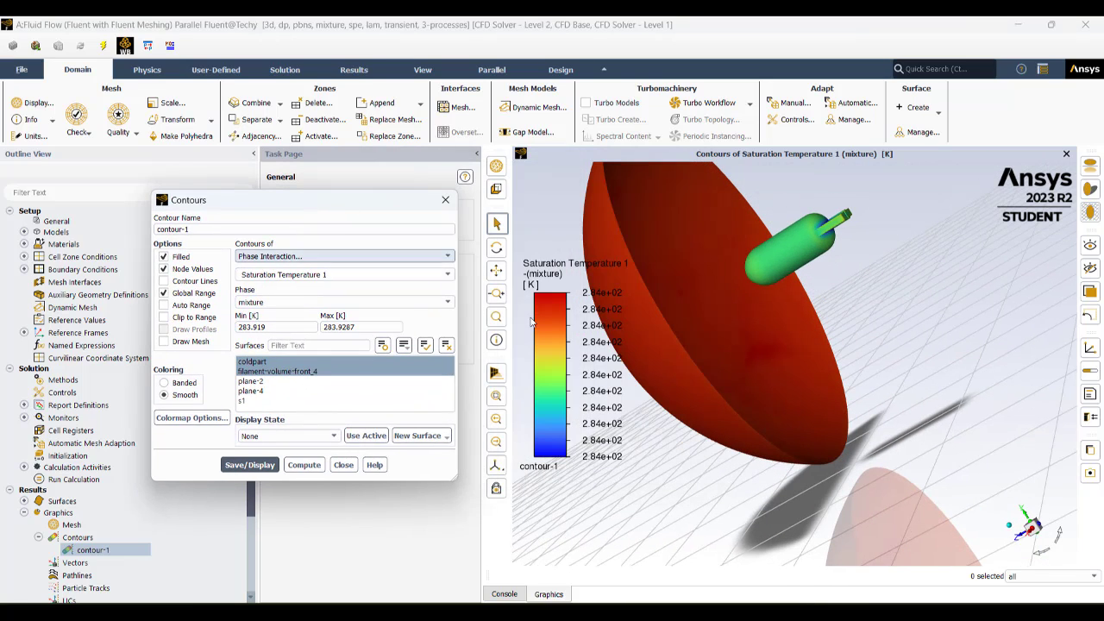
{"action": "left_click_drag", "start_coordinate": [732, 304], "coordinate": [699, 254]}
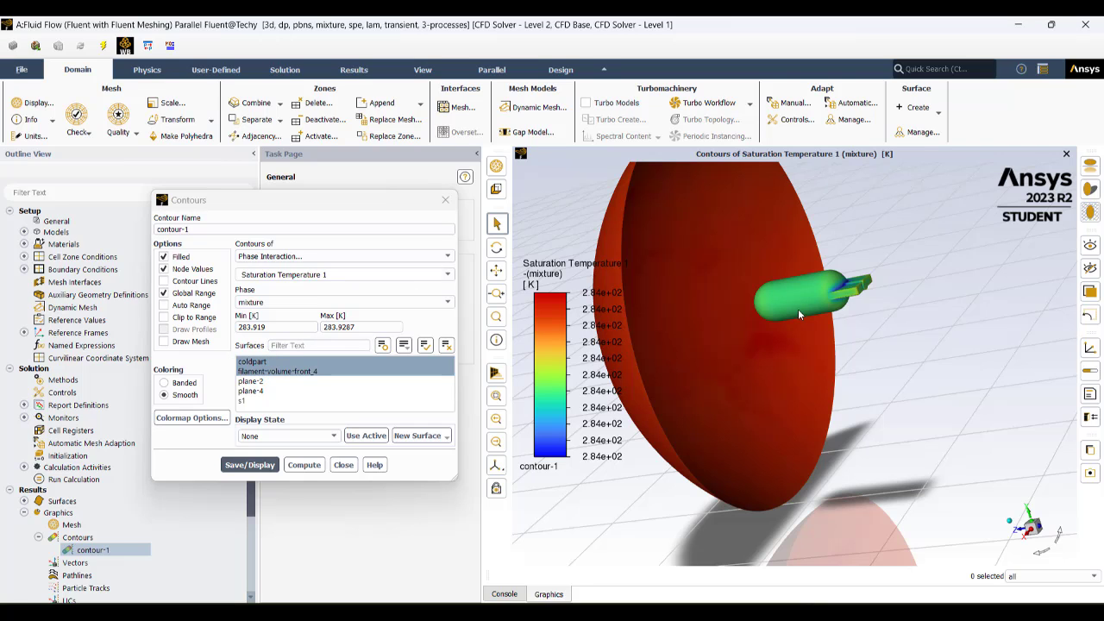
{"action": "left_click_drag", "start_coordinate": [744, 312], "coordinate": [811, 319]}
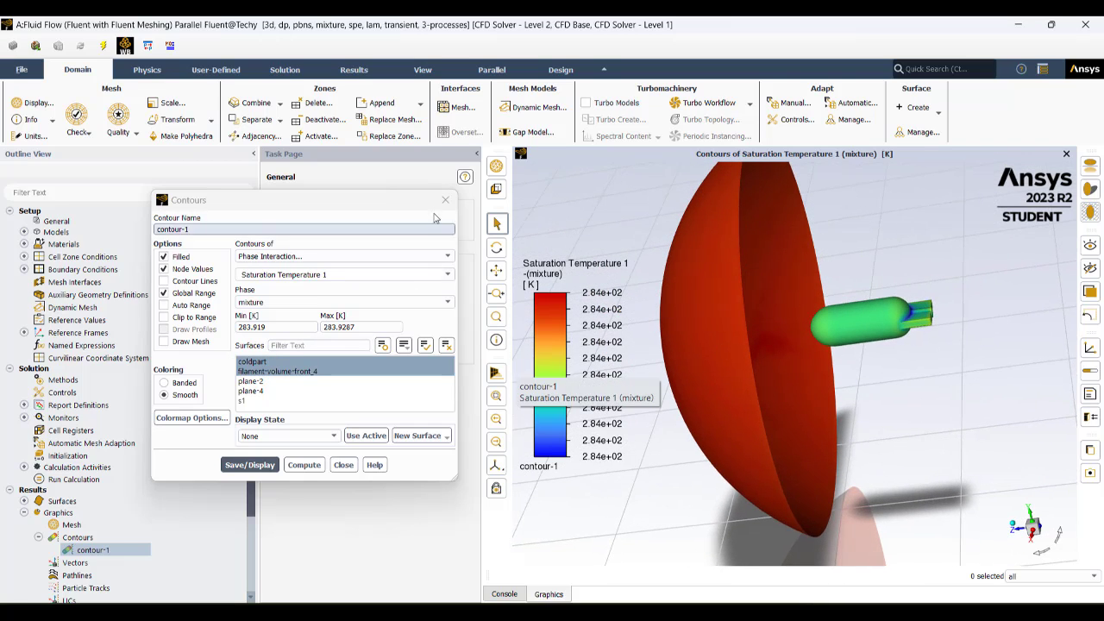
Change the contour surfaces to plane-2 and plane-4 only, recompute the range and display saturation temperature on them
{"action": "left_click", "coordinate": [343, 257]}
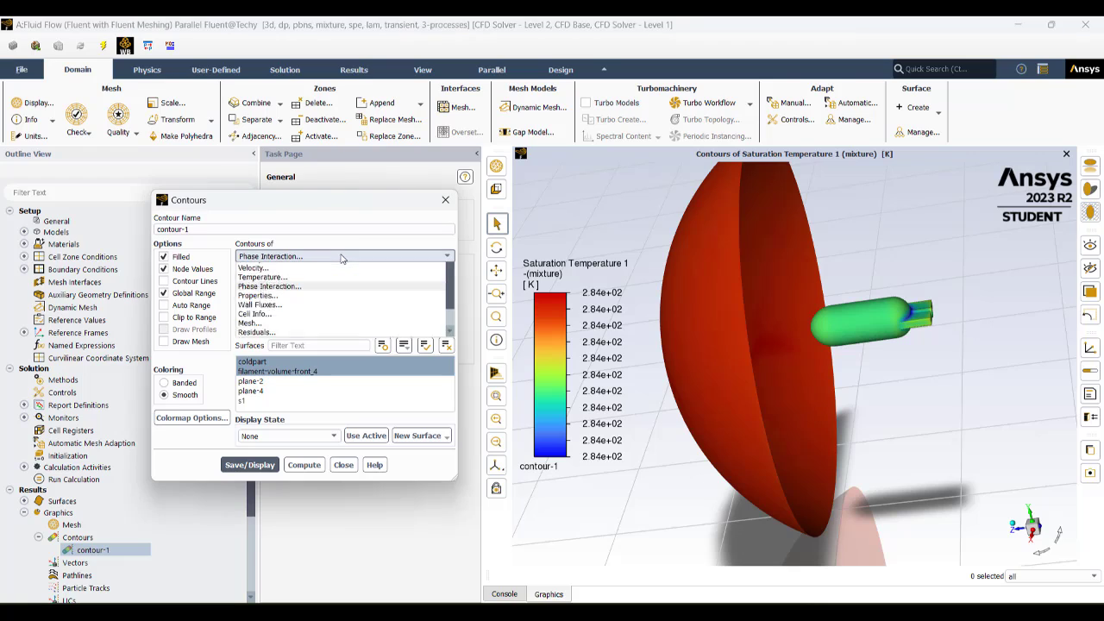
{"action": "left_click", "coordinate": [354, 305]}
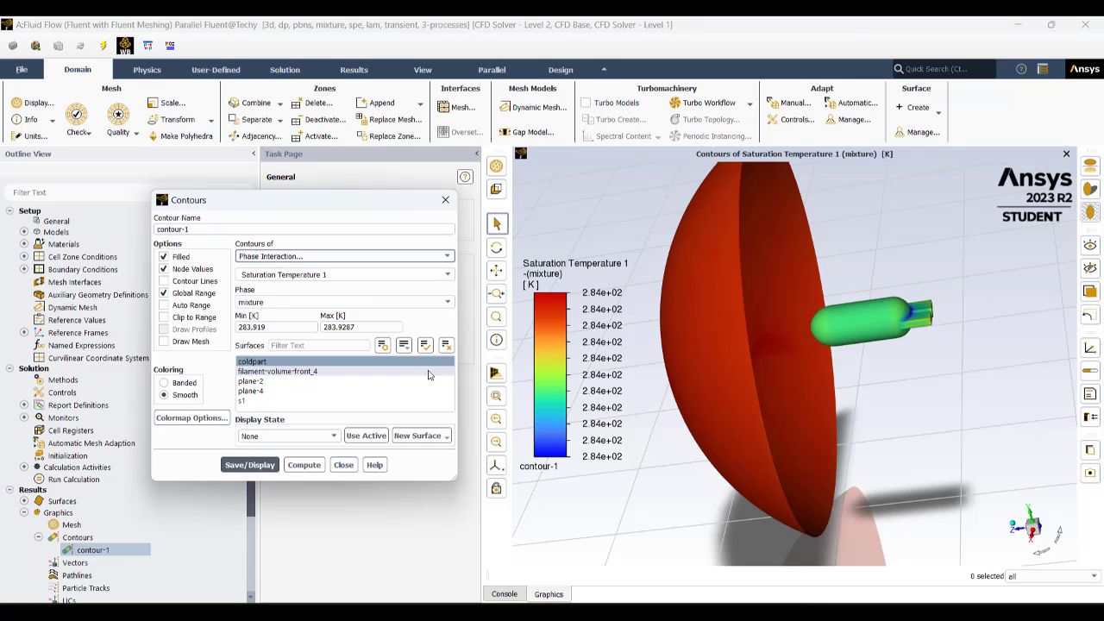
{"action": "left_click", "coordinate": [446, 344]}
{"action": "left_click", "coordinate": [306, 382]}
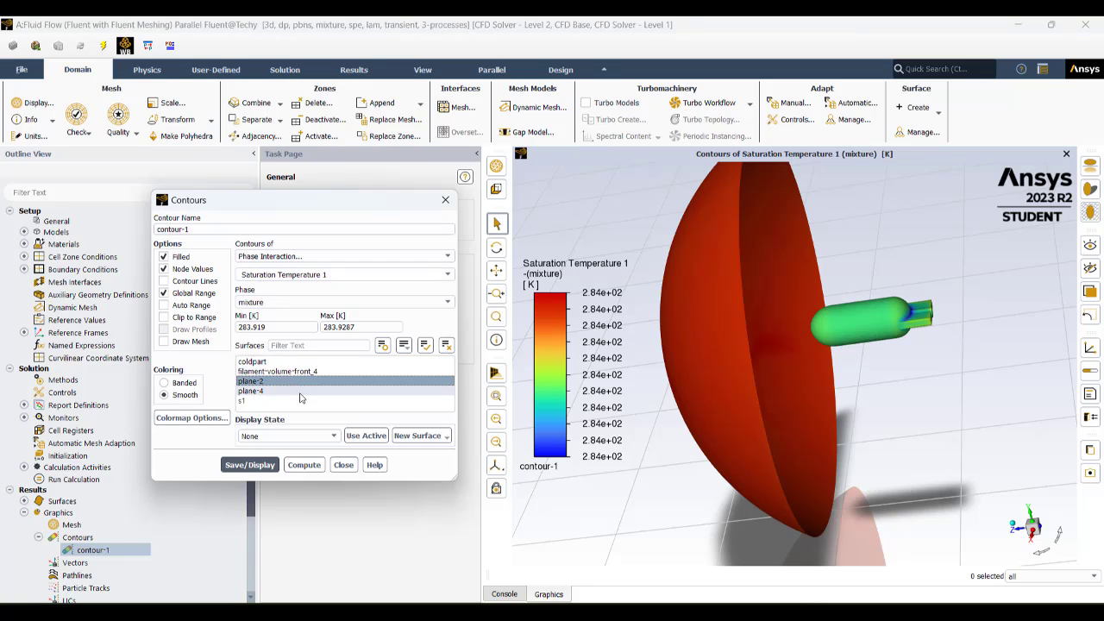
{"action": "left_click", "coordinate": [301, 392]}
{"action": "left_click", "coordinate": [305, 467]}
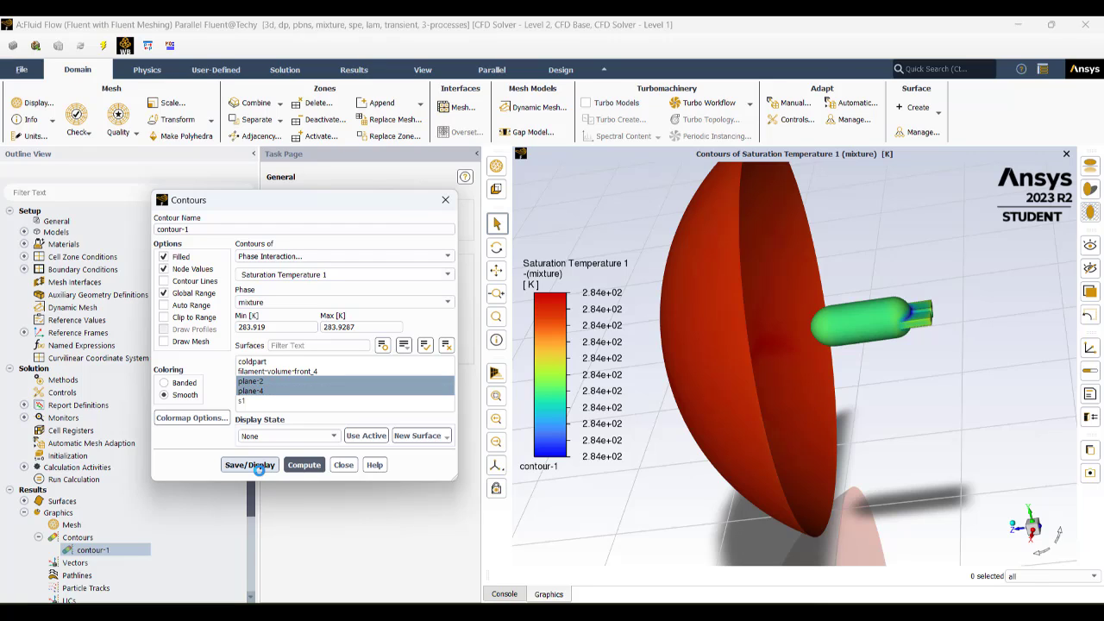
{"action": "left_click", "coordinate": [261, 465]}
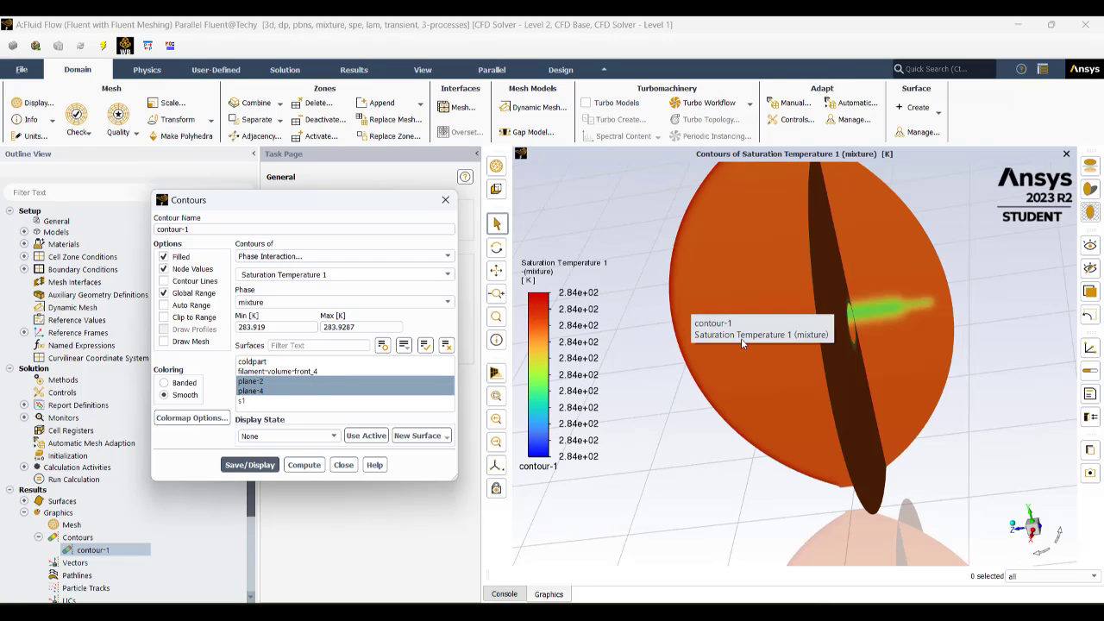
Display contours of mixture velocity magnitude on plane-2 and plane-4 with the range recomputed
{"action": "left_click", "coordinate": [272, 256]}
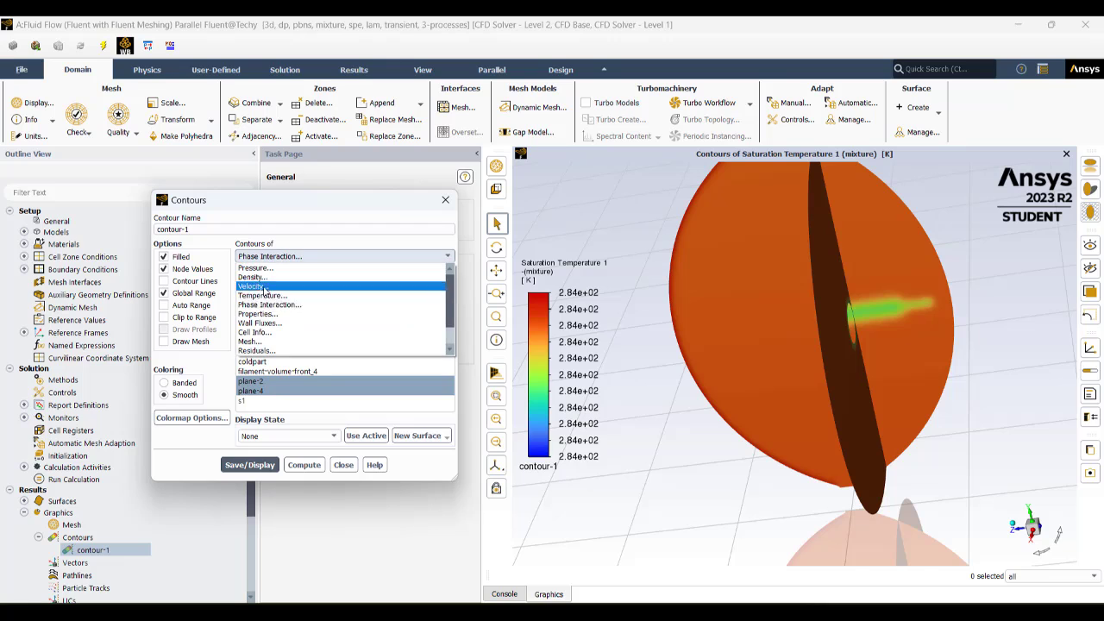
{"action": "left_click", "coordinate": [265, 285]}
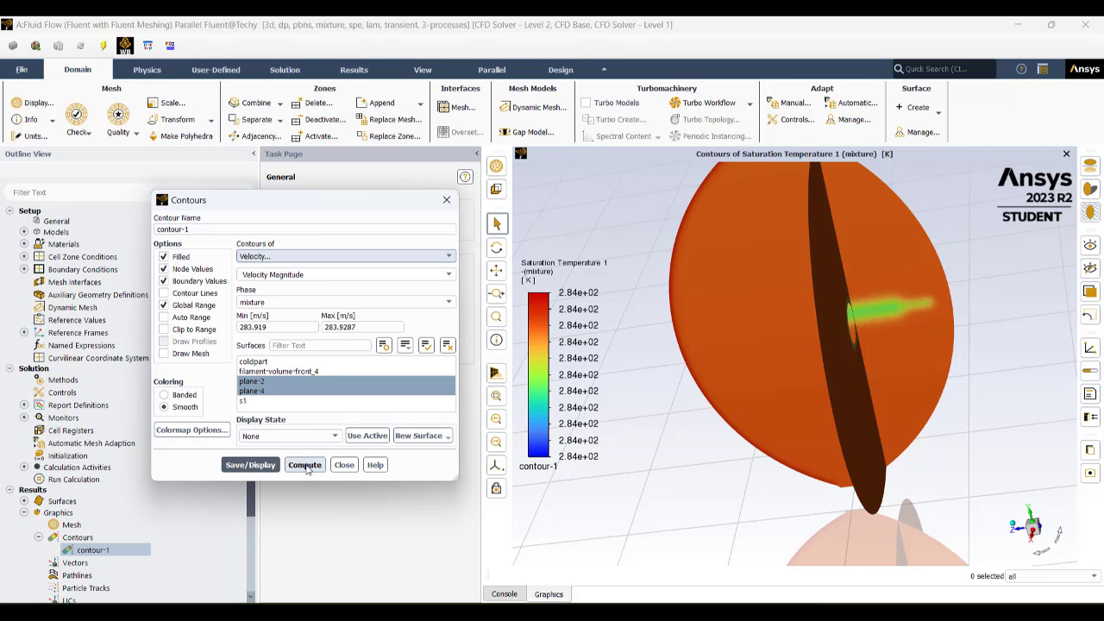
{"action": "left_click", "coordinate": [304, 465]}
{"action": "left_click", "coordinate": [267, 465]}
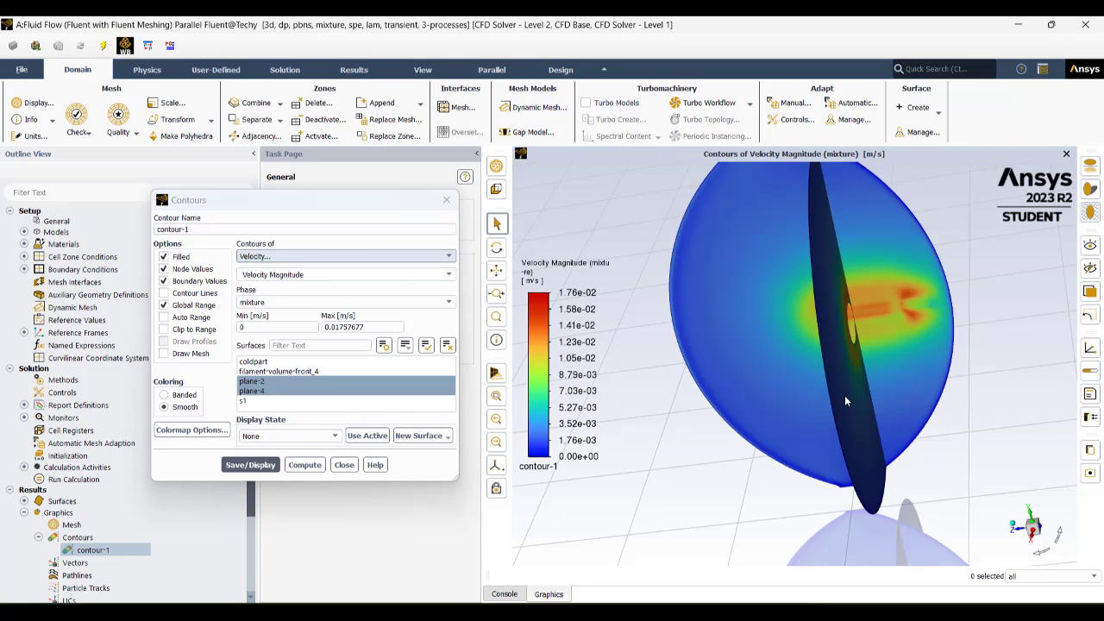
{"action": "left_click_drag", "start_coordinate": [844, 395], "coordinate": [850, 363]}
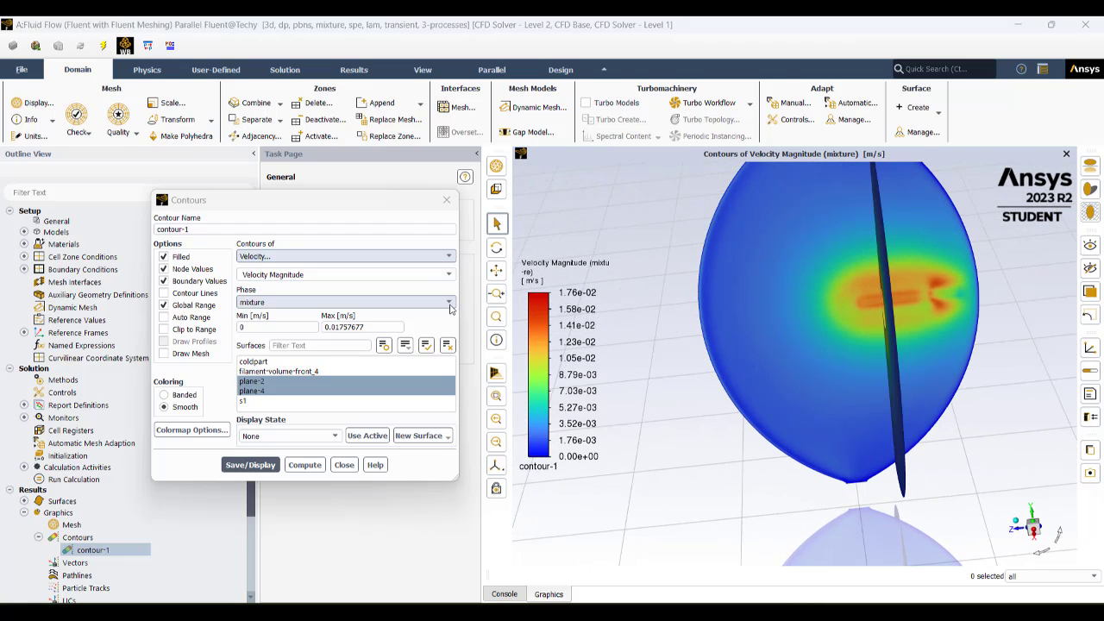
Switch the velocity magnitude contours to phase-2 and inspect the flow around the filament on both planes
{"action": "left_click", "coordinate": [366, 302]}
{"action": "left_click", "coordinate": [318, 332]}
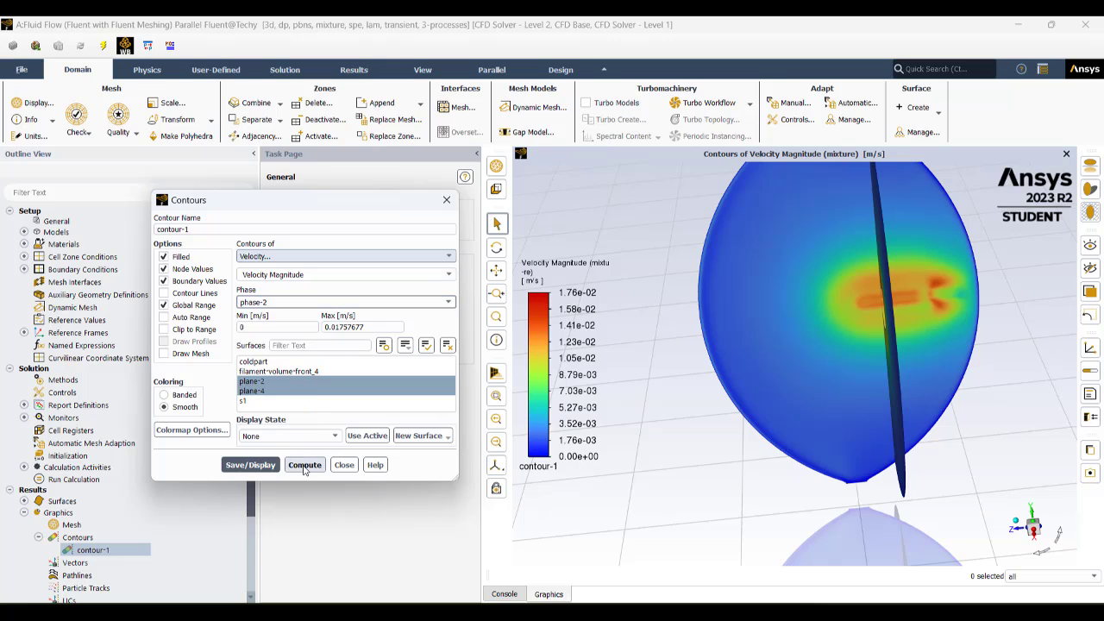
{"action": "left_click", "coordinate": [272, 466]}
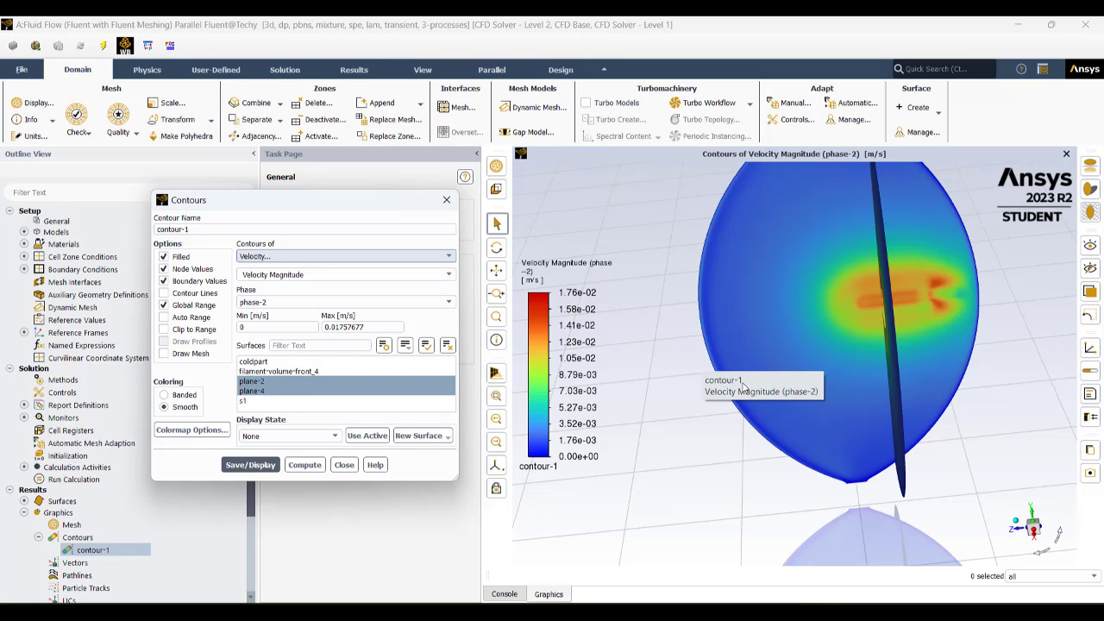
{"action": "left_click_drag", "start_coordinate": [793, 303], "coordinate": [878, 280]}
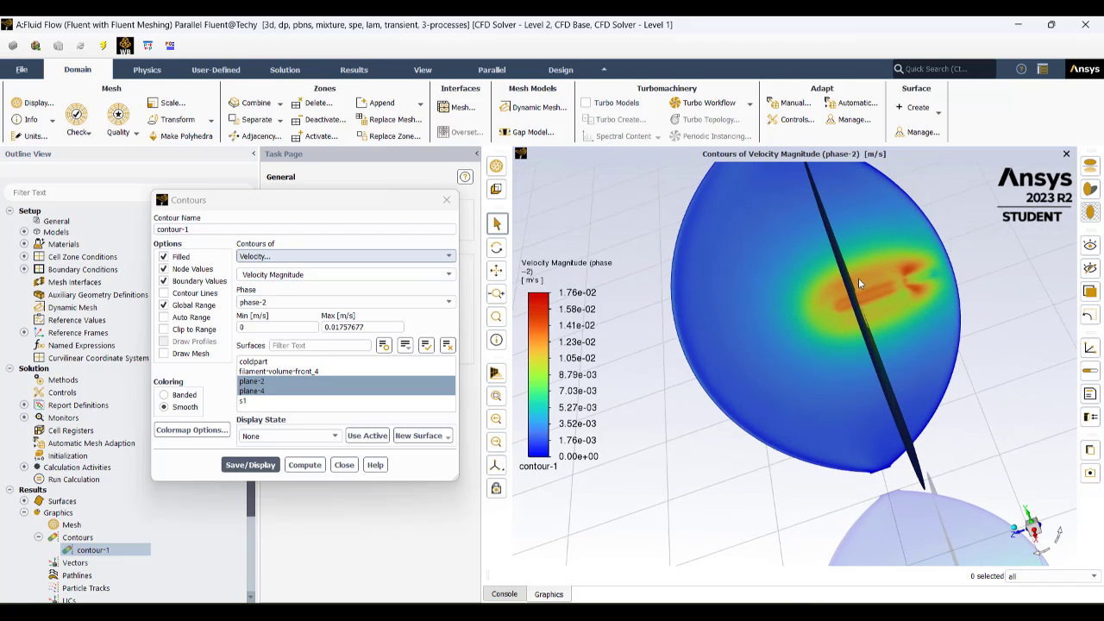
{"action": "mouse_move", "coordinate": [897, 320]}
{"action": "left_mouse_down"}
{"action": "mouse_move", "coordinate": [808, 354]}
{"action": "mouse_move", "coordinate": [847, 373]}
{"action": "mouse_move", "coordinate": [949, 283]}
{"action": "mouse_move", "coordinate": [946, 307]}
{"action": "mouse_move", "coordinate": [897, 328]}
{"action": "left_mouse_up"}
Compute and display the phase-2 volume fraction contours on plane-2 and plane-4
{"action": "left_click", "coordinate": [337, 256]}
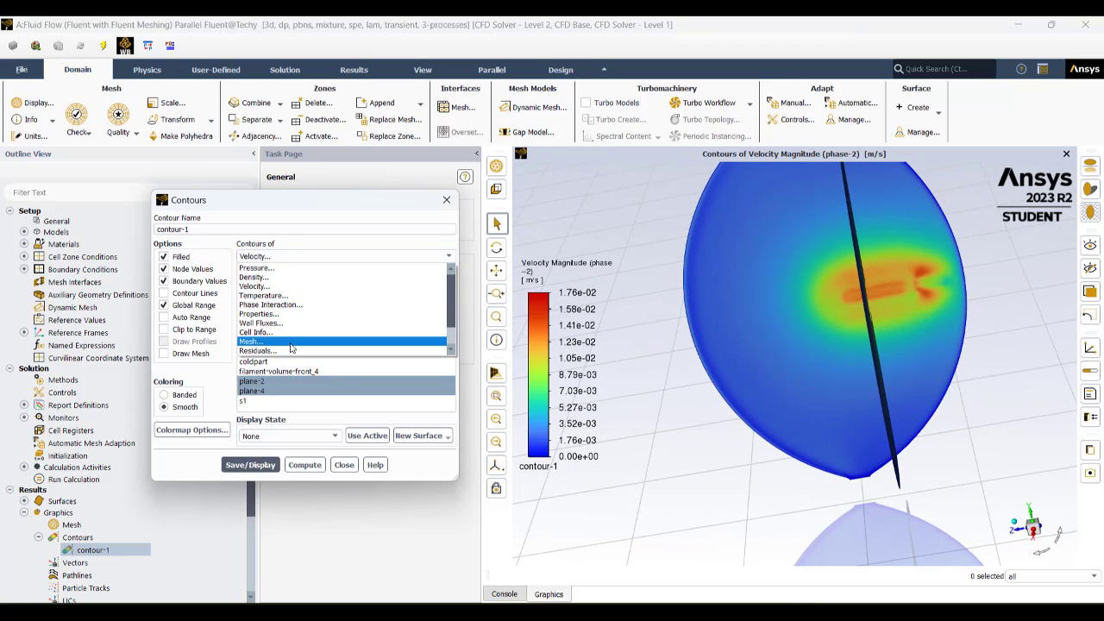
{"action": "scroll", "coordinate": [276, 350], "scroll_direction": "down", "scroll_amount": 1}
{"action": "left_click", "coordinate": [276, 350]}
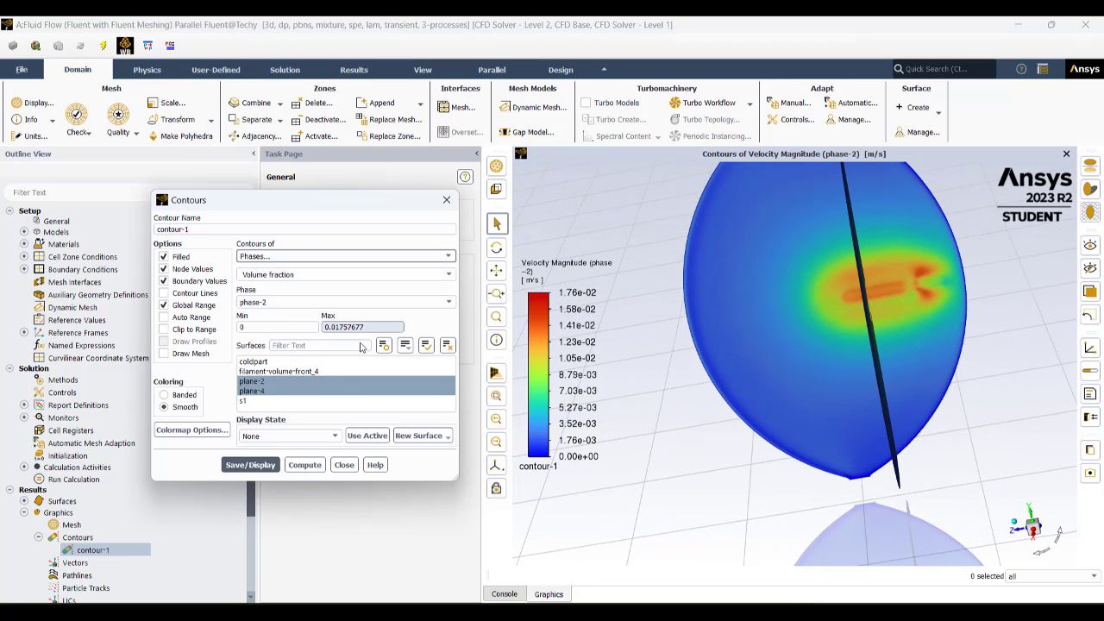
{"action": "left_click", "coordinate": [305, 464]}
{"action": "left_click", "coordinate": [264, 464]}
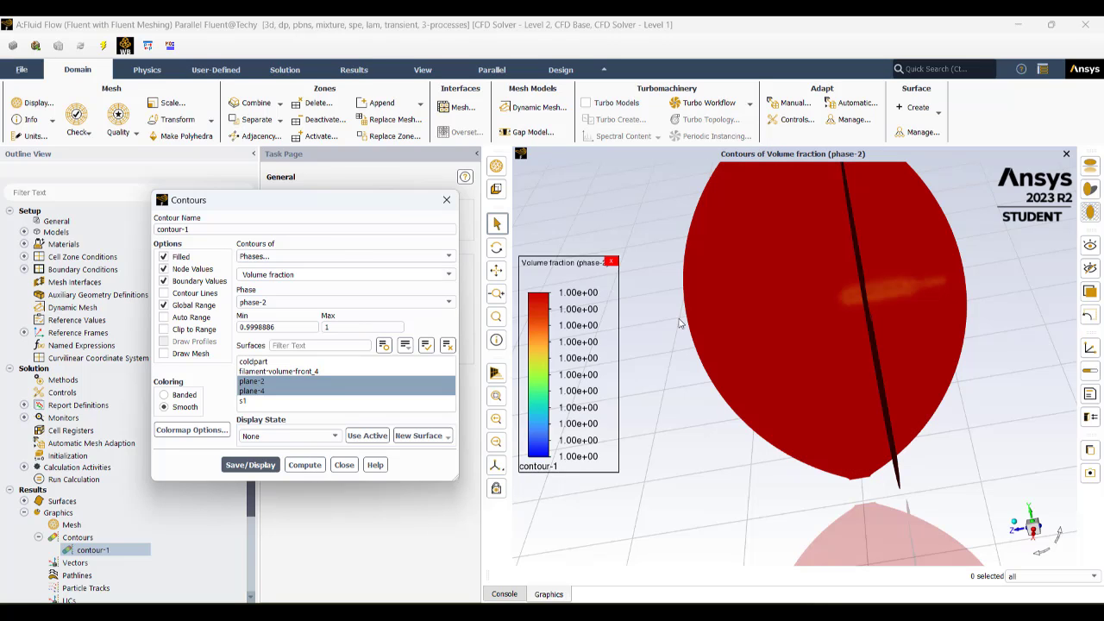
{"action": "left_click_drag", "start_coordinate": [935, 296], "coordinate": [779, 283]}
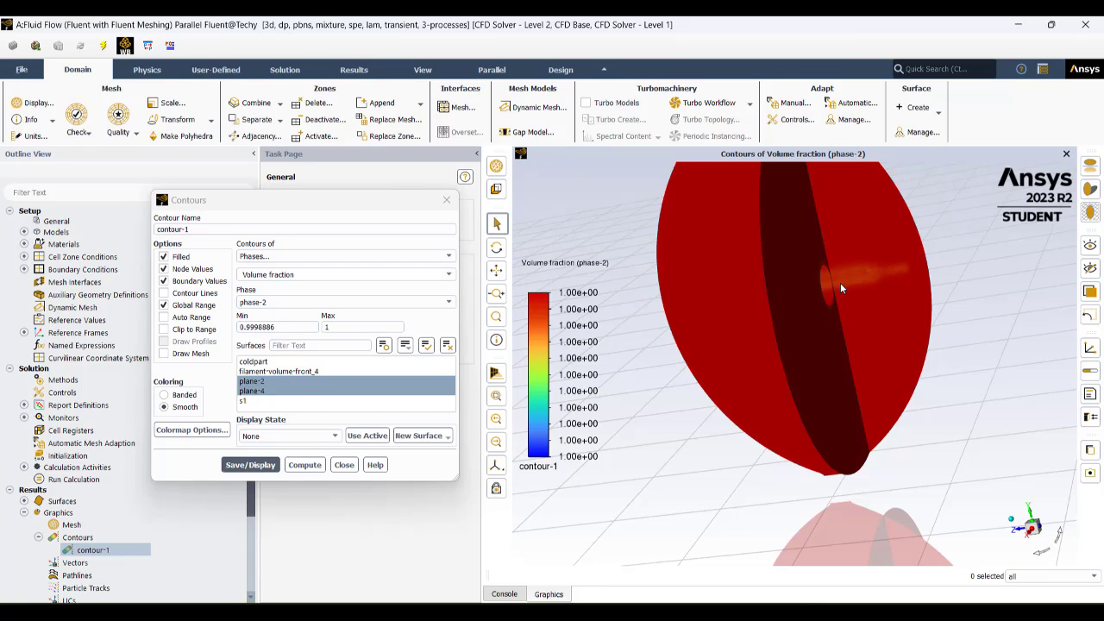
Change the volume fraction contours to phase-1, redisplay them on both planes, and examine the filament region and maximum value
{"action": "left_click", "coordinate": [345, 302]}
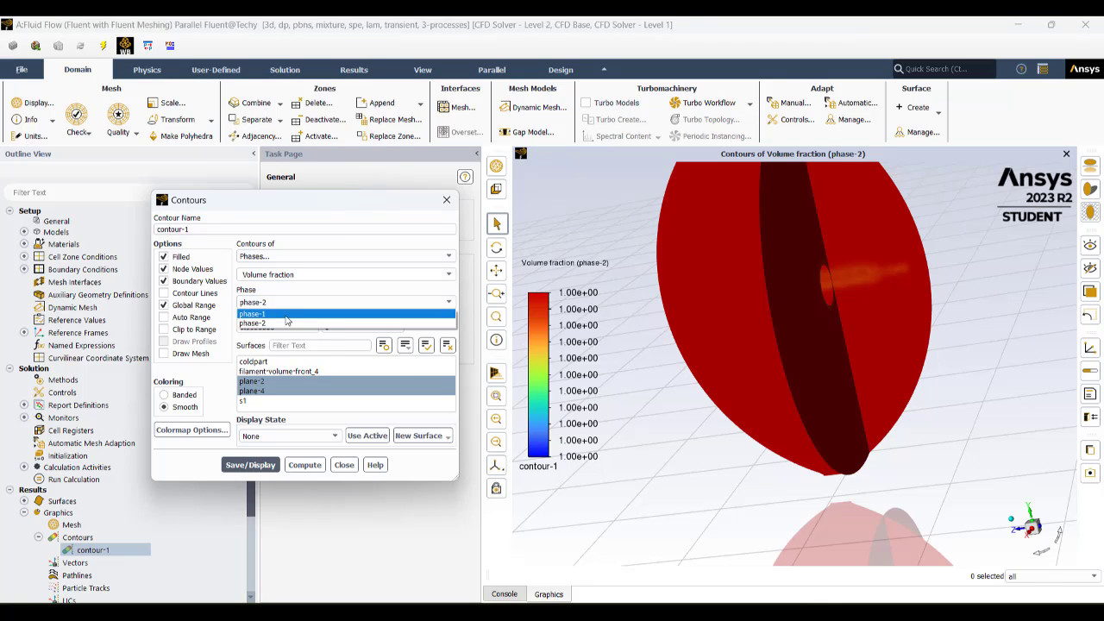
{"action": "left_click", "coordinate": [259, 314]}
{"action": "left_click", "coordinate": [300, 466]}
{"action": "left_click", "coordinate": [250, 465]}
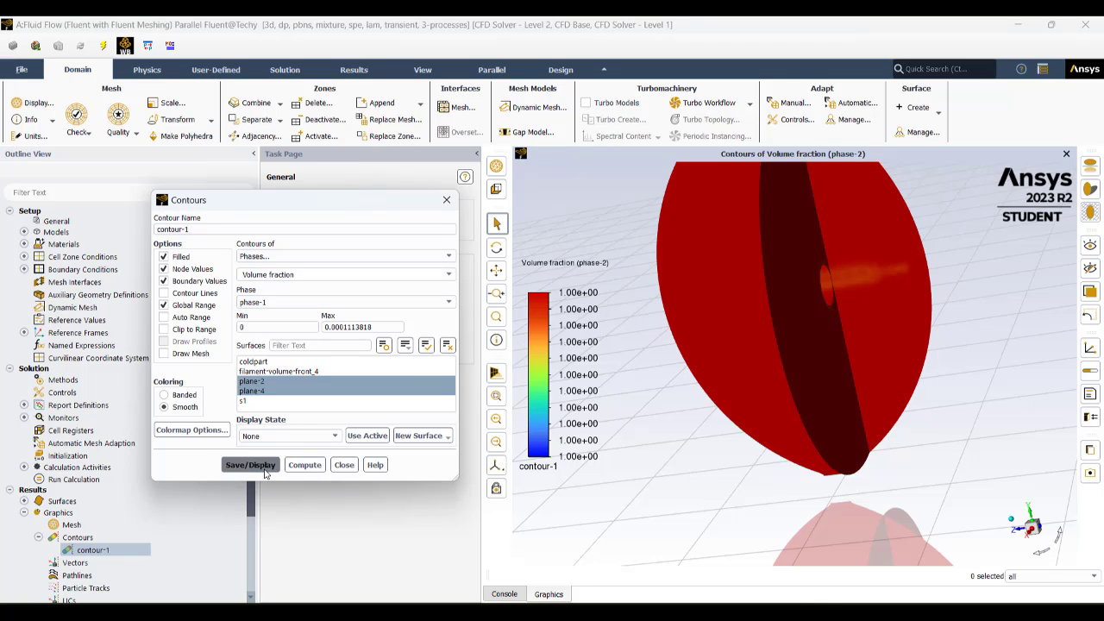
{"action": "left_click_drag", "start_coordinate": [723, 365], "coordinate": [886, 273]}
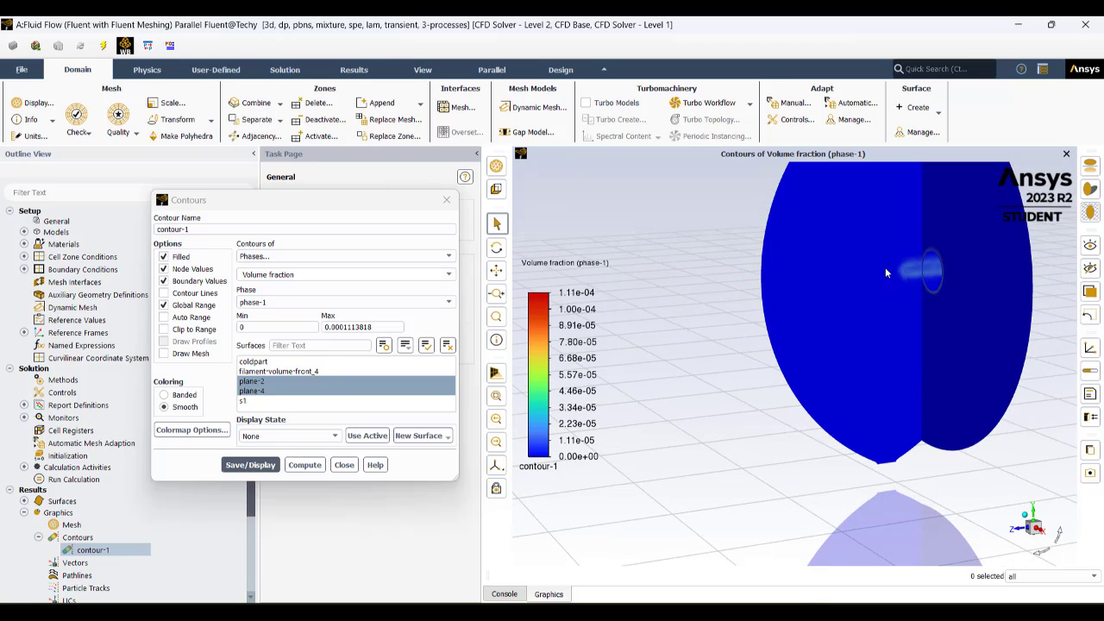
{"action": "scroll", "coordinate": [924, 254], "scroll_direction": "up", "scroll_amount": 5}
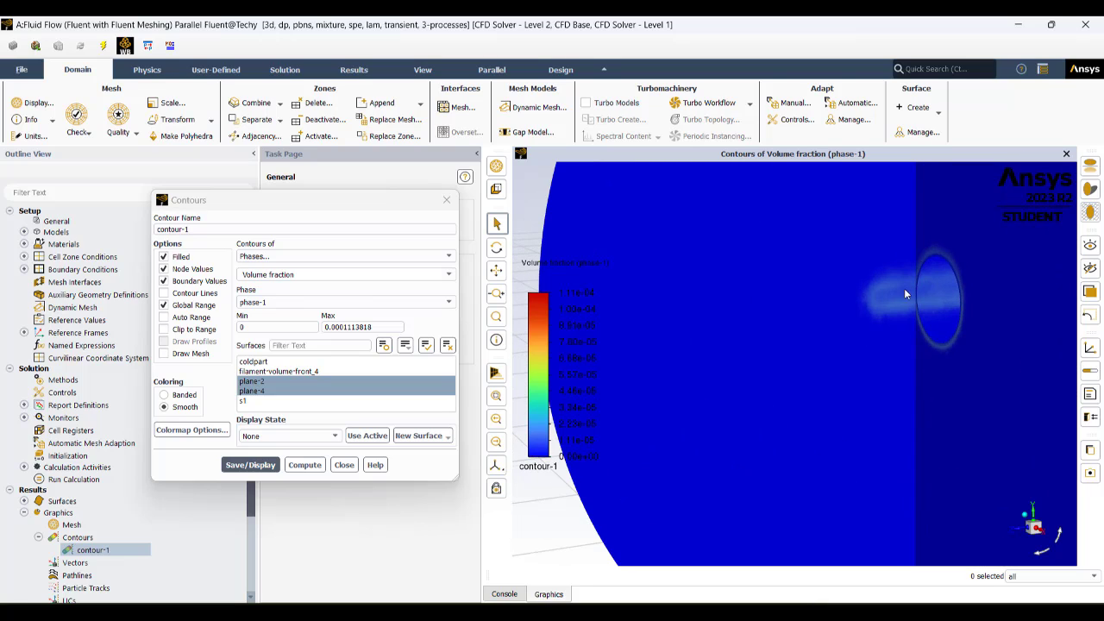
{"action": "scroll", "coordinate": [884, 310], "scroll_direction": "down", "scroll_amount": 3}
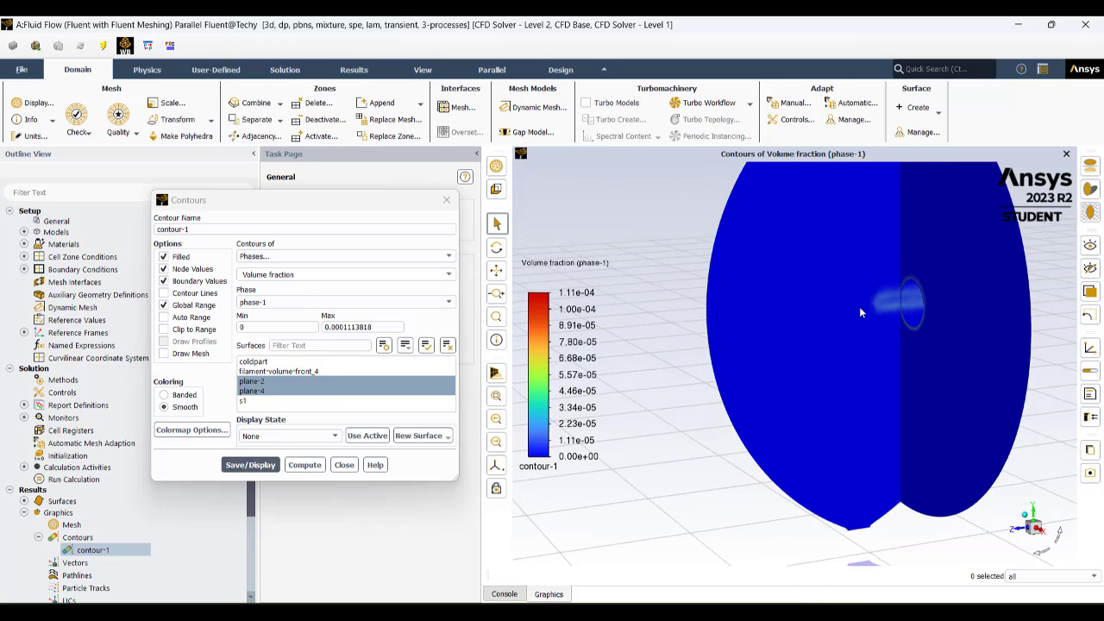
{"action": "left_click", "coordinate": [361, 326]}
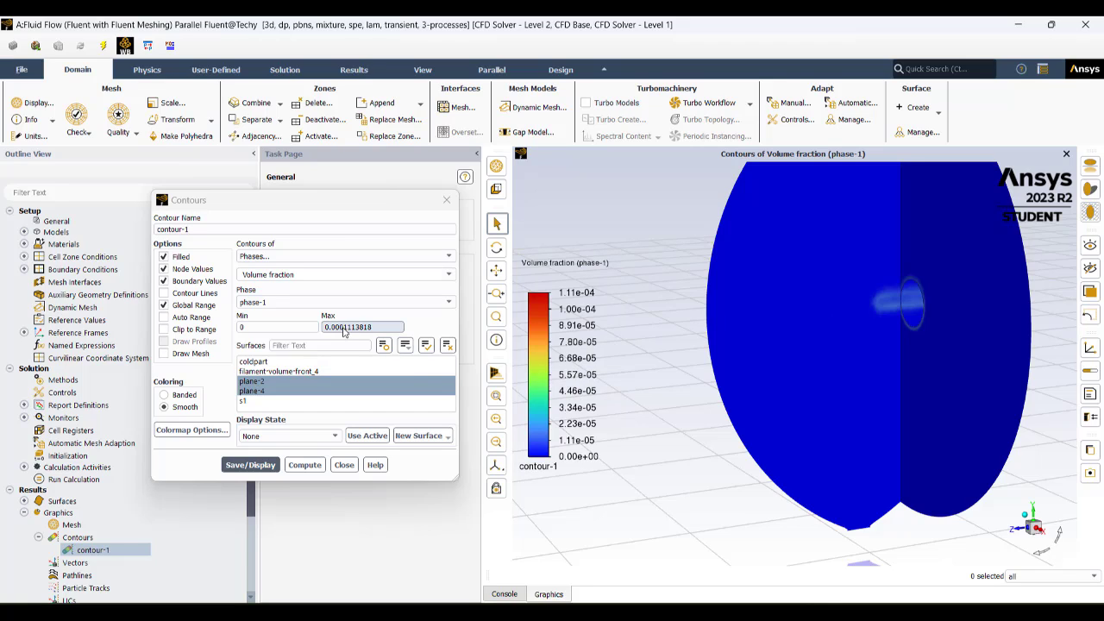
{"action": "left_click", "coordinate": [344, 333]}
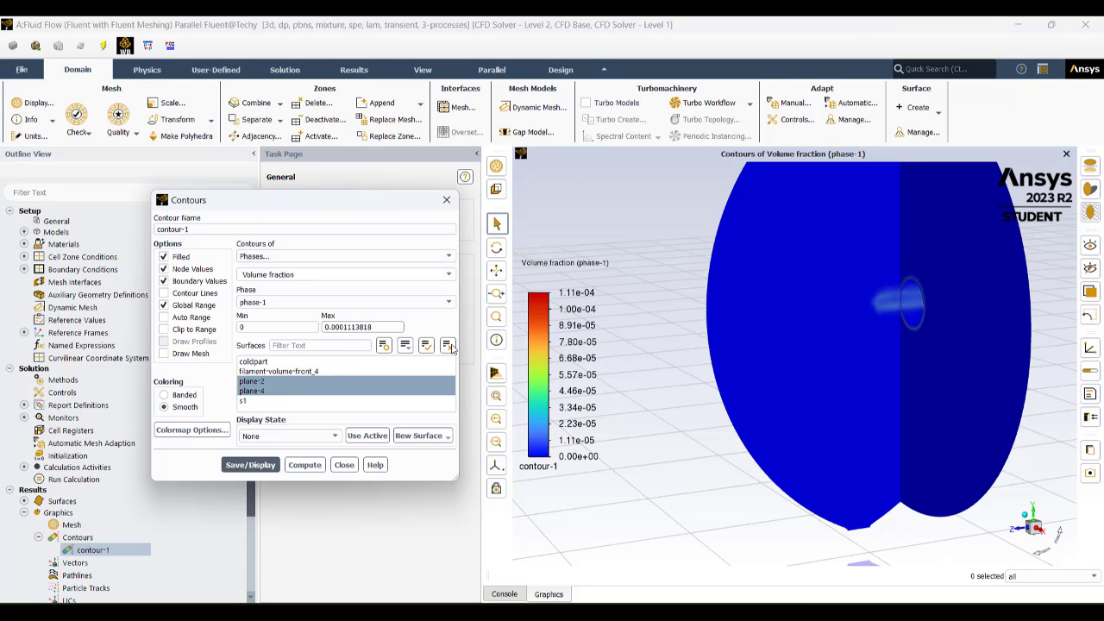
Change the contour surfaces to coldpart and filament-volume-front_4 and display the phase-1 volume fraction on them
{"action": "left_click", "coordinate": [448, 345]}
{"action": "left_click", "coordinate": [278, 371]}
{"action": "left_click", "coordinate": [253, 361]}
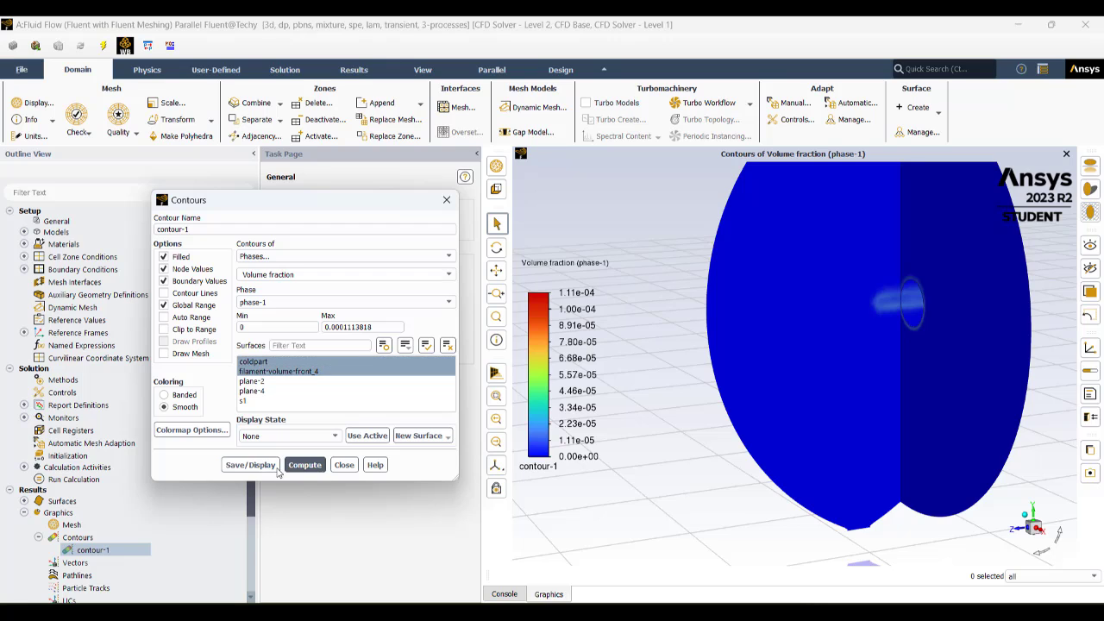
{"action": "left_click", "coordinate": [274, 470]}
{"action": "left_click_drag", "start_coordinate": [828, 388], "coordinate": [589, 396]}
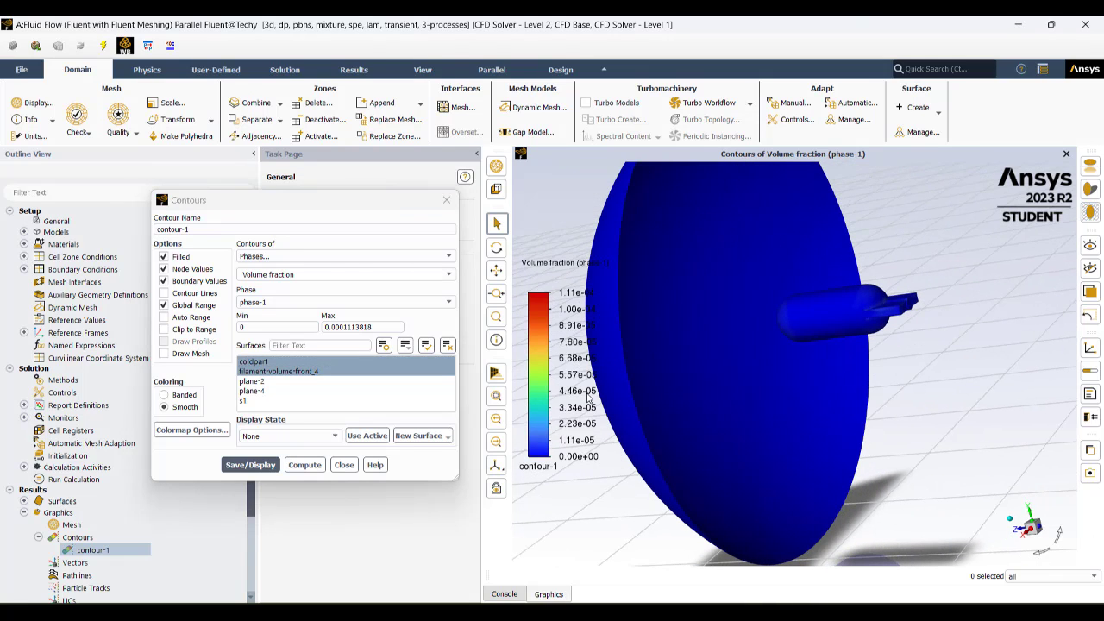
Set the contour maximum to 1.113818e-06, redisplay and inspect the phase-1 volume fraction on the cold part and filament, and close the contour settings
{"action": "left_click", "coordinate": [341, 328]}
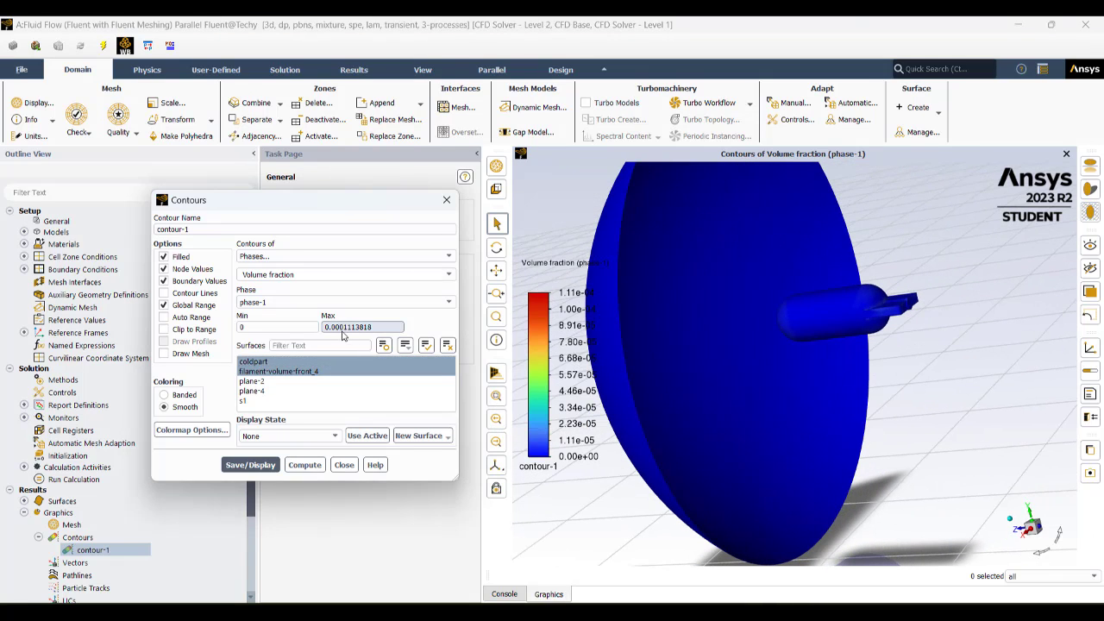
{"action": "left_click", "coordinate": [257, 466]}
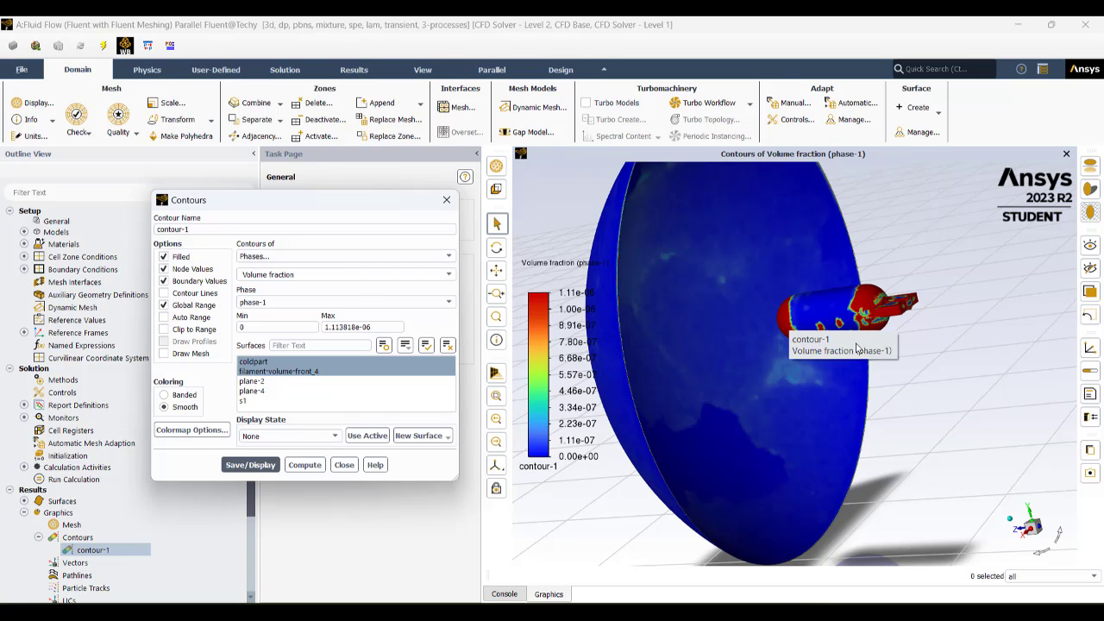
{"action": "left_click_drag", "start_coordinate": [686, 338], "coordinate": [738, 414]}
{"action": "scroll", "coordinate": [738, 413], "scroll_direction": "up", "scroll_amount": 5}
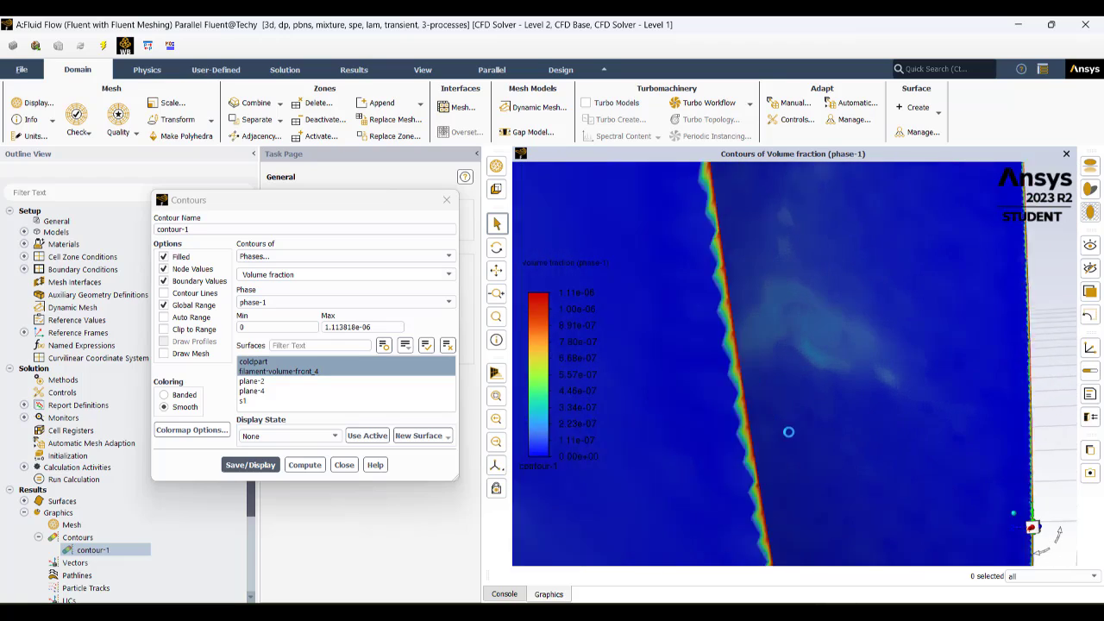
{"action": "scroll", "coordinate": [701, 419], "scroll_direction": "down", "scroll_amount": 1}
{"action": "scroll", "coordinate": [701, 419], "scroll_direction": "down", "scroll_amount": 4}
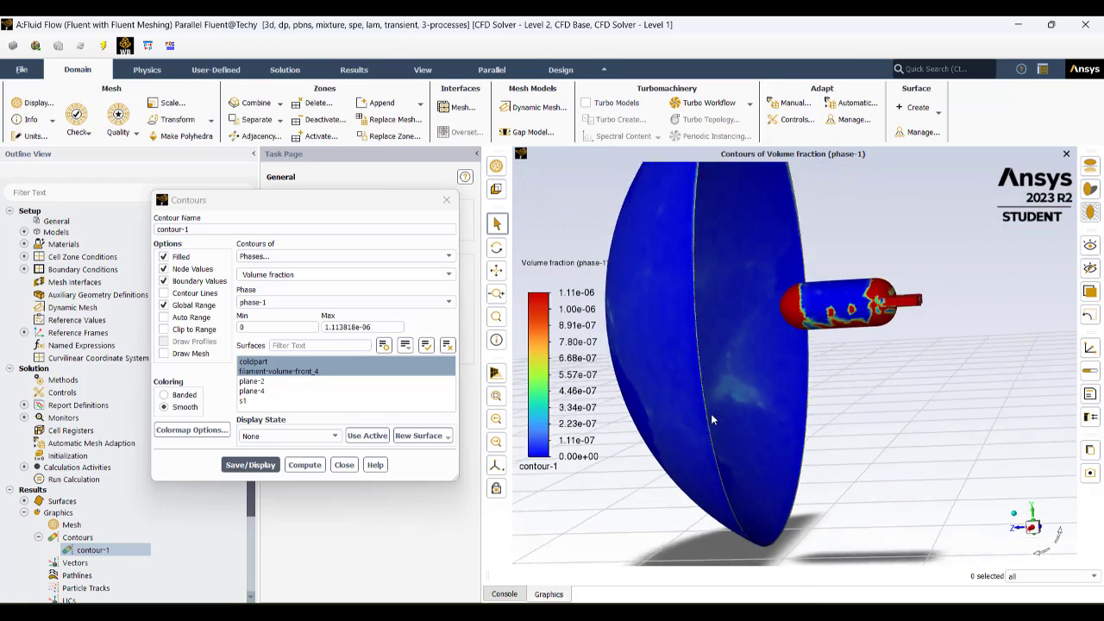
{"action": "left_click_drag", "start_coordinate": [711, 413], "coordinate": [686, 267]}
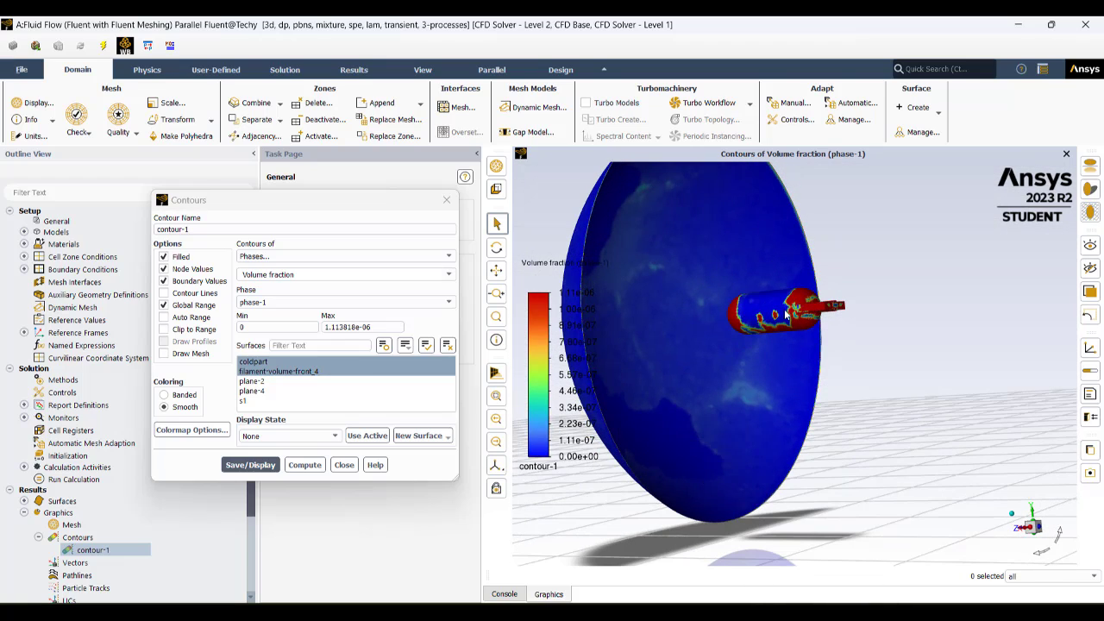
{"action": "left_click_drag", "start_coordinate": [778, 330], "coordinate": [621, 389]}
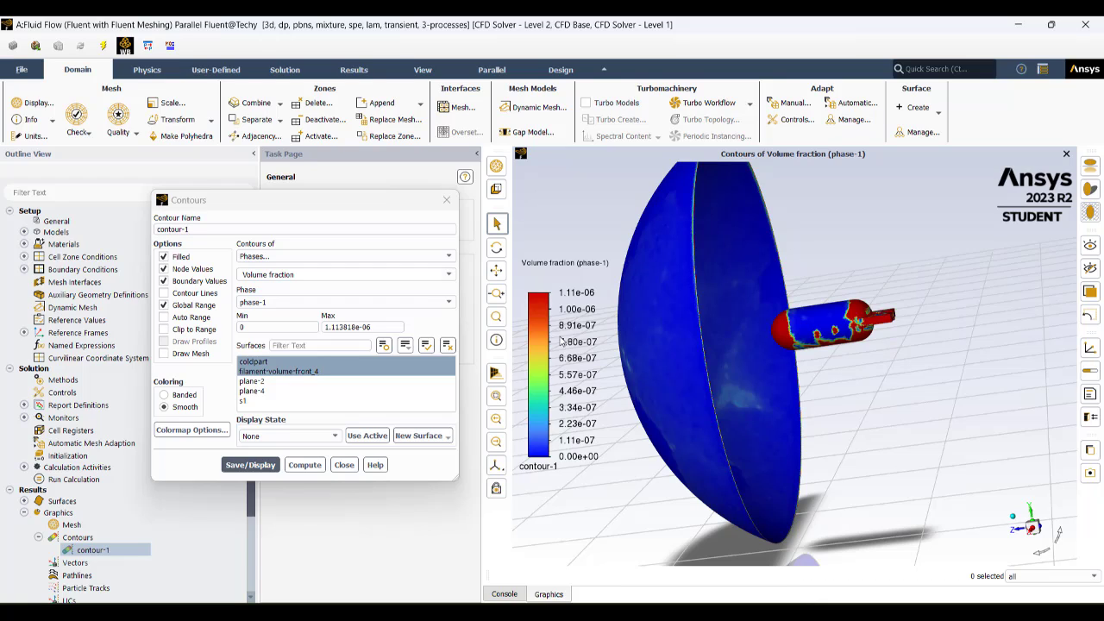
{"action": "left_click", "coordinate": [344, 466]}
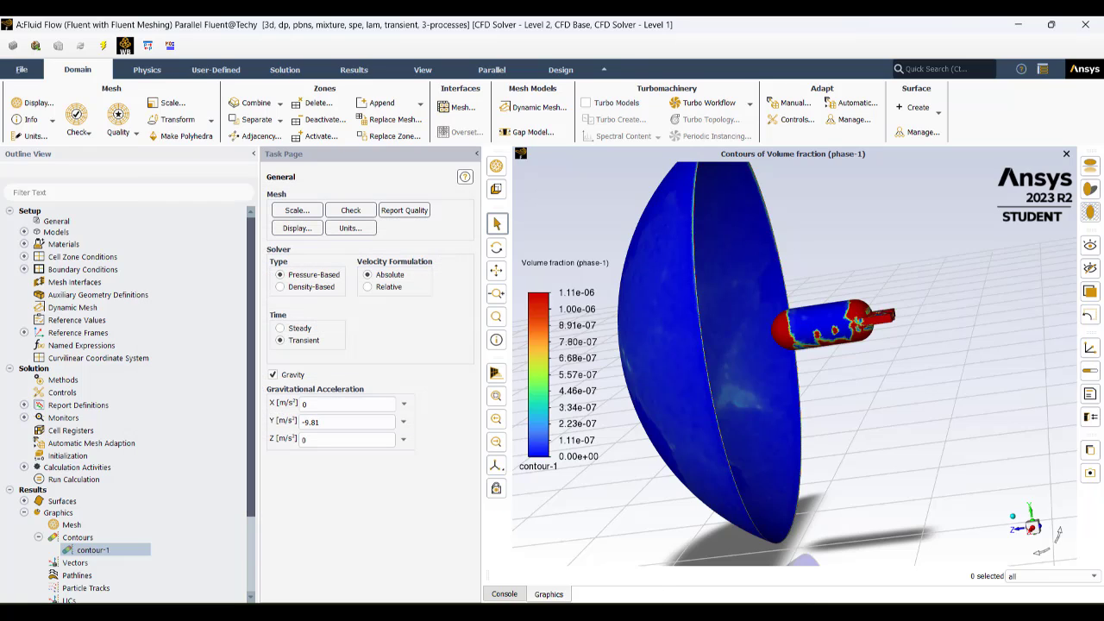